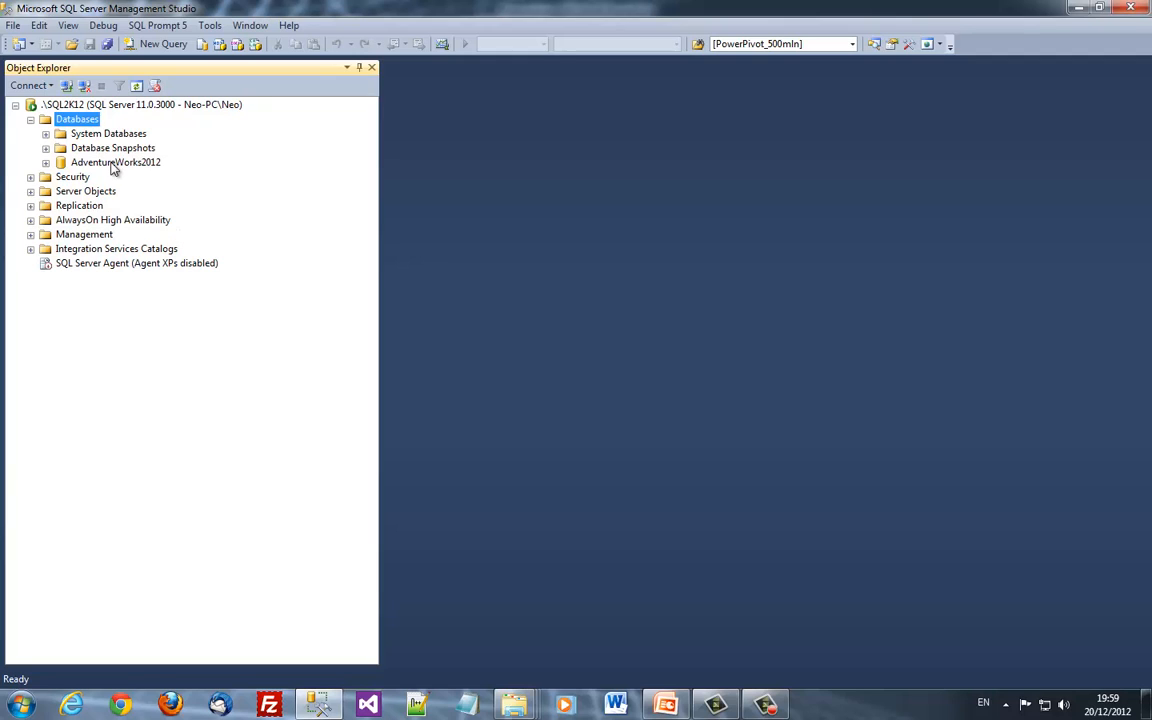
Expand AdventureWorks2012's Security > Users folder to show the aworks database user
click(112, 164)
key(Right)
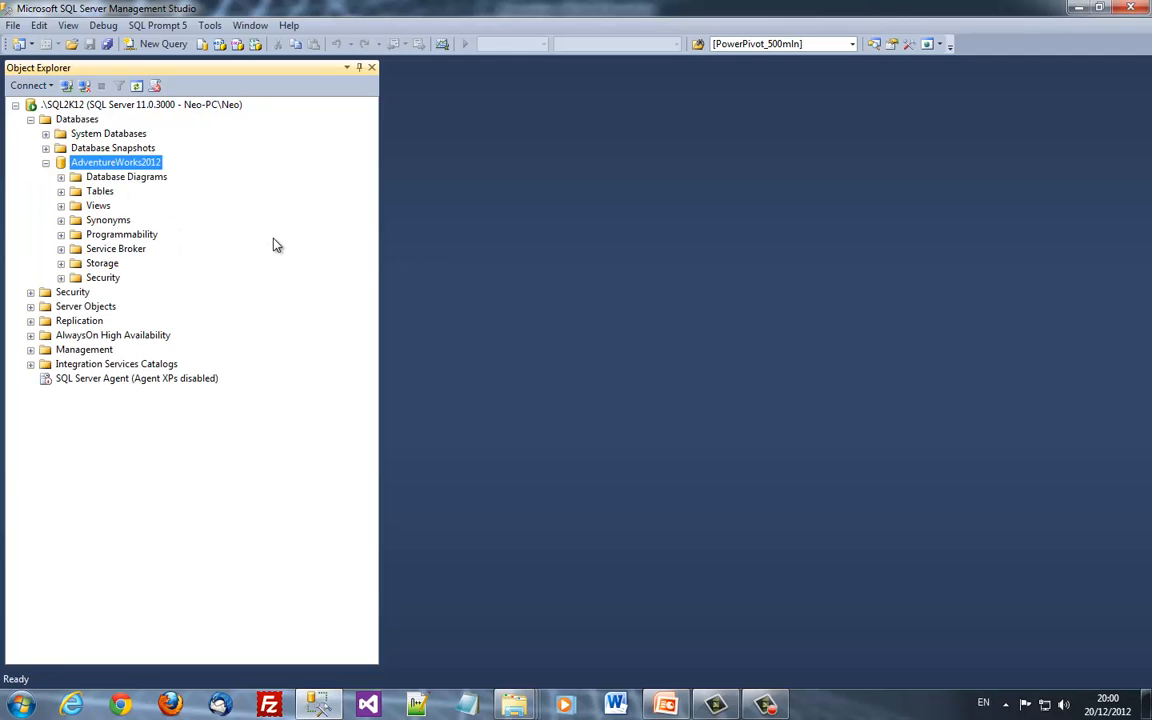
key(Down)
key(Down)
key(Down)
key(Down)
key(Down)
key(Down)
key(Down)
key(Down)
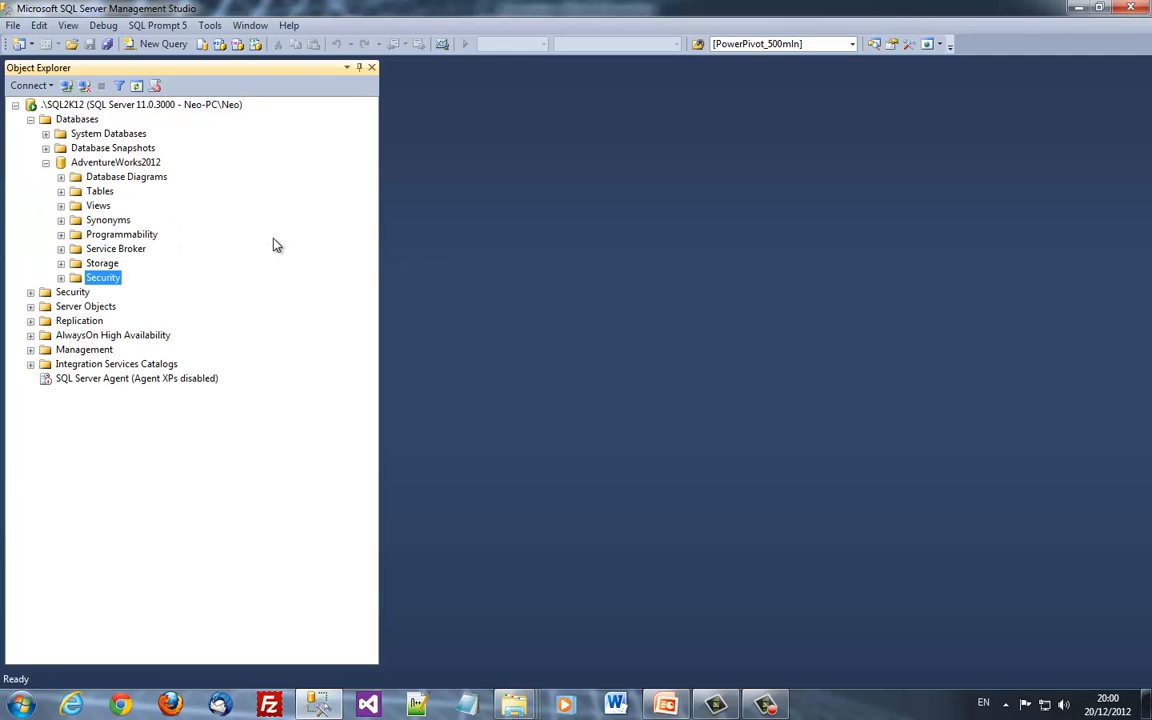
key(Right)
key(Down)
key(Right)
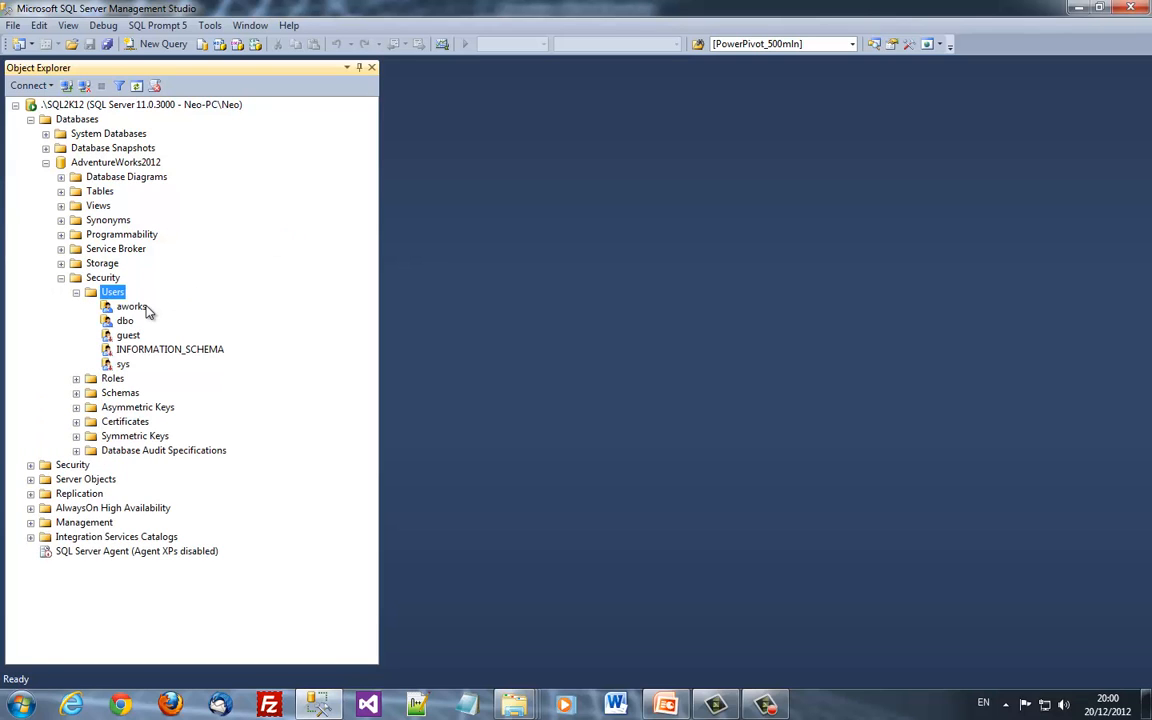
Expand server Security > Logins and review the aworks login's User Mapping, then accept it
click(72, 465)
key(Right)
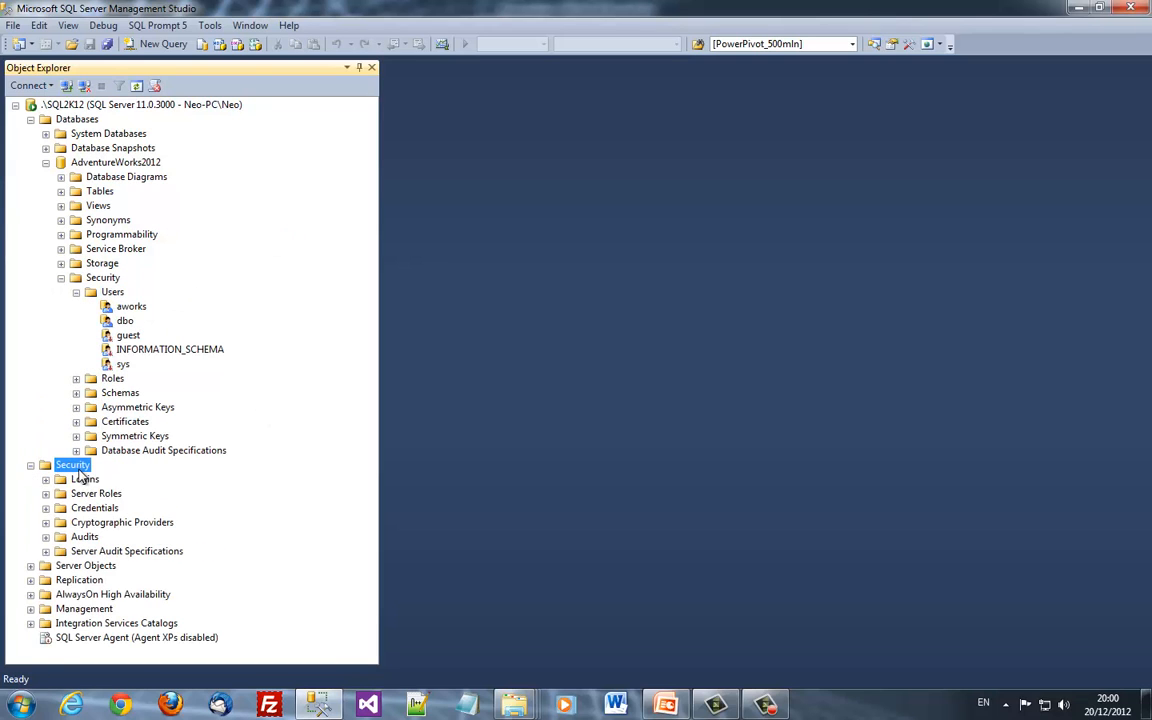
double_click(88, 481)
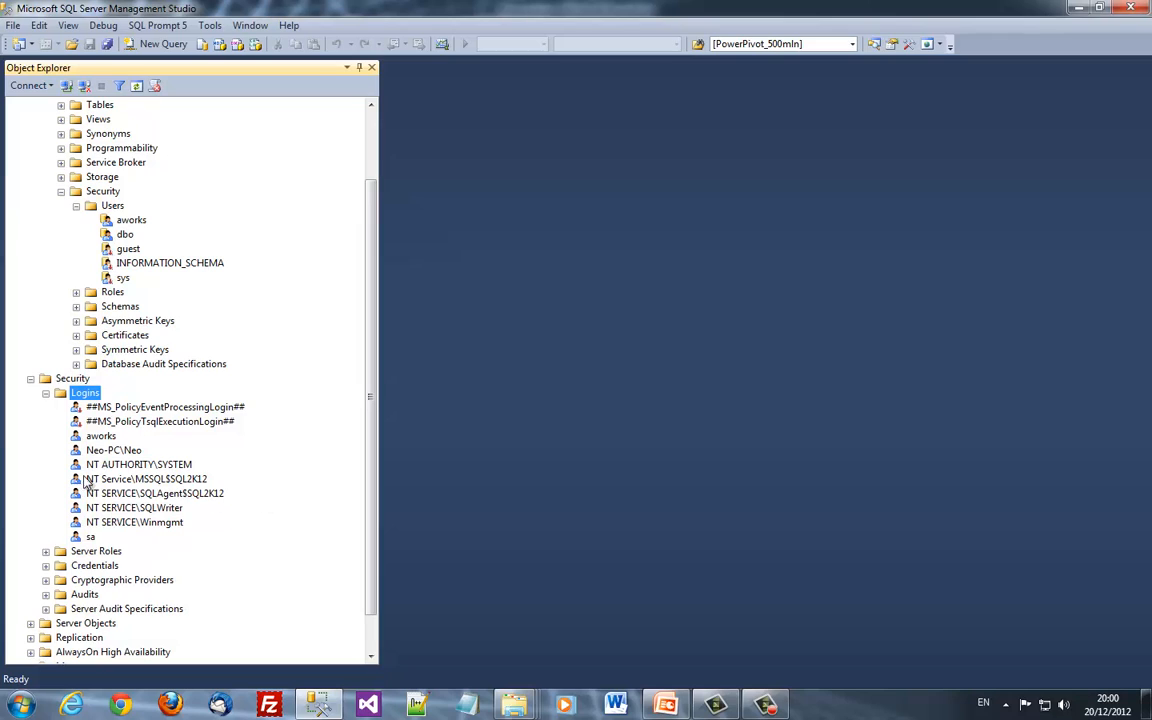
click(100, 438)
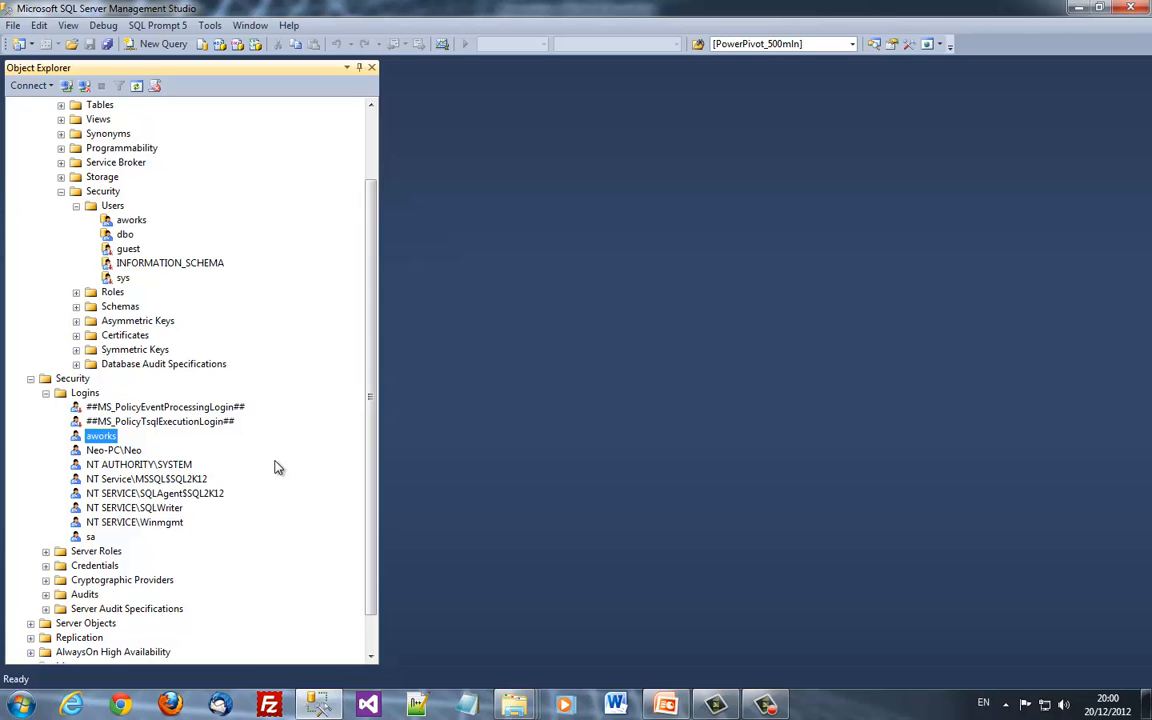
double_click(100, 436)
click(346, 162)
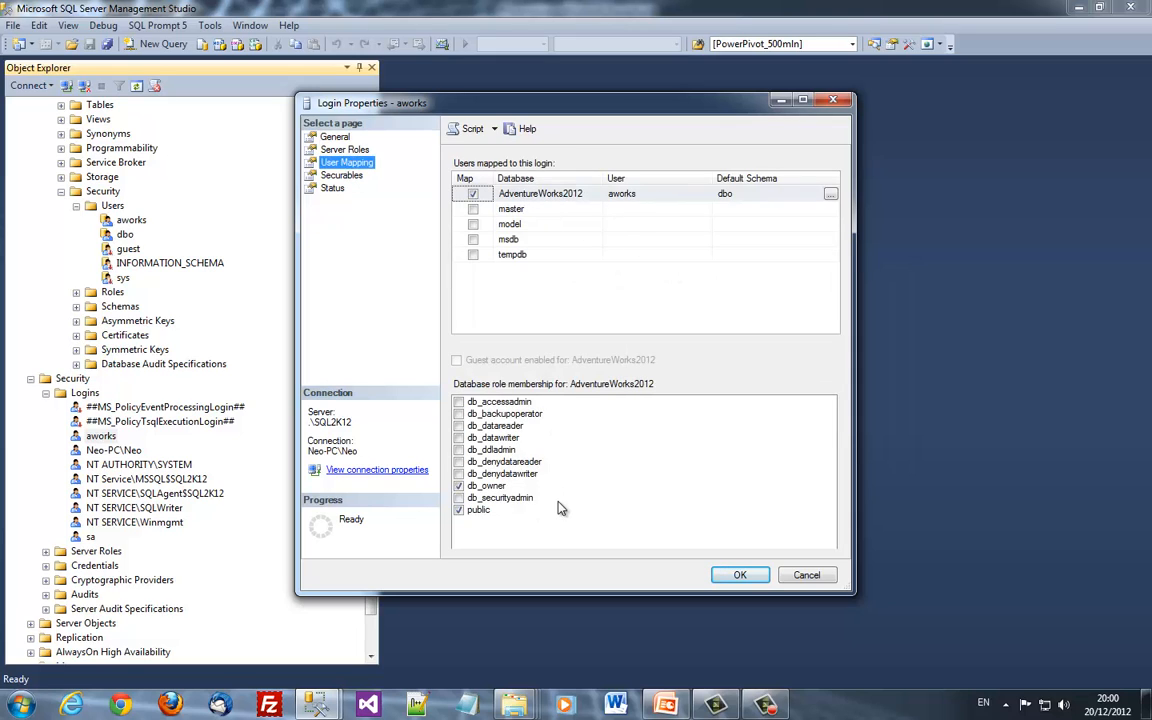
click(739, 576)
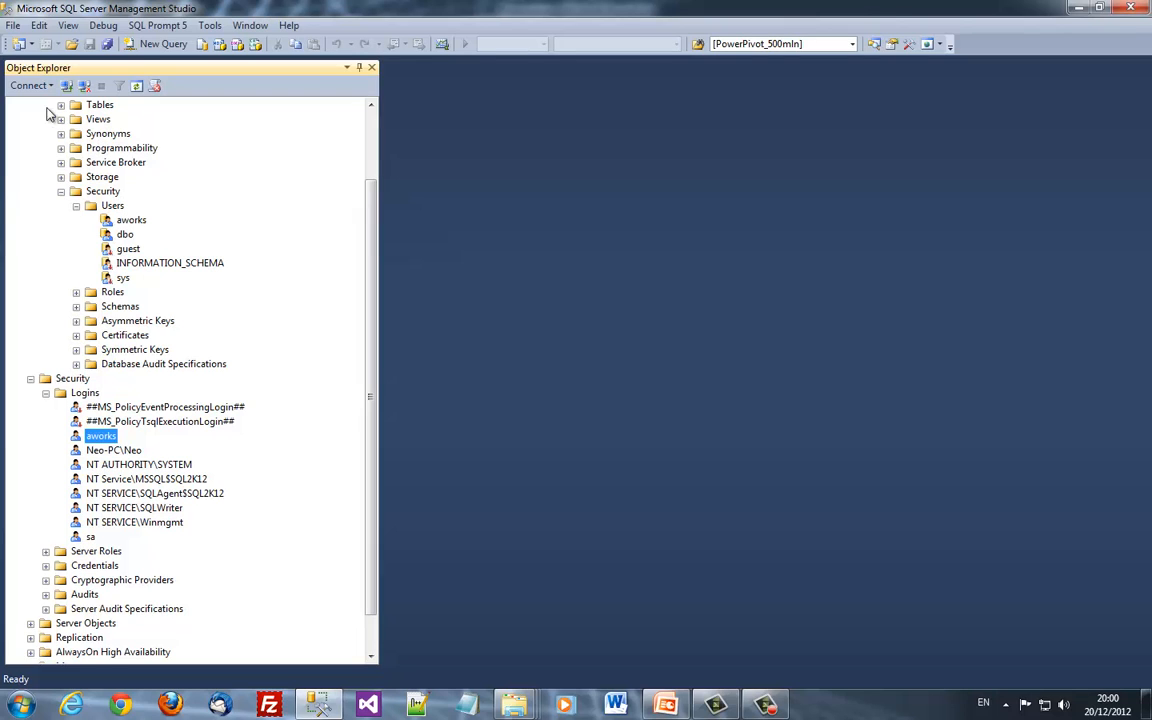
Reconnect to the server as aworks using SQL Server Authentication
click(84, 87)
click(29, 85)
click(70, 99)
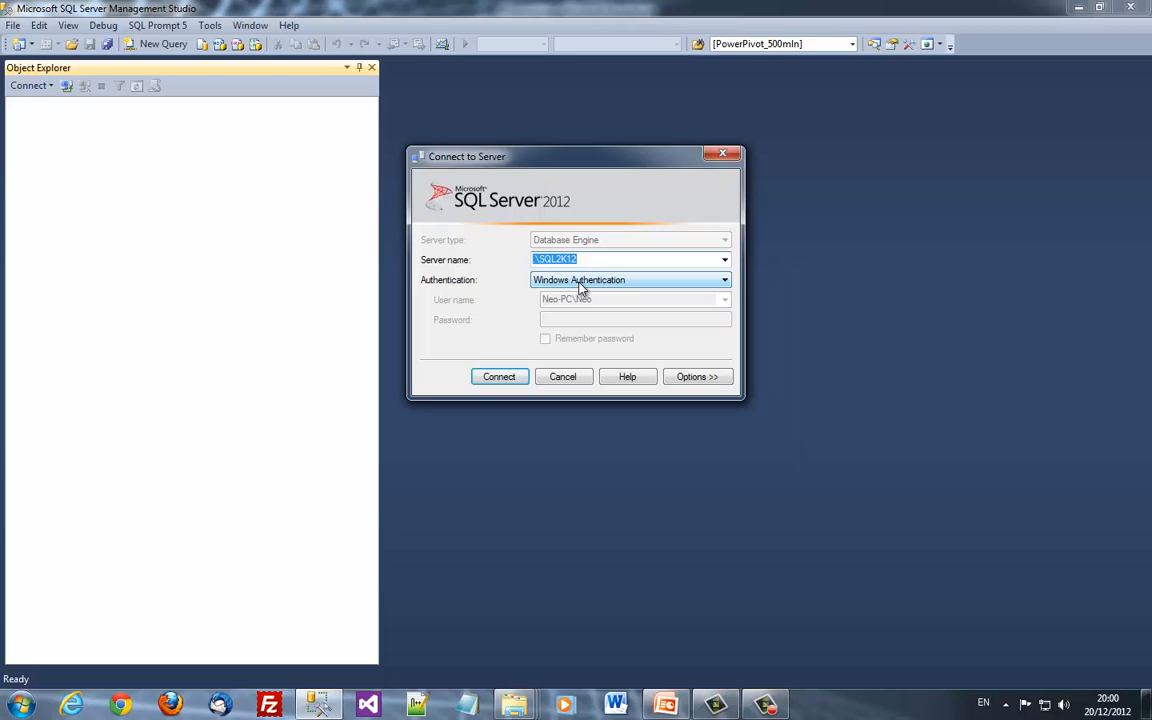
click(580, 288)
click(573, 300)
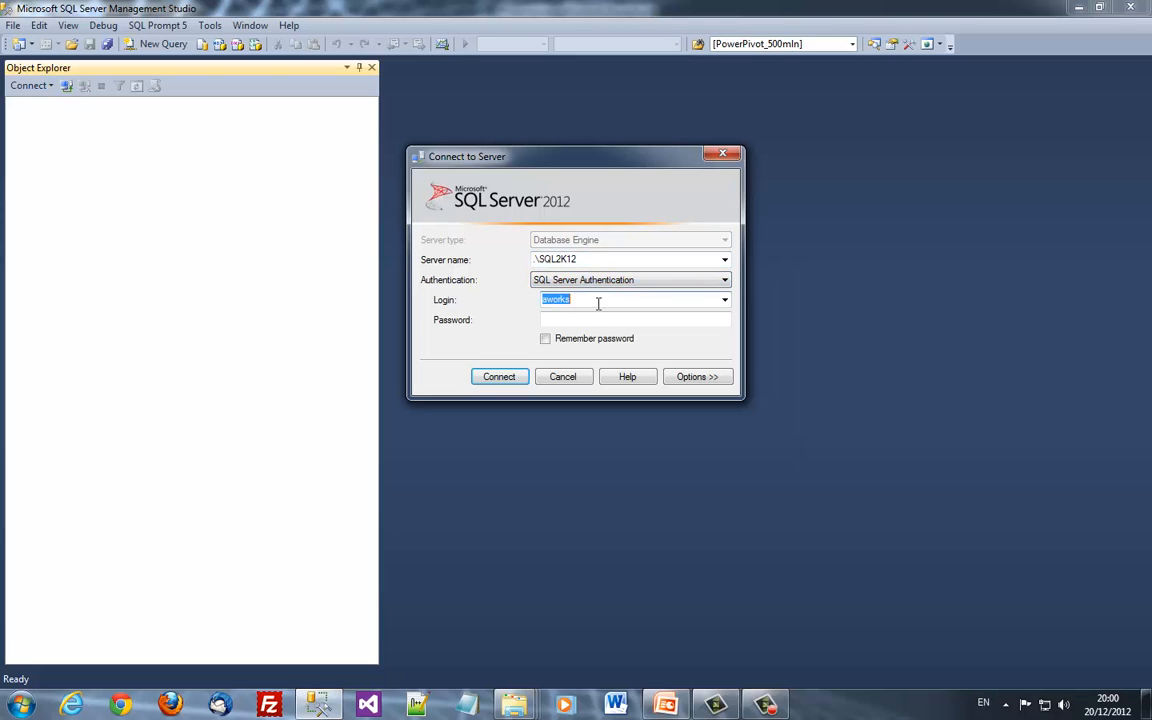
click(587, 320)
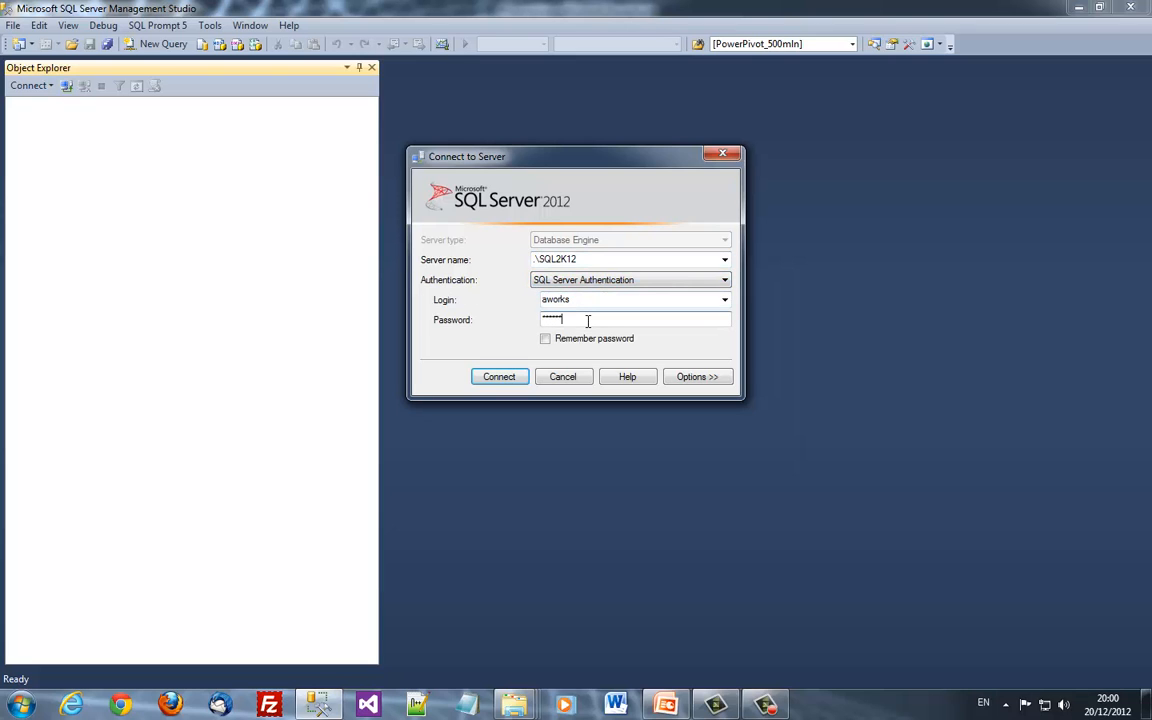
key(Return)
Run Select Top 1000 Rows on the Production.Location table in AdventureWorks2012
key(Left)
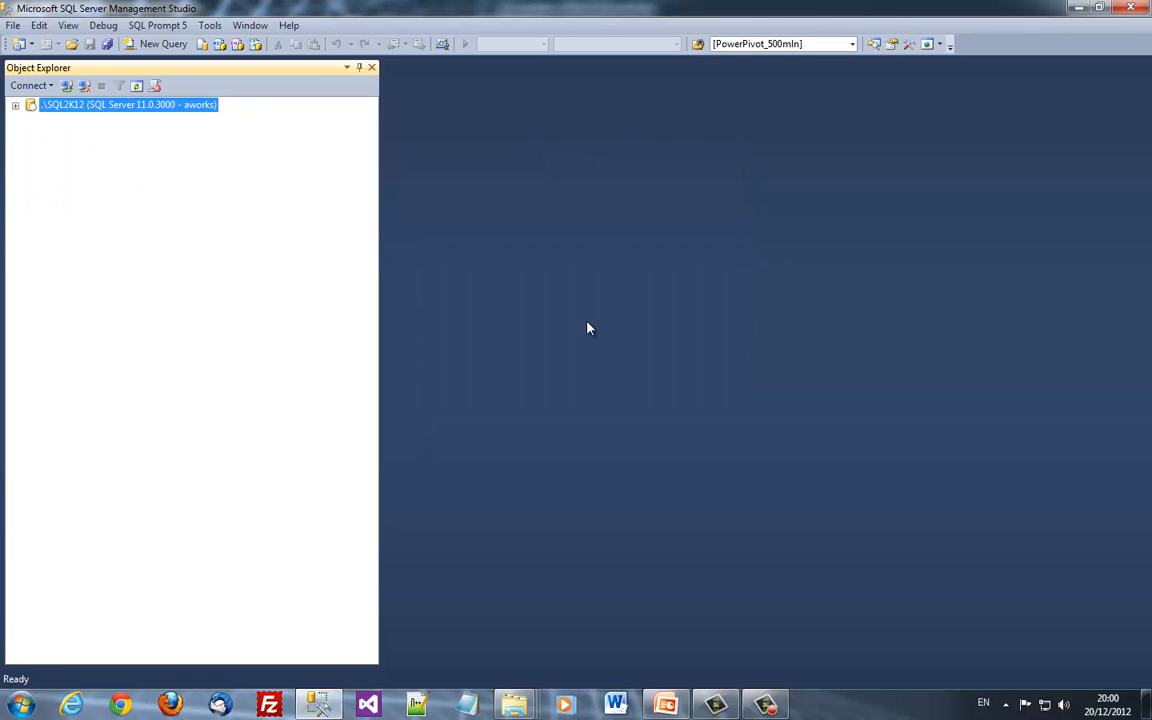
key(Right)
key(Down)
key(Right)
key(Down)
key(Down)
key(Down)
key(Right)
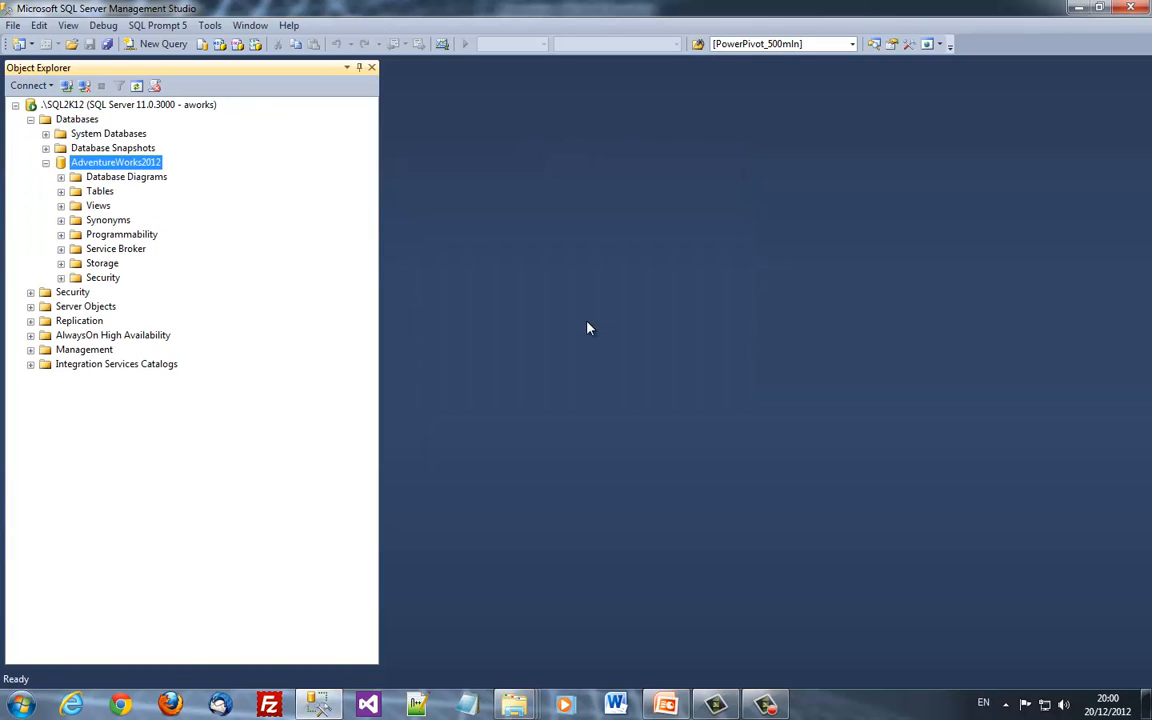
key(Down)
key(Down)
key(Right)
scroll(320, 291, down, 7)
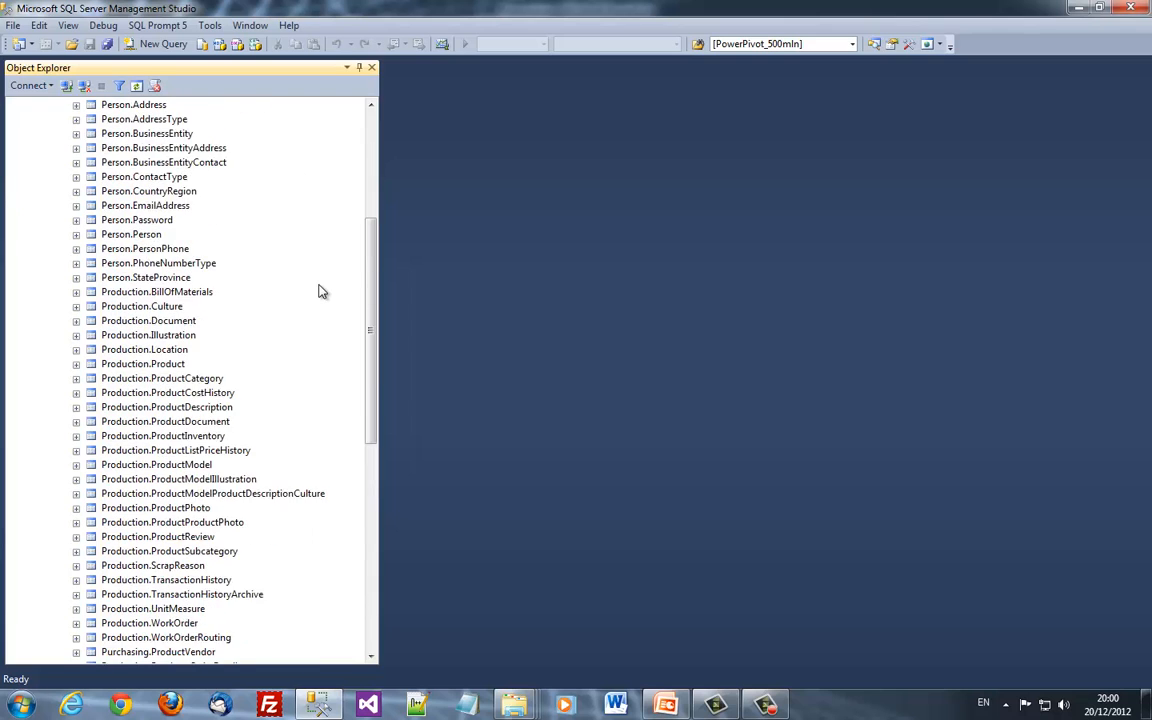
scroll(234, 272, up, 4)
scroll(235, 274, down, 3)
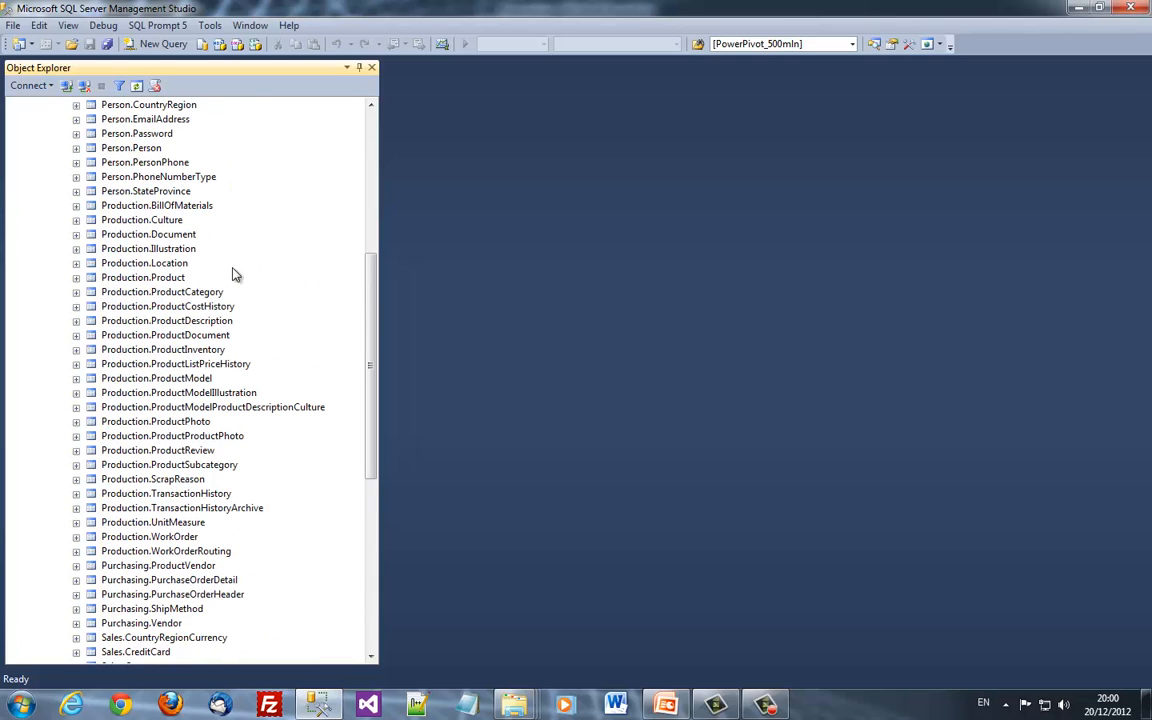
right_click(152, 262)
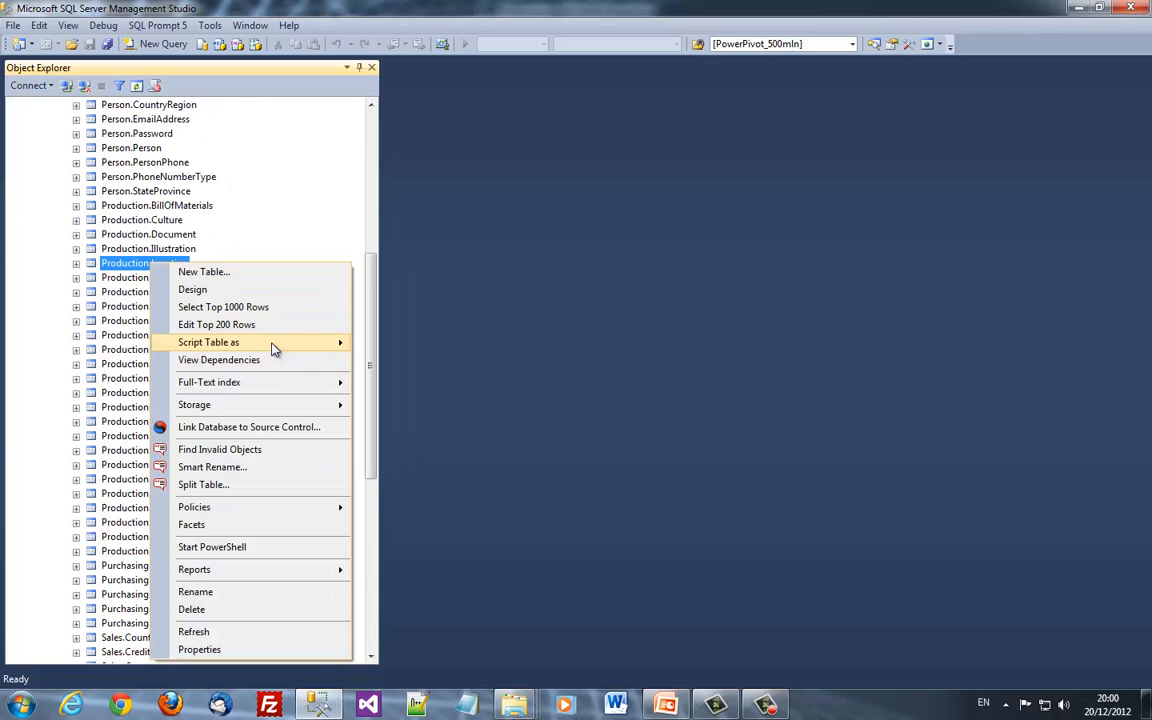
click(284, 312)
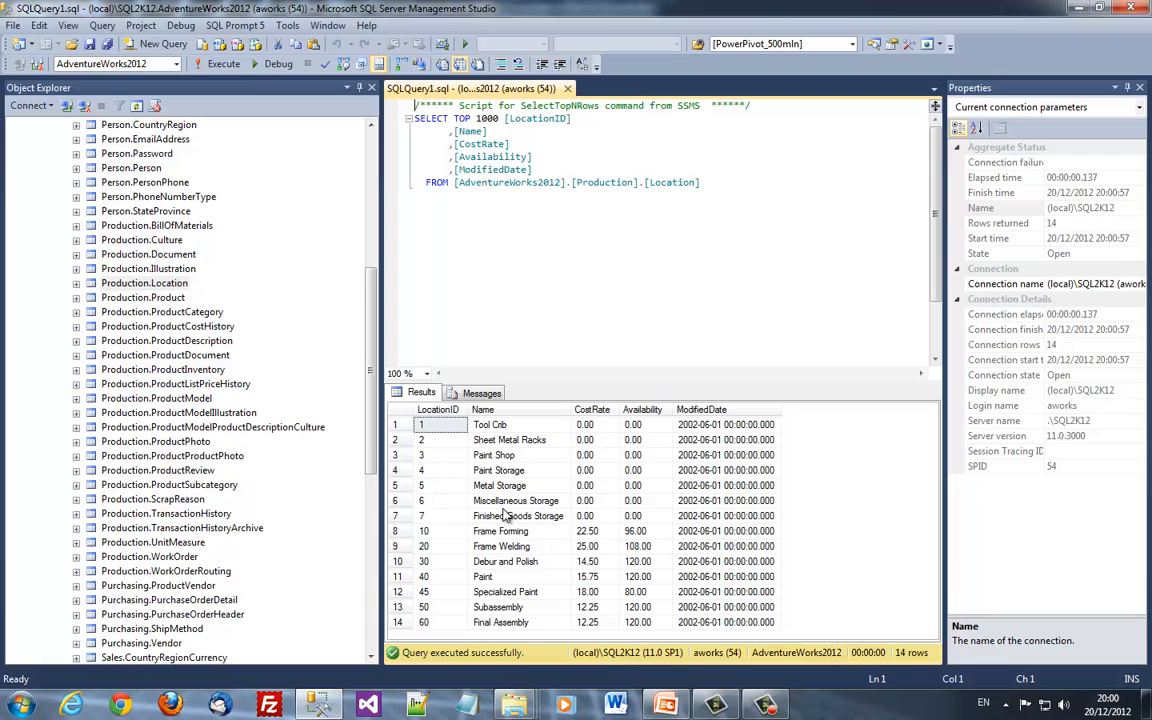
Close the query tab and begin a copy-only backup of AdventureWorks2012, removing the default destination
middle_click(470, 90)
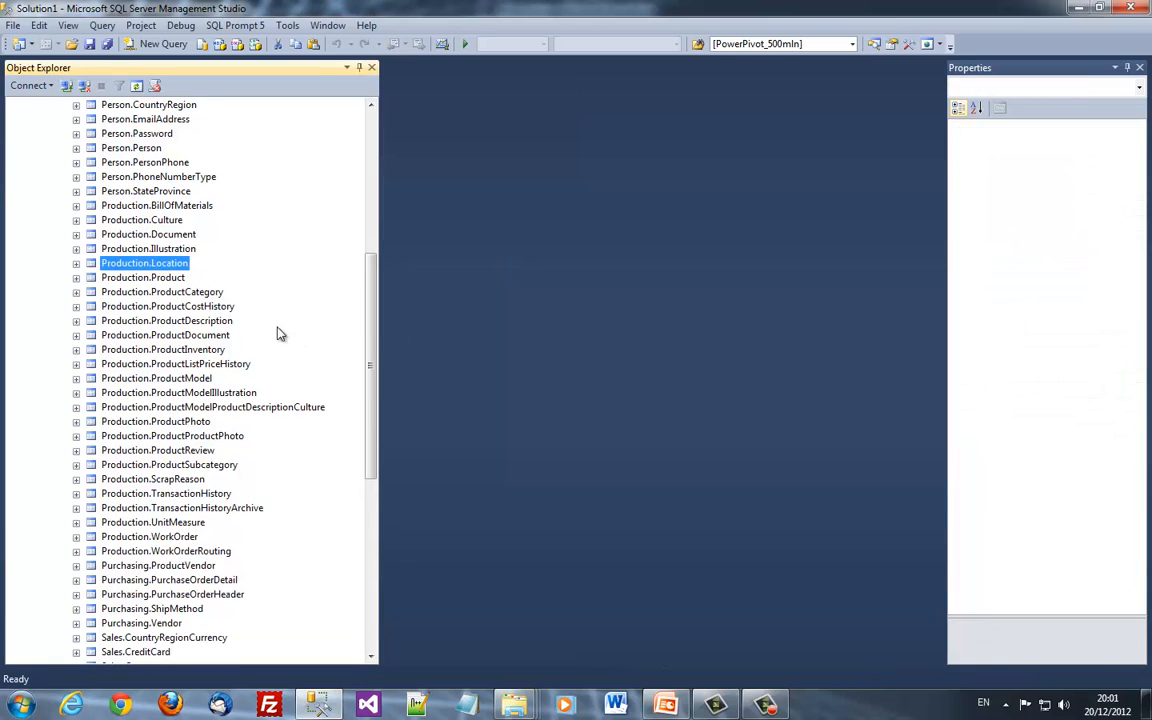
key(Left)
key(Left)
key(Left)
key(Left)
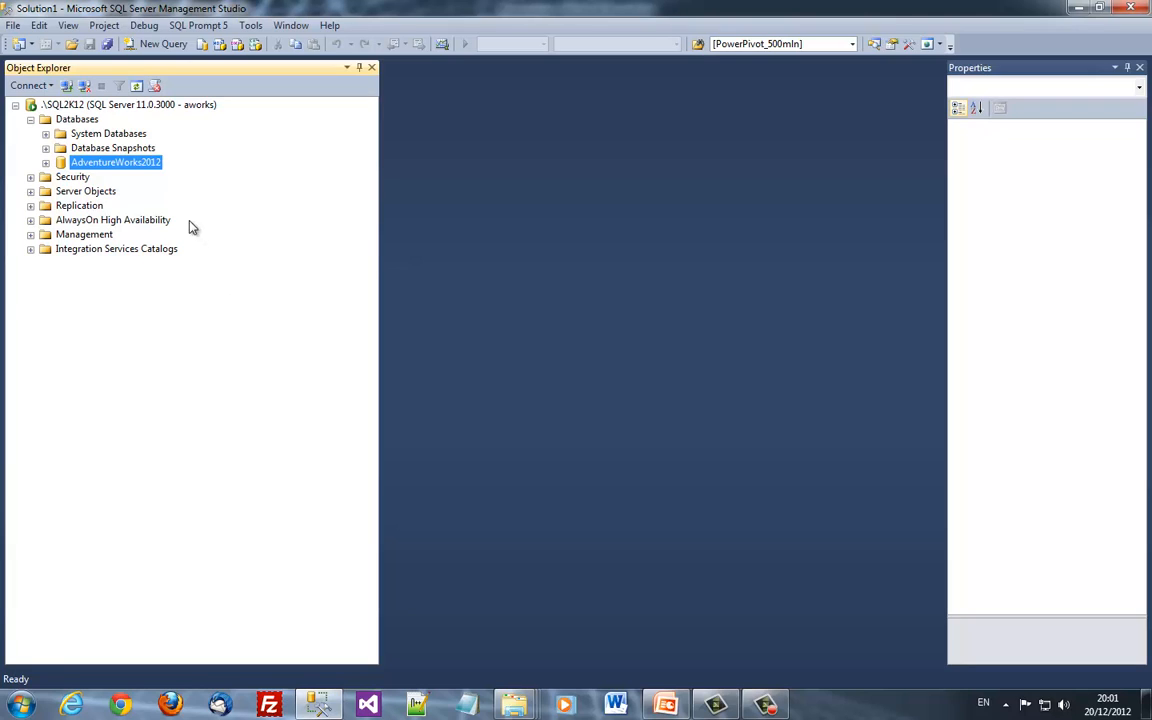
right_click(153, 172)
mouse_move(258, 234)
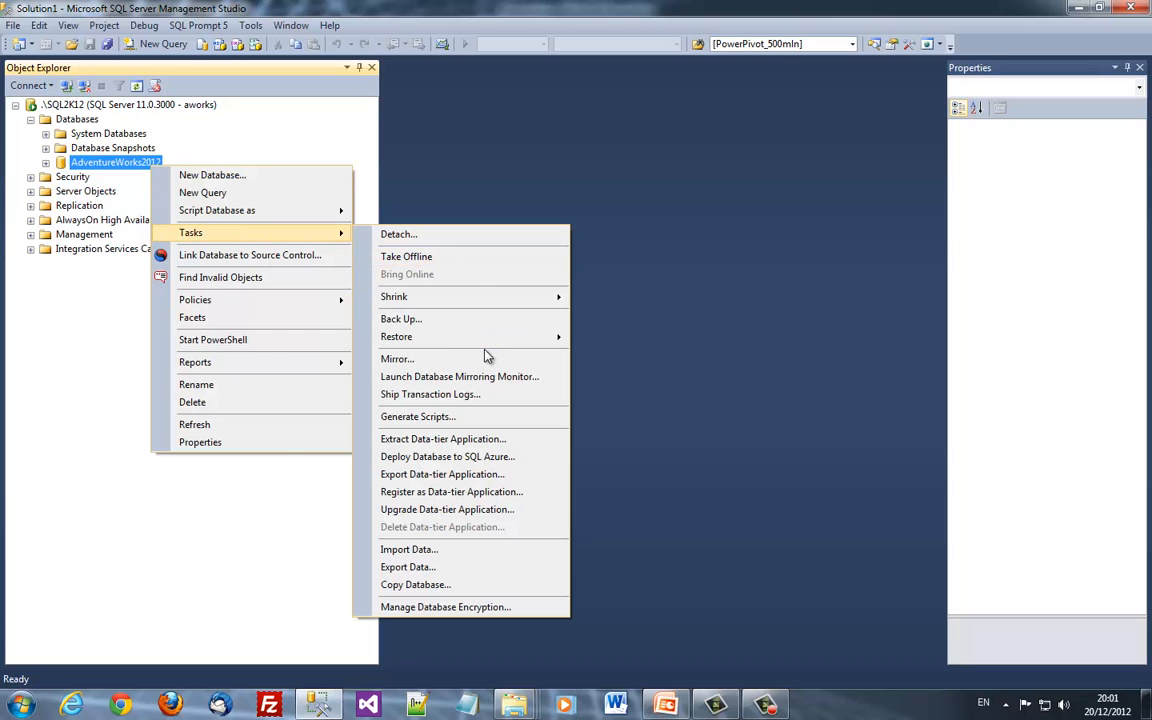
click(448, 321)
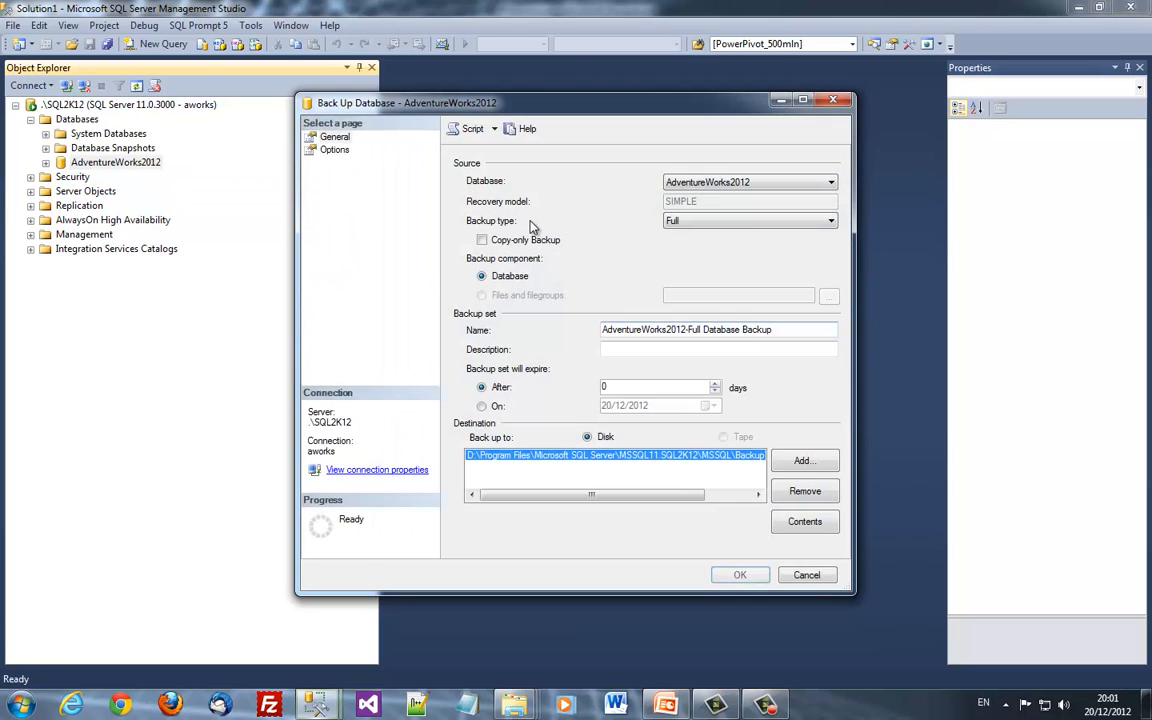
click(805, 490)
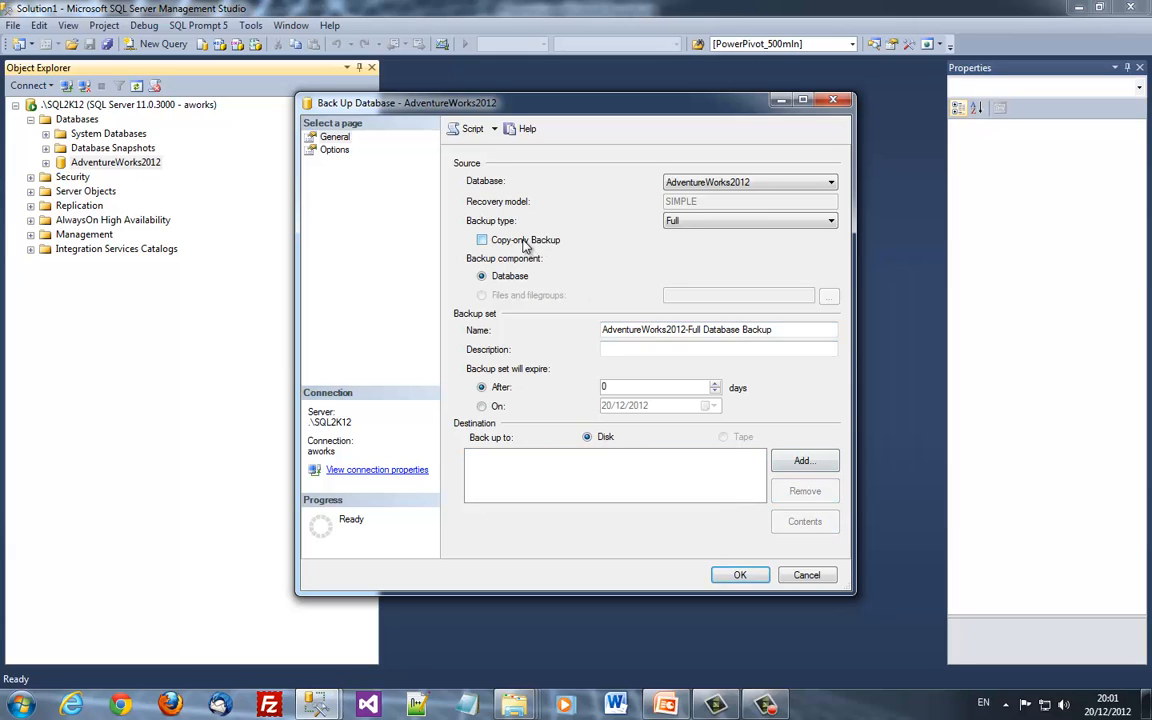
click(483, 240)
Set the backup destination to d:\temp\aworks12b.bak and run the backup
click(802, 458)
text(d)
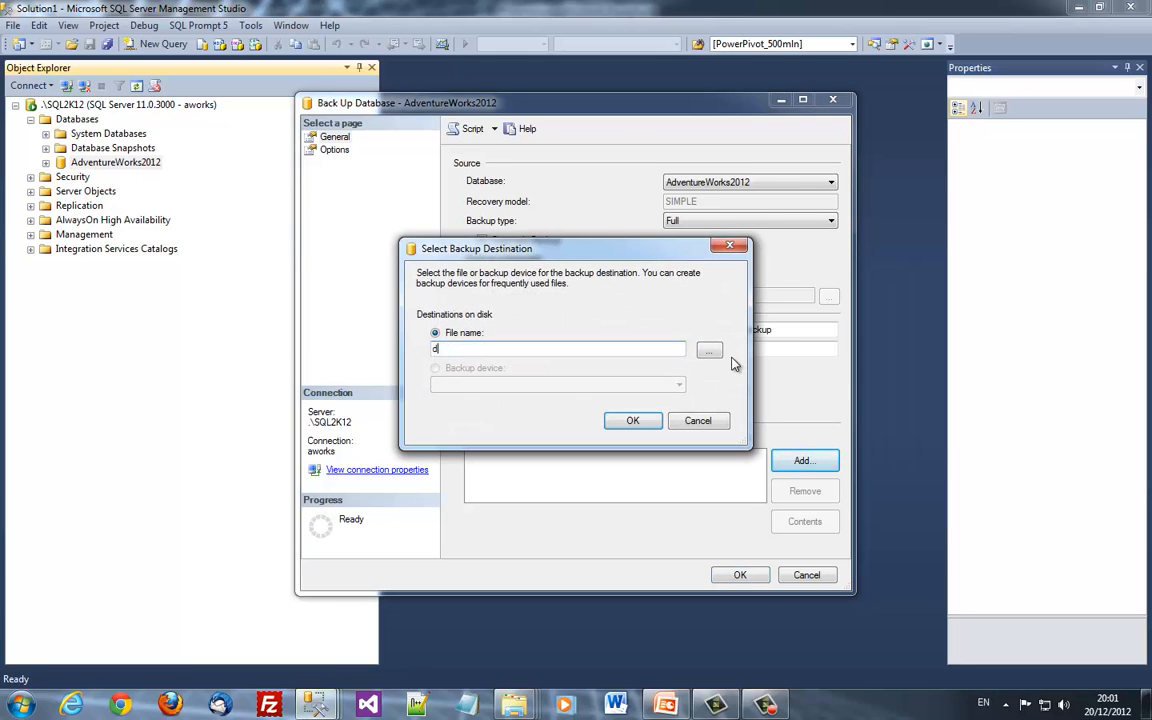
text(:\temp\aworks12b.bak)
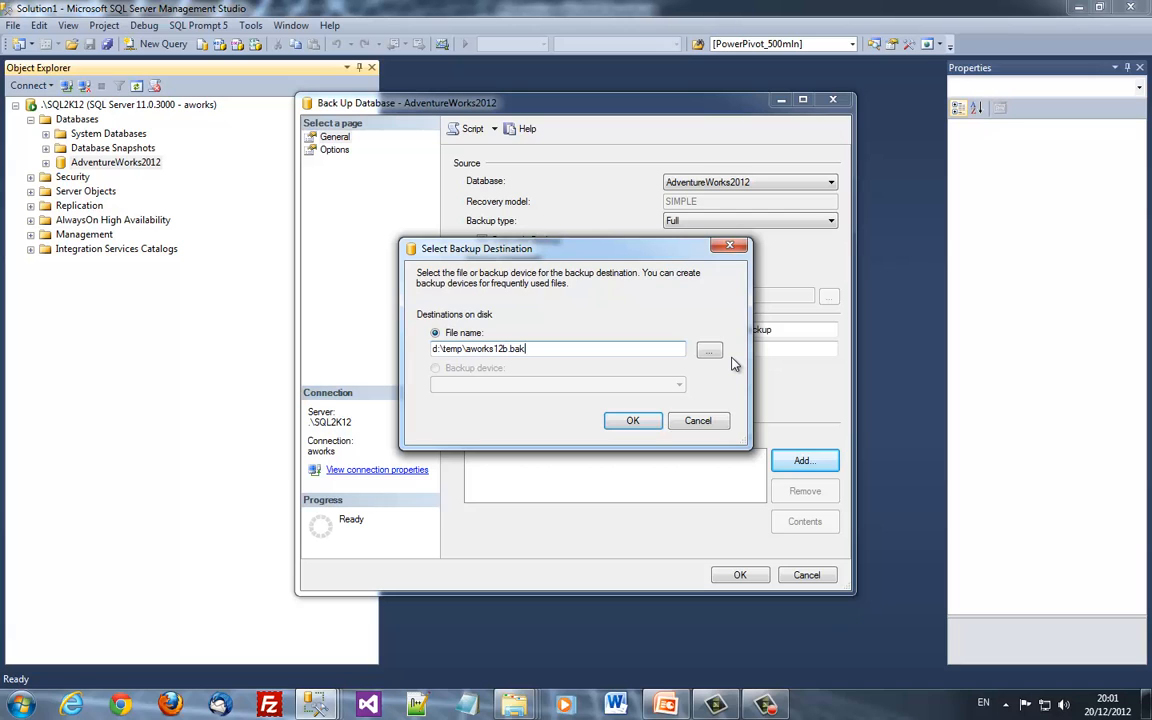
key(Return)
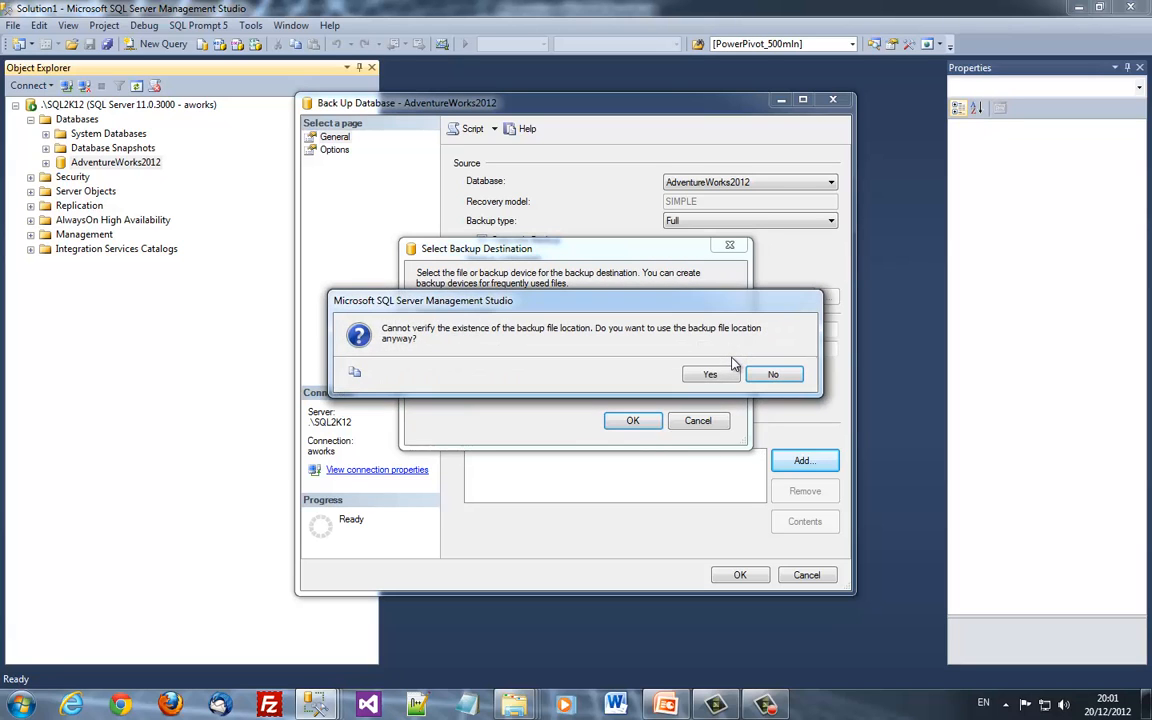
click(730, 372)
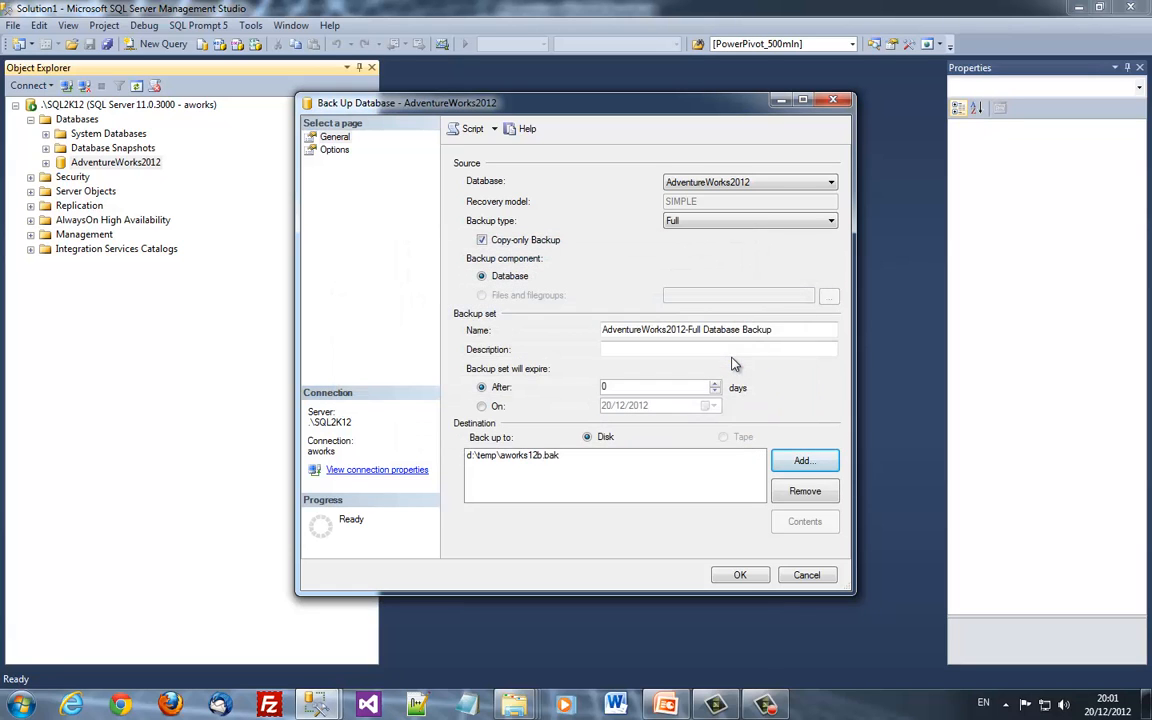
click(745, 575)
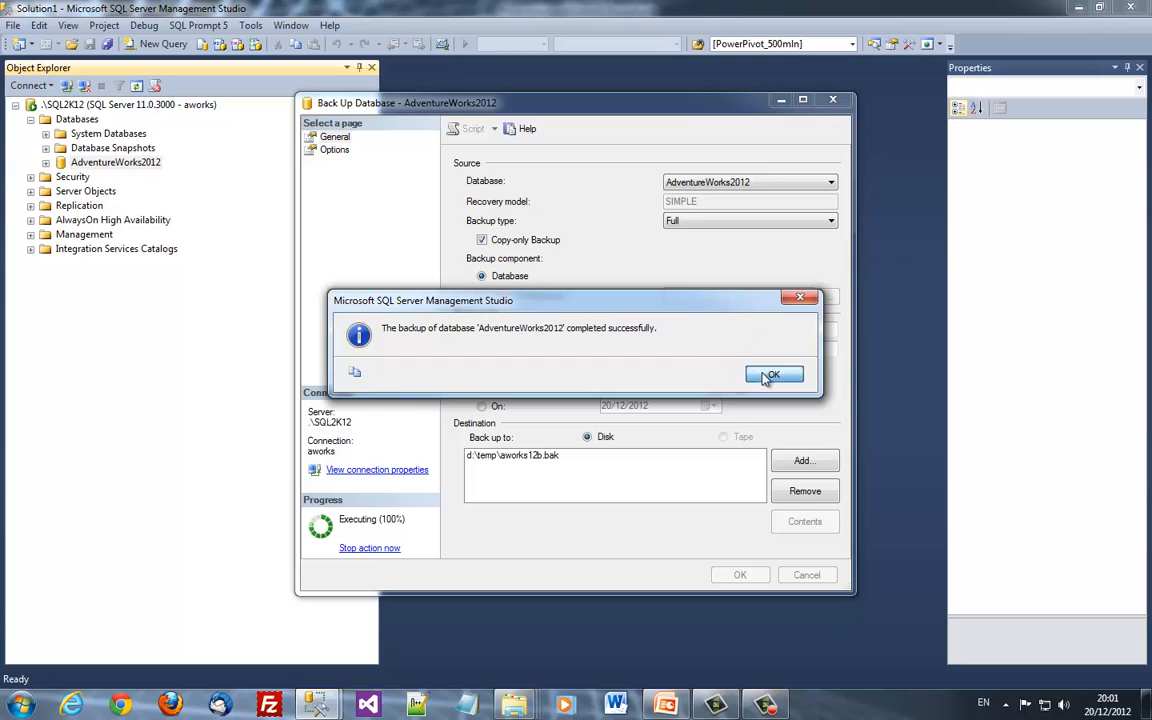
click(767, 377)
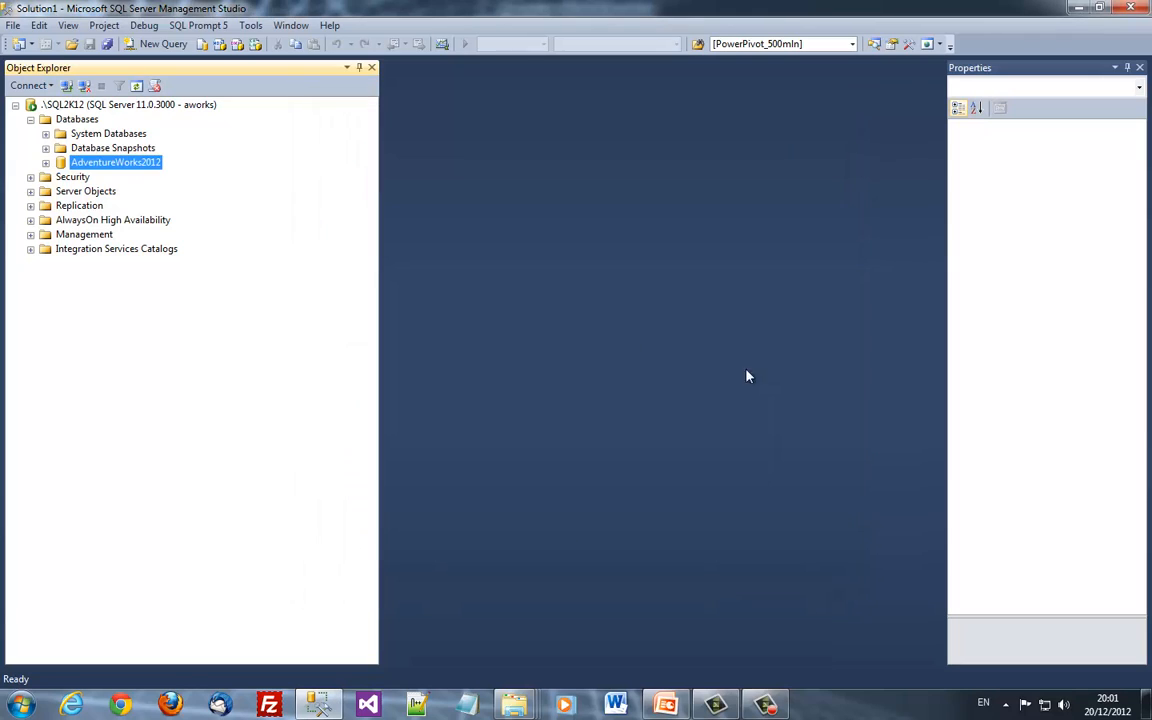
Connect to the .\SQL2K12b instance with Windows Authentication
click(67, 86)
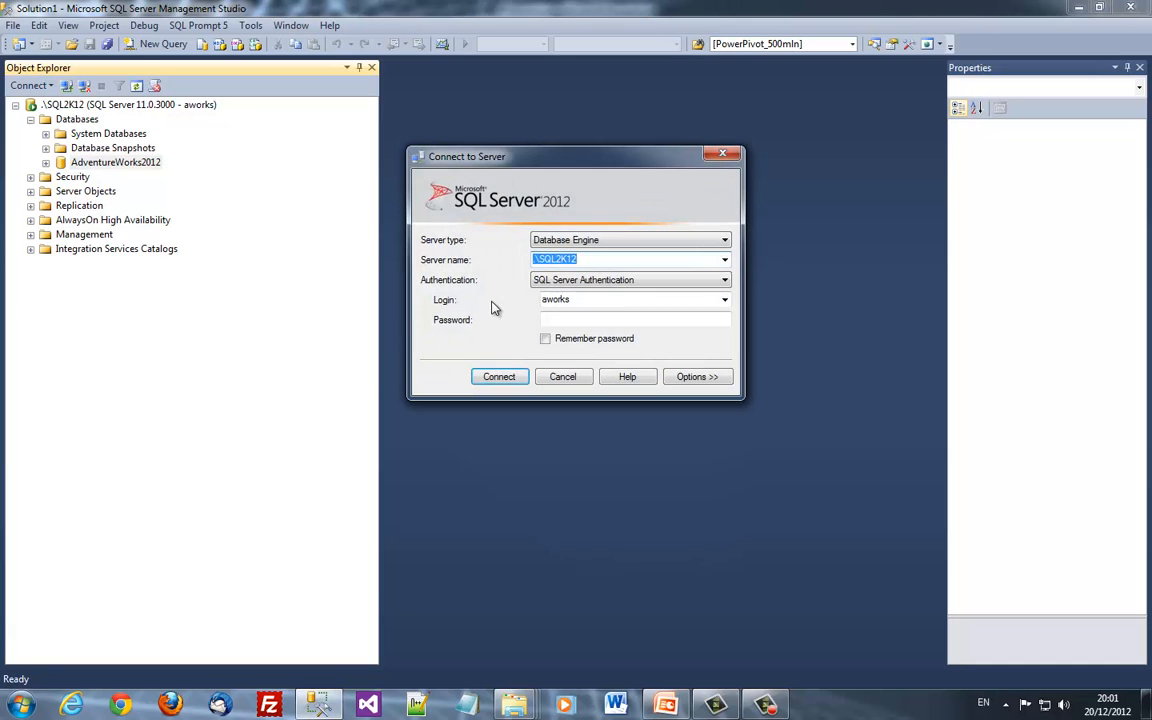
click(595, 259)
text(b)
key(Tab)
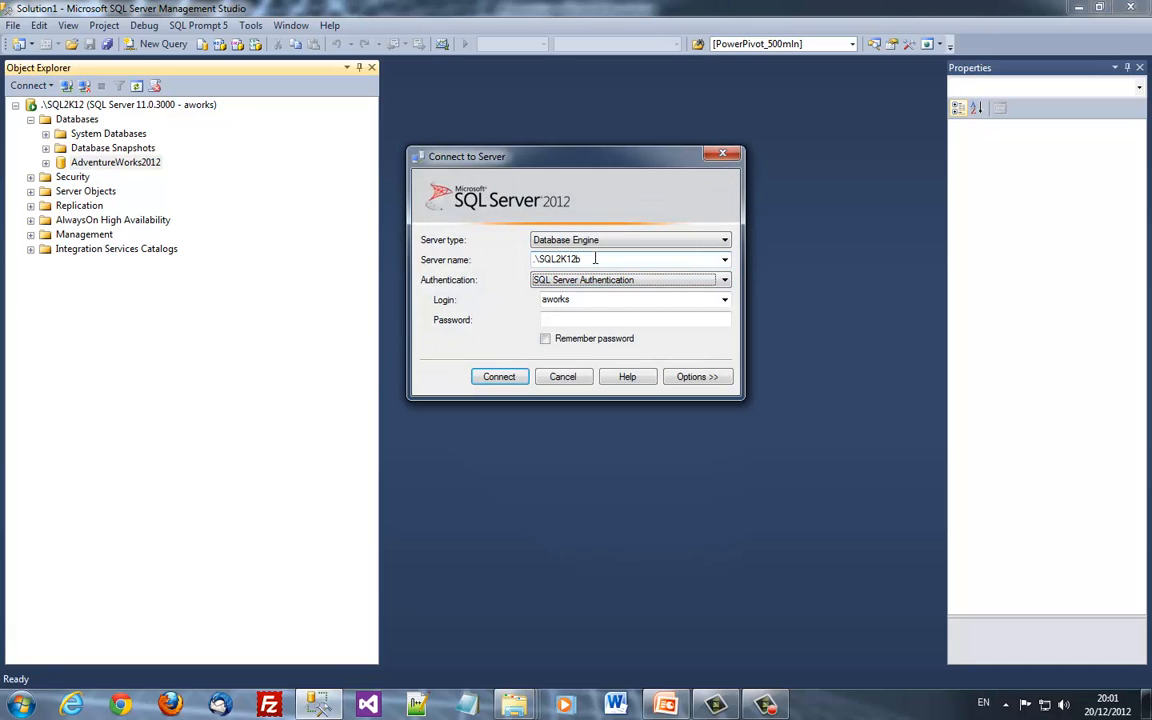
key(Up)
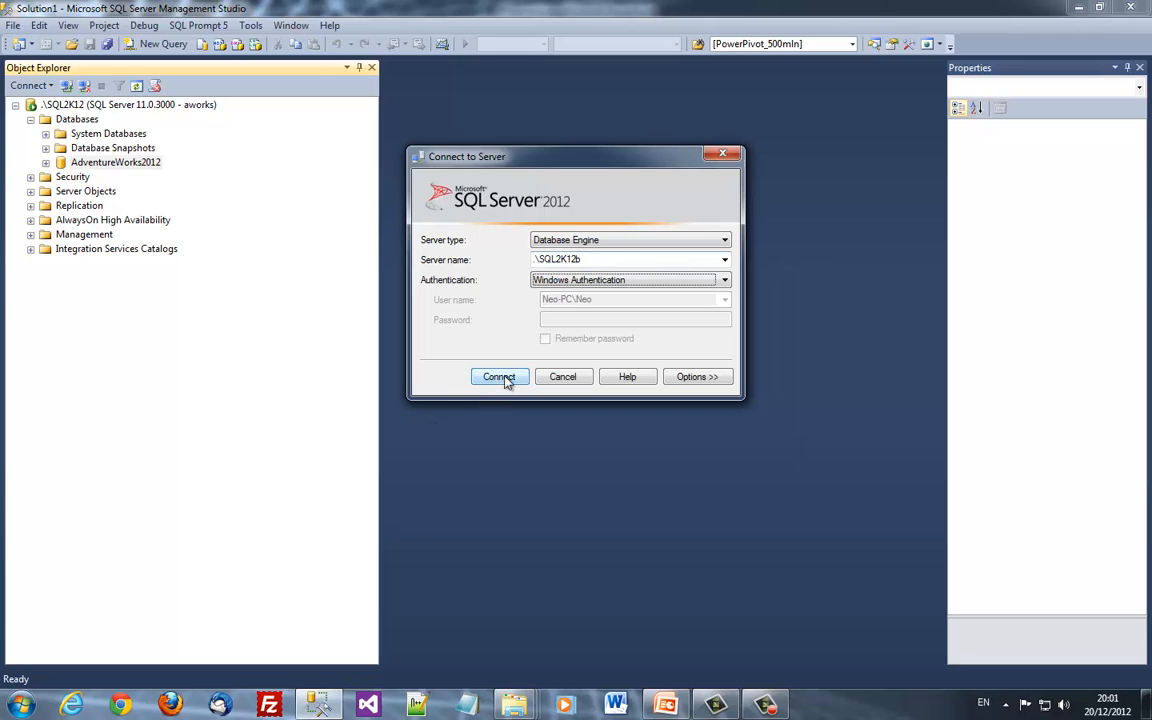
click(502, 377)
Set up a database restore on SQL2K12b from the device D:\Temp\aworks12b.bak
double_click(80, 278)
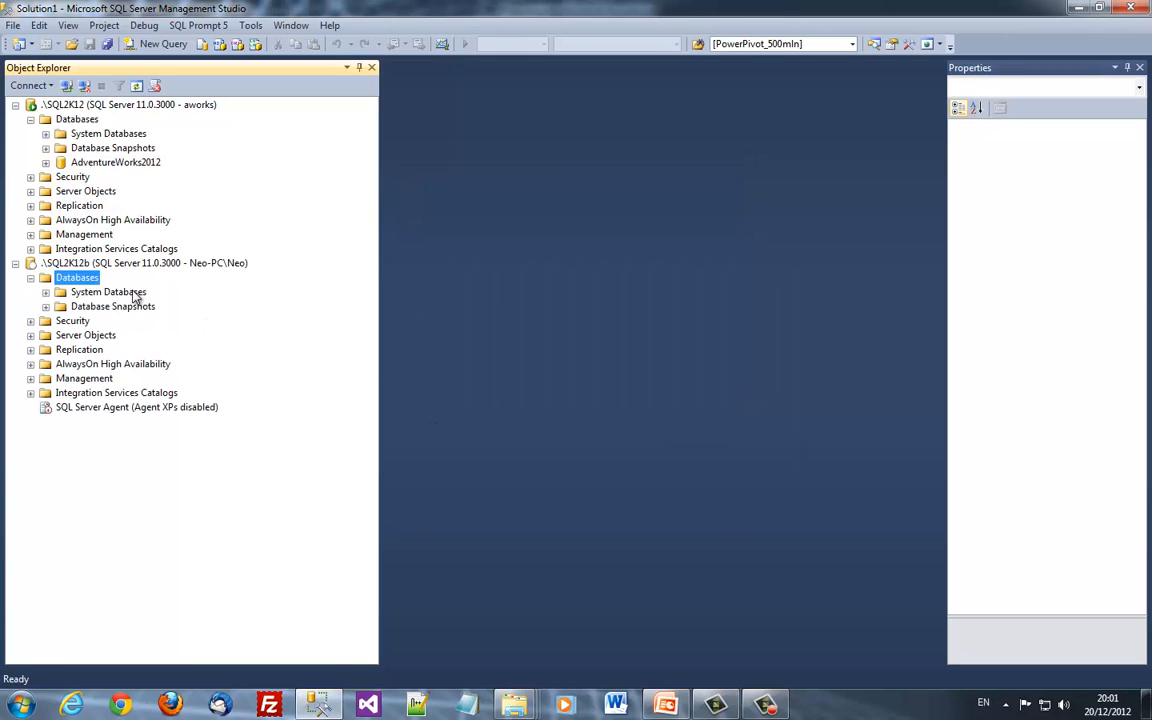
right_click(91, 284)
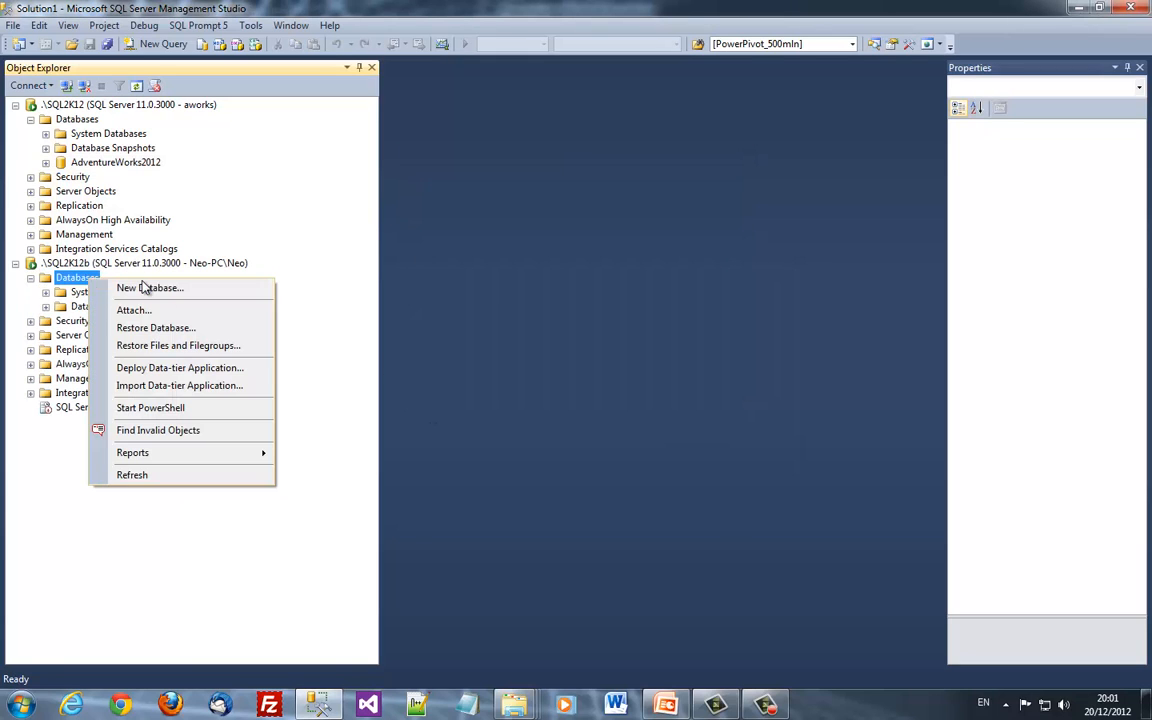
click(200, 332)
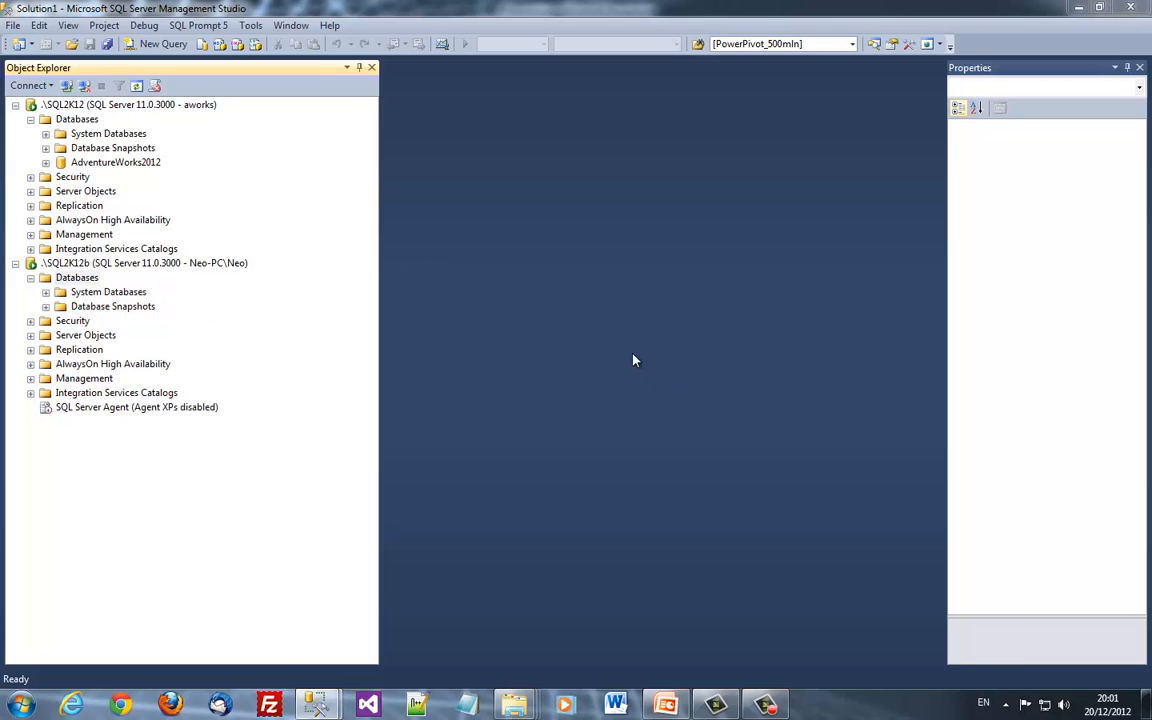
click(528, 209)
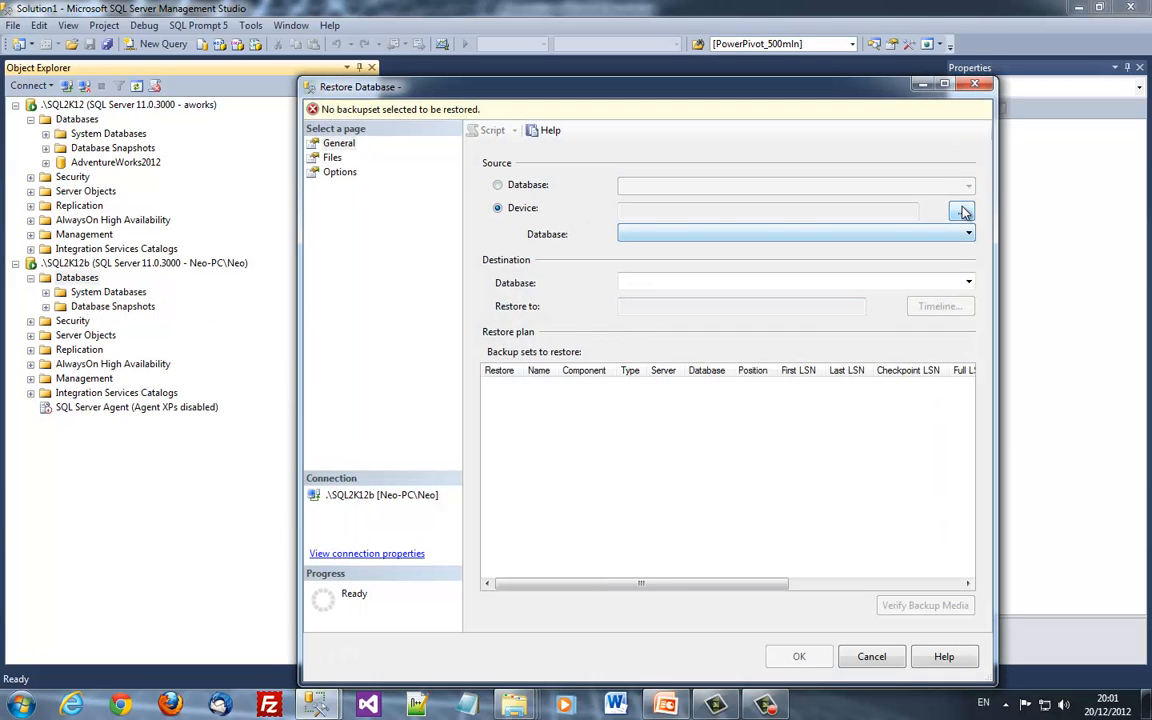
click(960, 211)
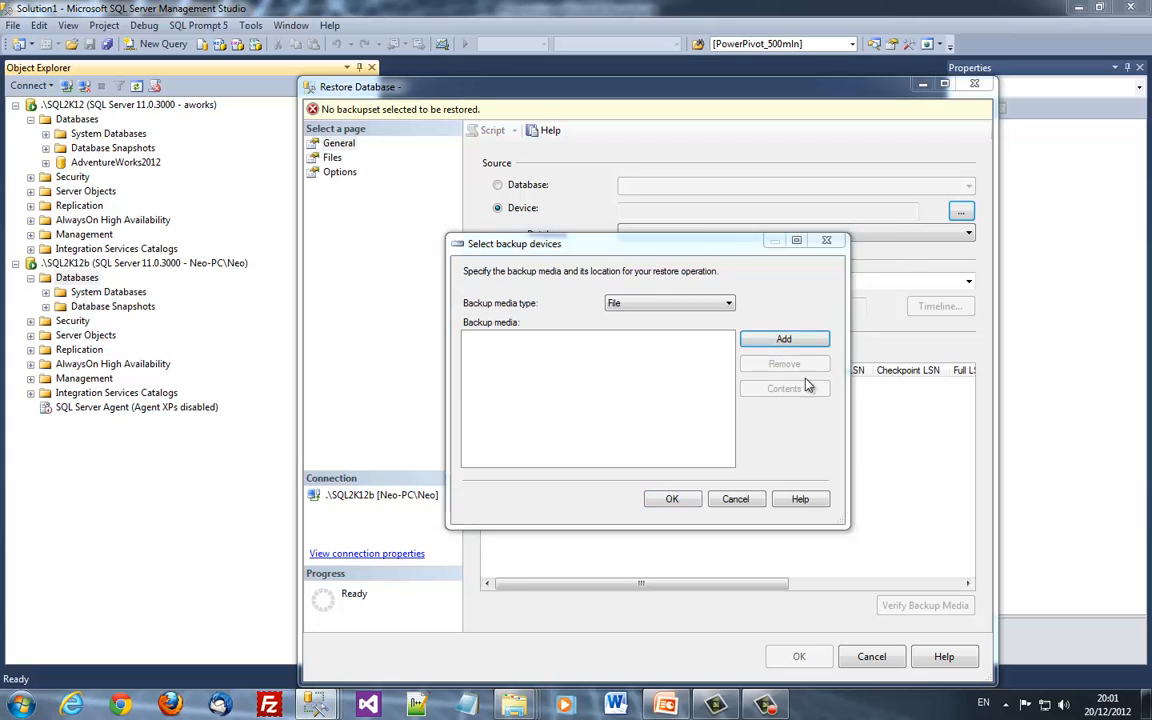
click(779, 339)
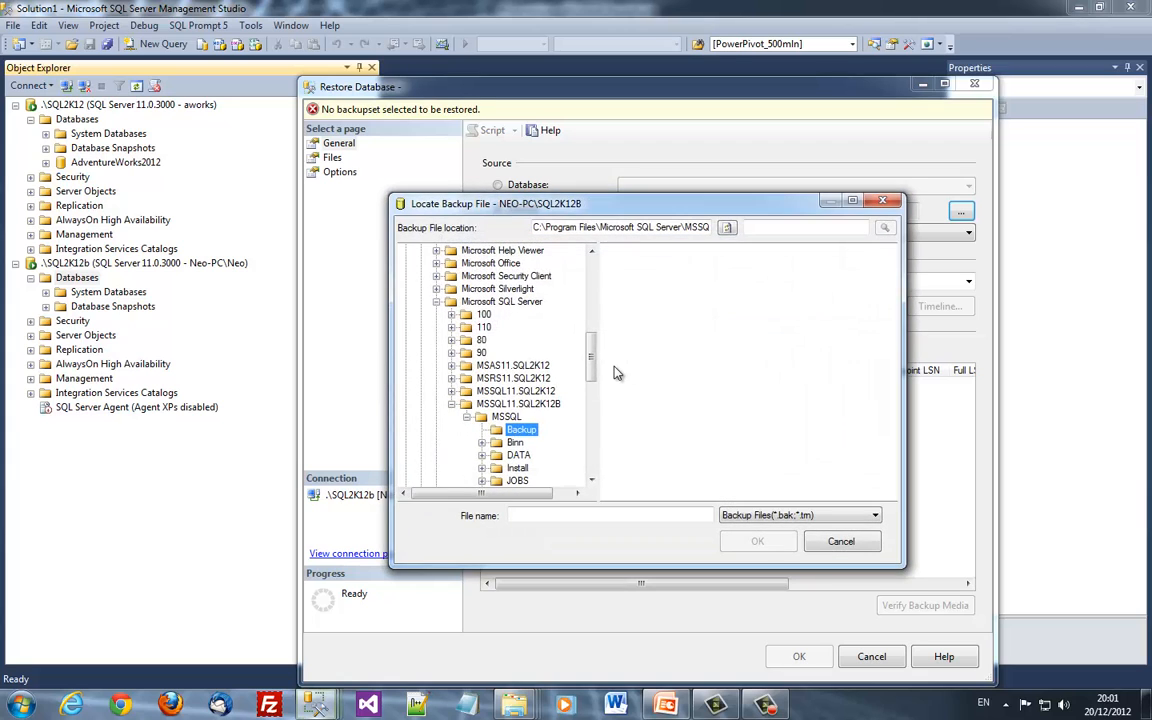
click(582, 228)
double_click(582, 228)
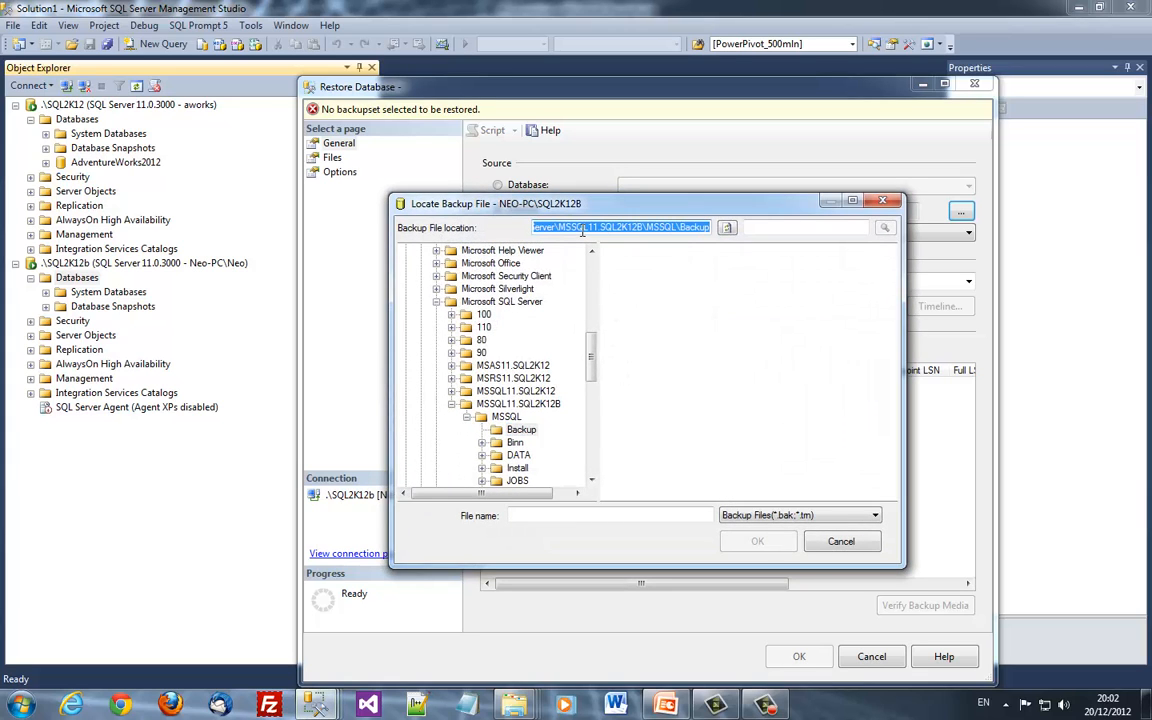
text(d)
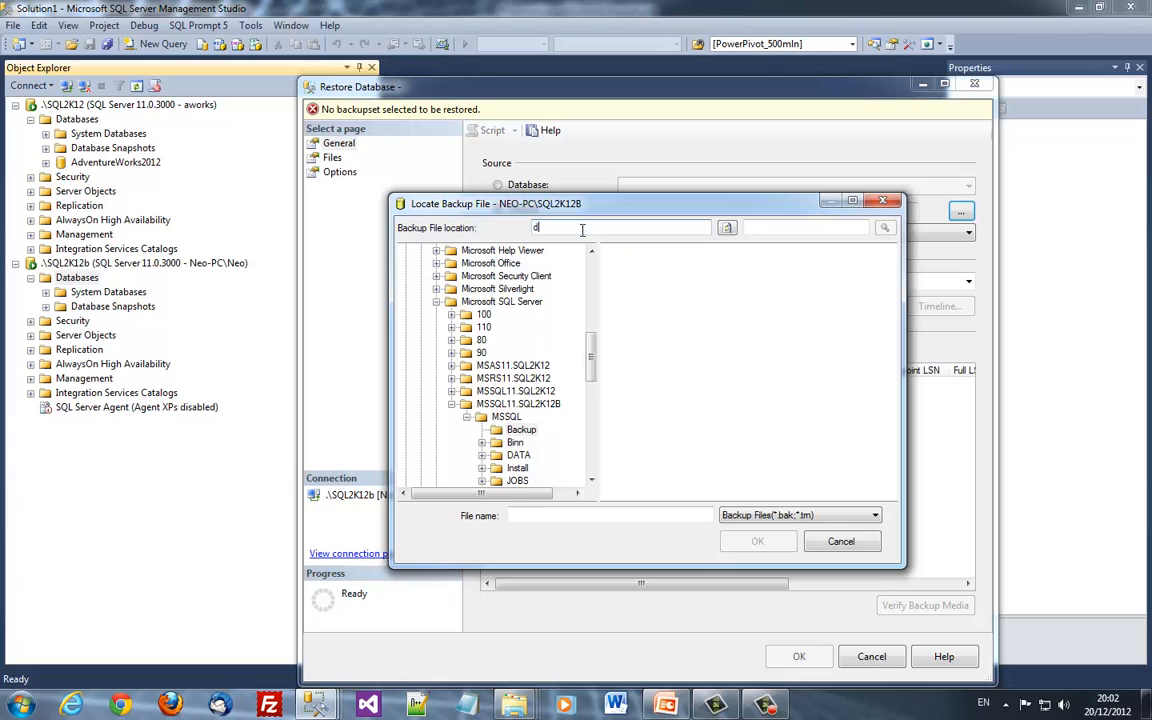
text(:	emp\aworks12b.b)
key(Return)
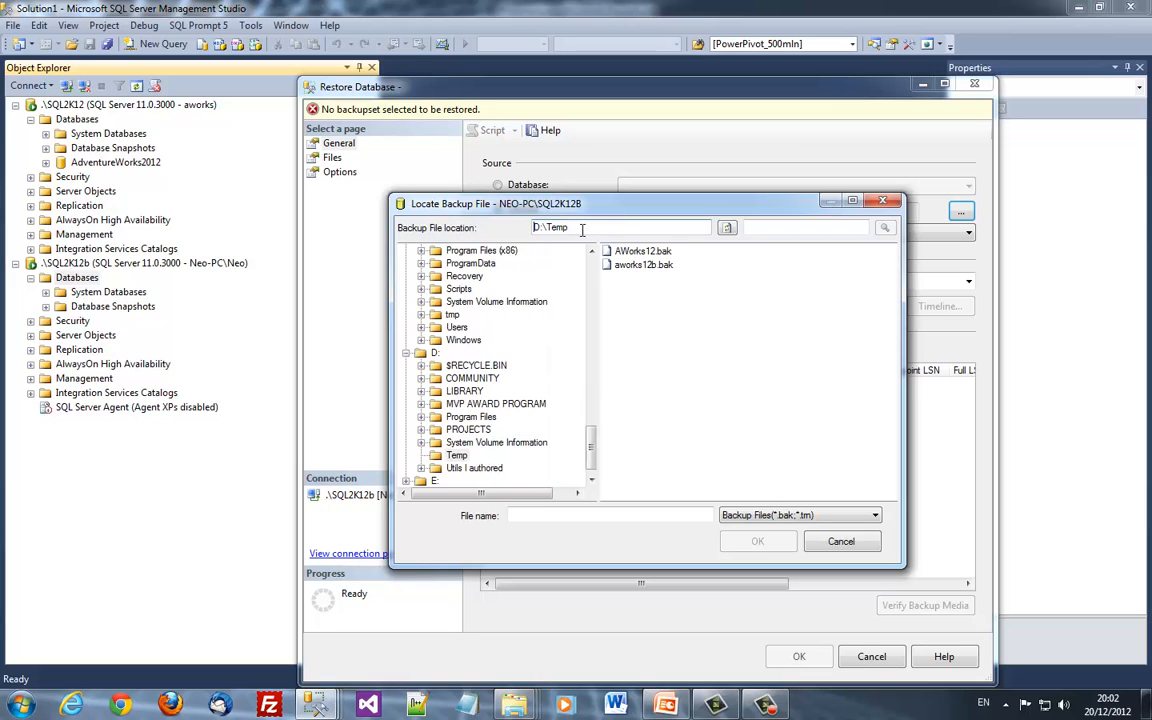
click(645, 265)
click(757, 541)
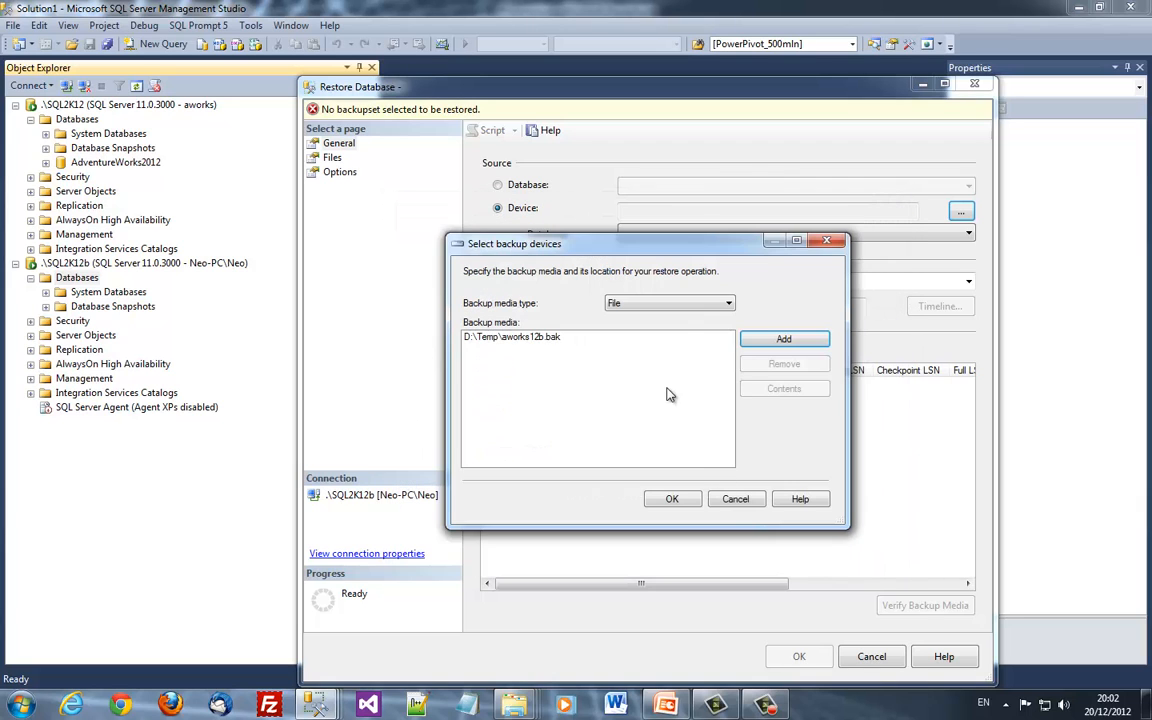
click(672, 499)
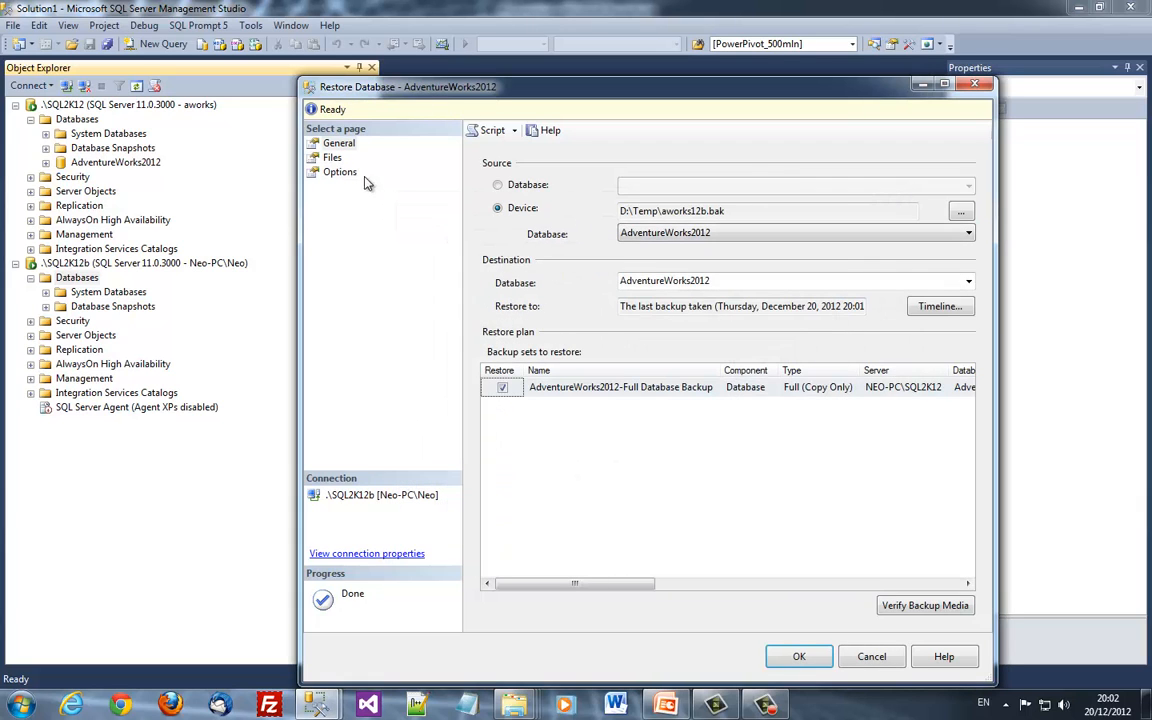
Change the data file's Restore As path to d:\temp, adding 'b' after 2012 in its name
click(332, 158)
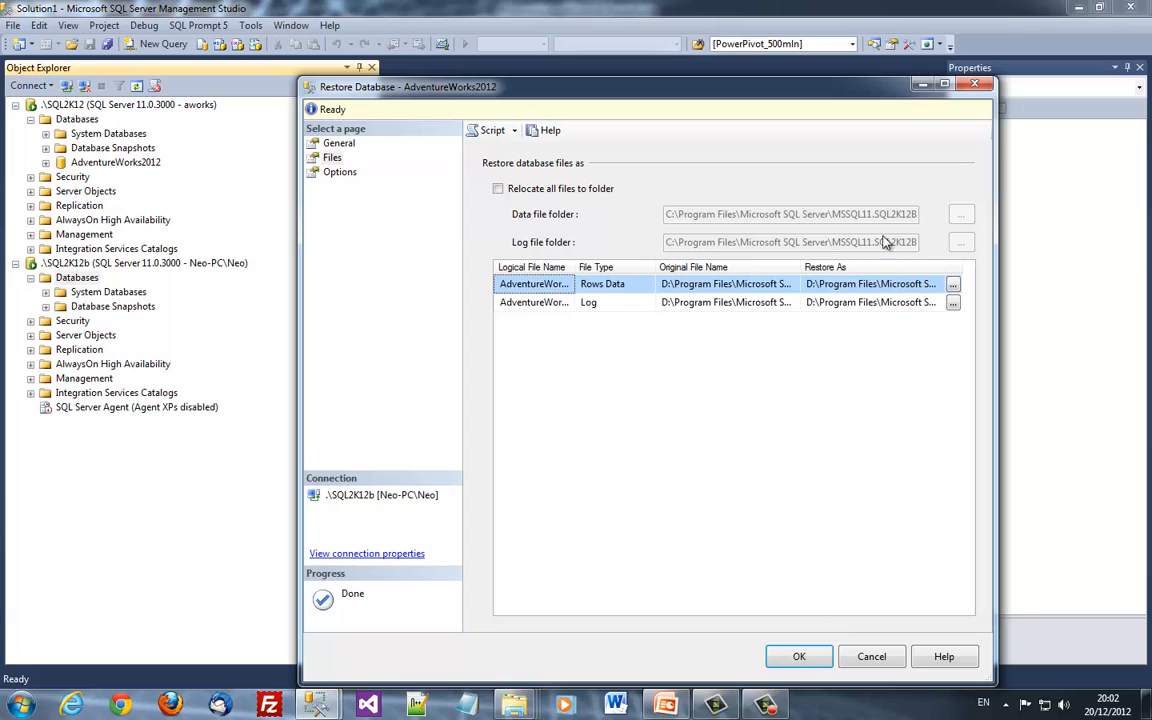
click(869, 288)
key(End)
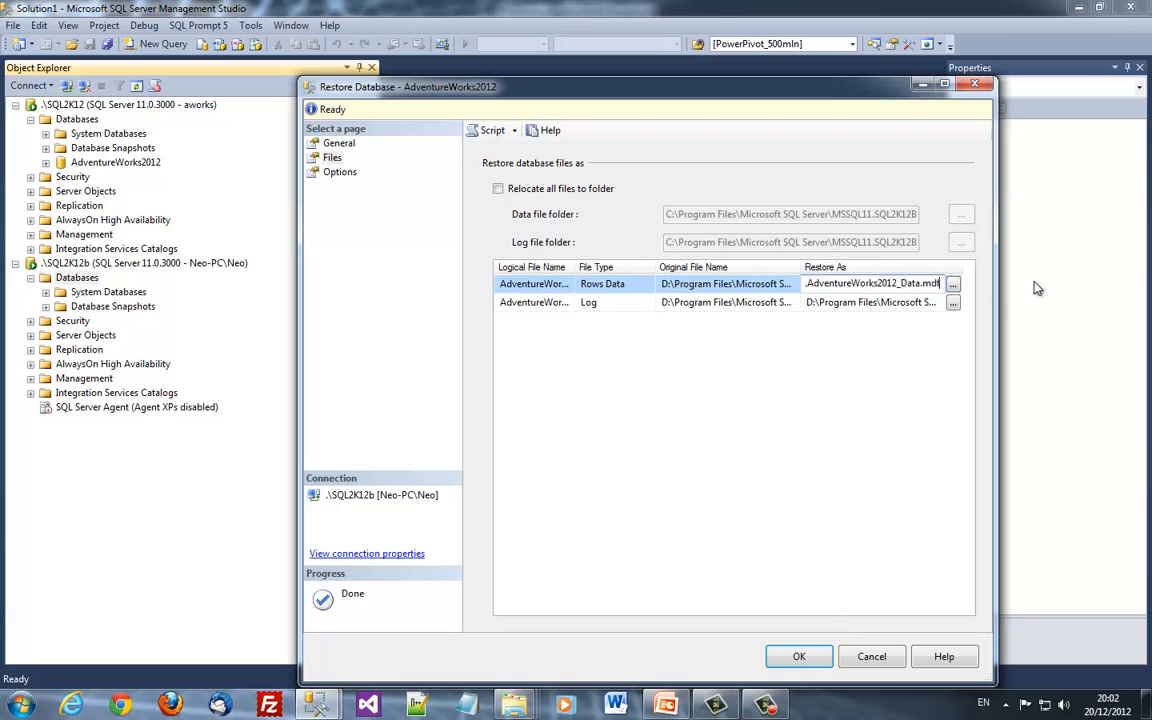
key(Home)
key(ctrl+shift+Right)
key(ctrl+shift+Right)
key(ctrl+shift+Right)
key(ctrl+shift+Right)
key(ctrl+shift+Right)
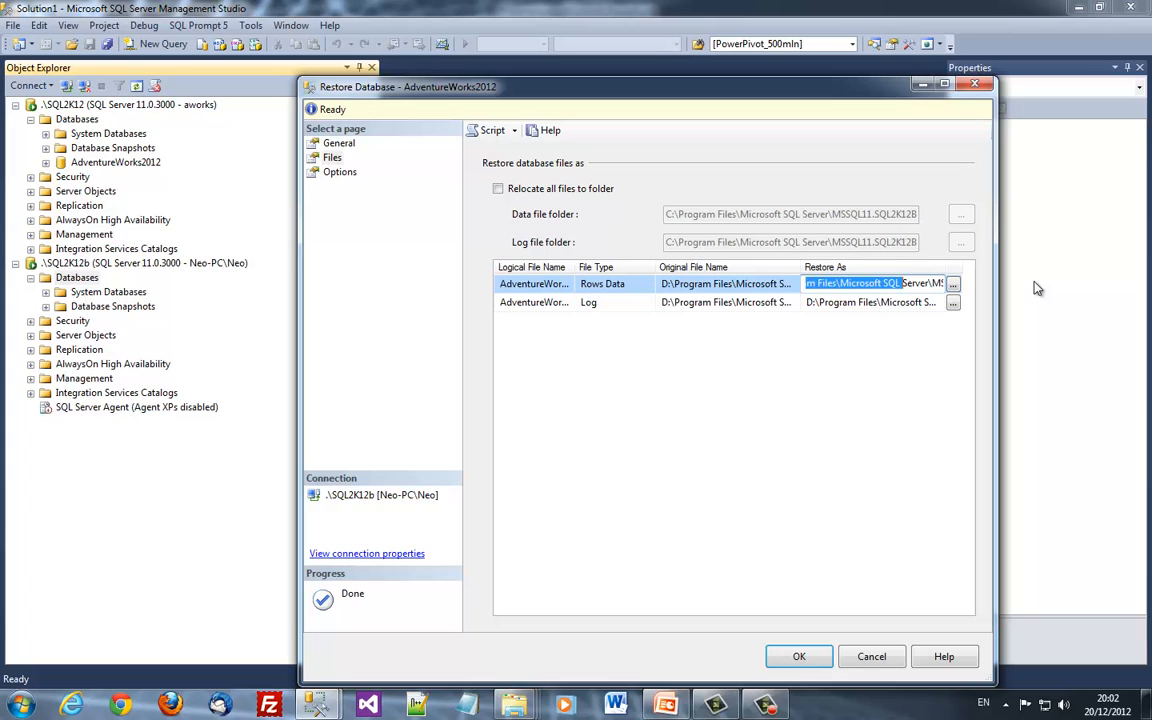
key(ctrl+shift+Right)
key(ctrl+shift+Right)
key(Delete)
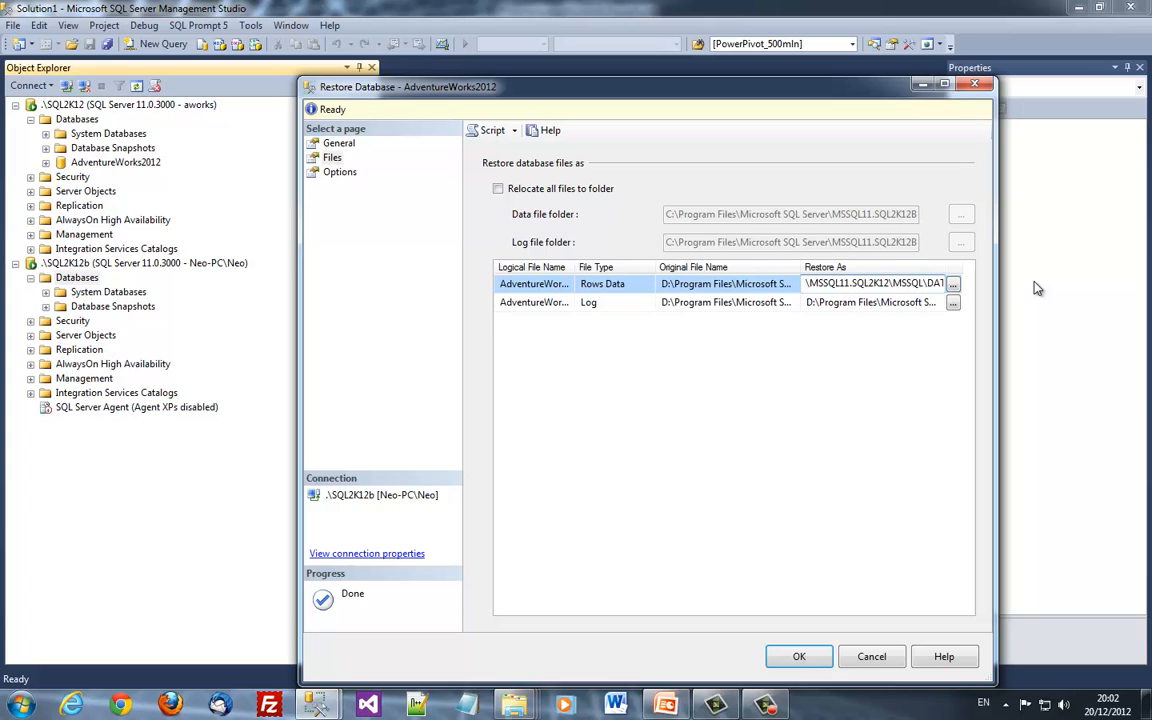
key(ctrl+shift+Right)
key(ctrl+shift+Right)
key(ctrl+shift+Right)
key(ctrl+shift+Right)
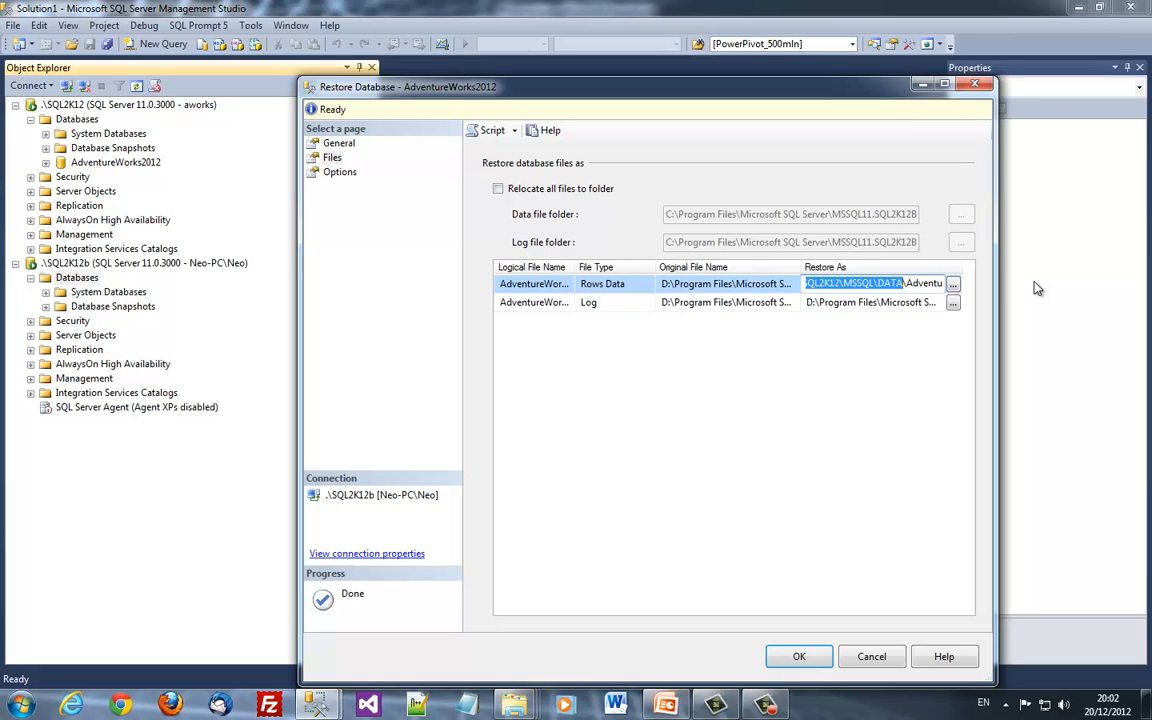
text(d:	emp)
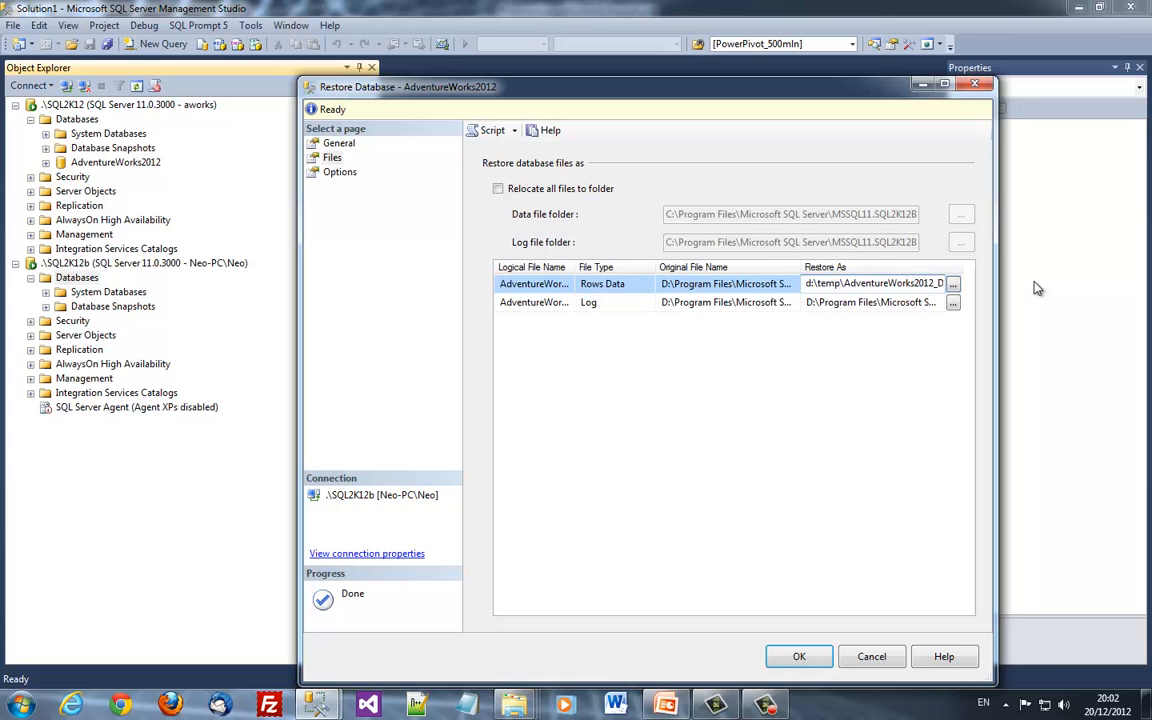
key(End)
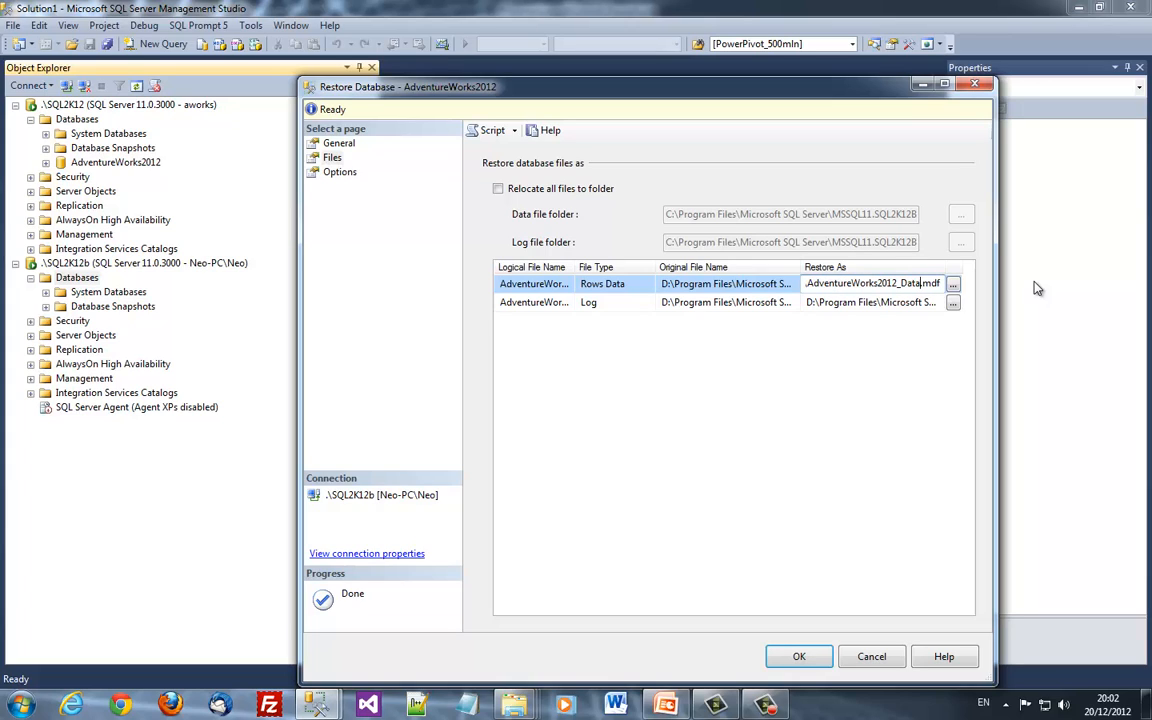
key(Left)
key(Left)
key(Left)
key(Left)
key(Left)
text(b)
Change the log file's Restore As path to d:\temp and run the restore
click(893, 301)
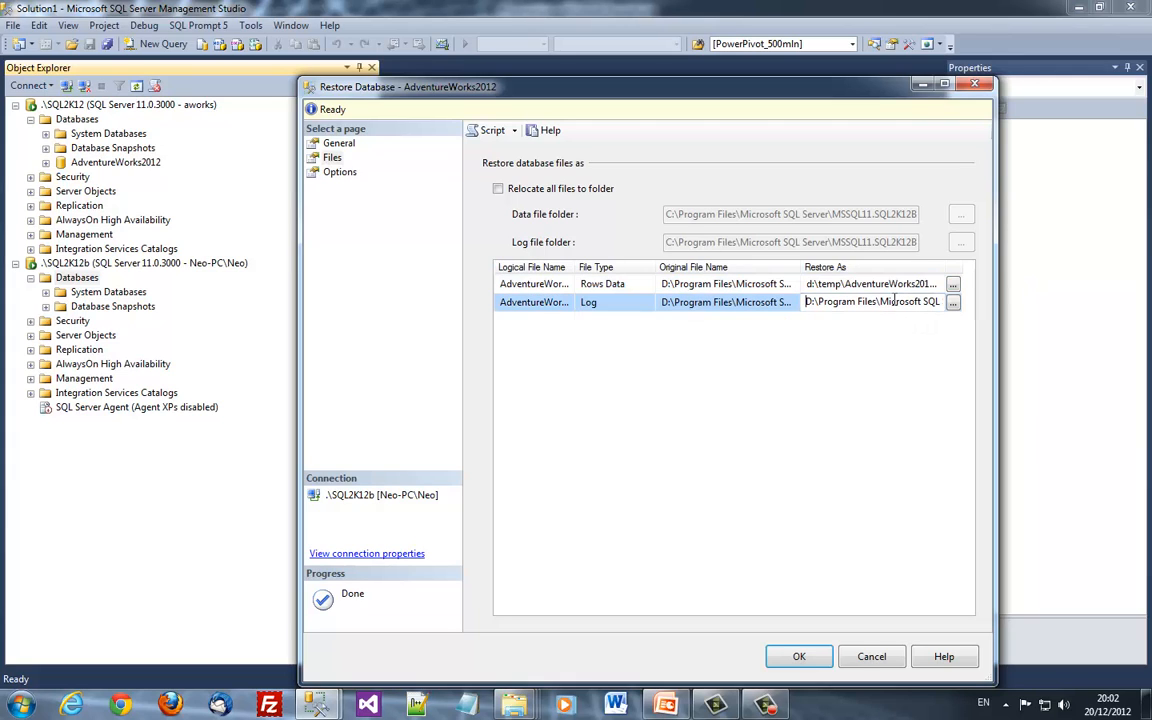
text(d:	emp)
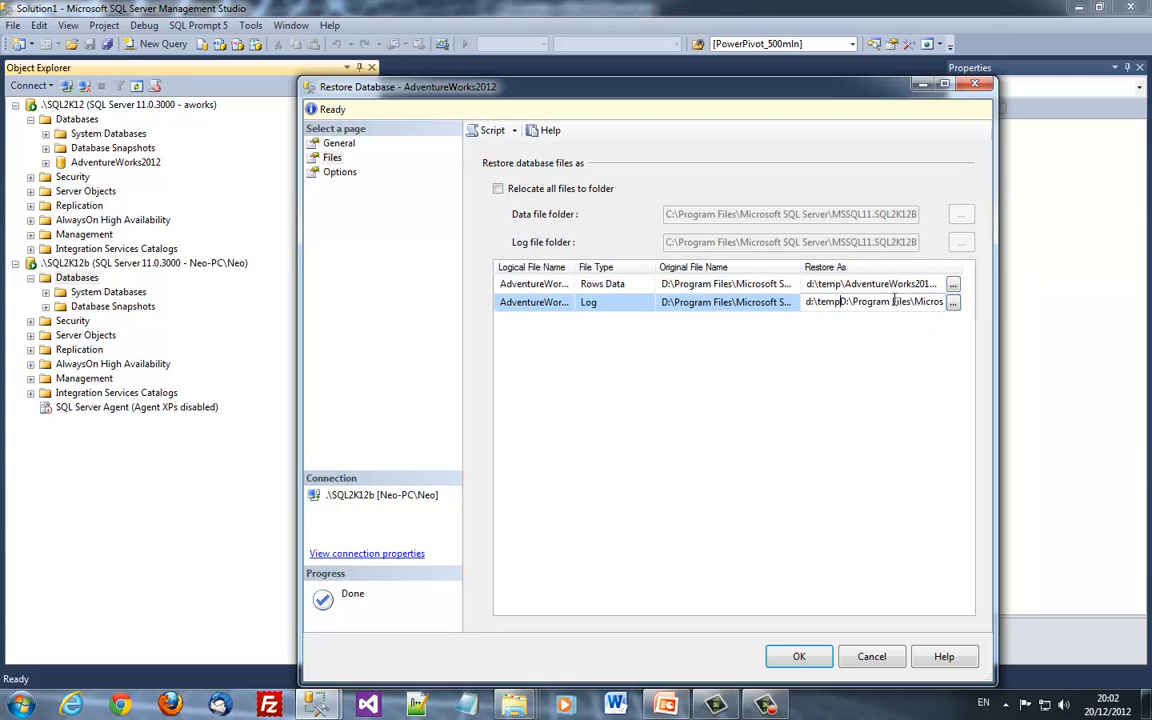
key(Delete)
key(Delete)
key(Delete)
key(Delete)
key(Delete)
key(Delete)
key(Delete)
key(Delete)
key(Delete)
key(Delete)
key(Delete)
key(Delete)
key(Delete)
key(Delete)
key(Delete)
key(Delete)
key(Delete)
key(Delete)
key(Delete)
key(Delete)
key(Delete)
key(Delete)
key(Delete)
key(Delete)
key(Delete)
key(Delete)
key(Delete)
key(Delete)
key(Delete)
key(Delete)
key(Delete)
key(Delete)
key(Delete)
key(Delete)
key(Delete)
click(891, 301)
click(808, 283)
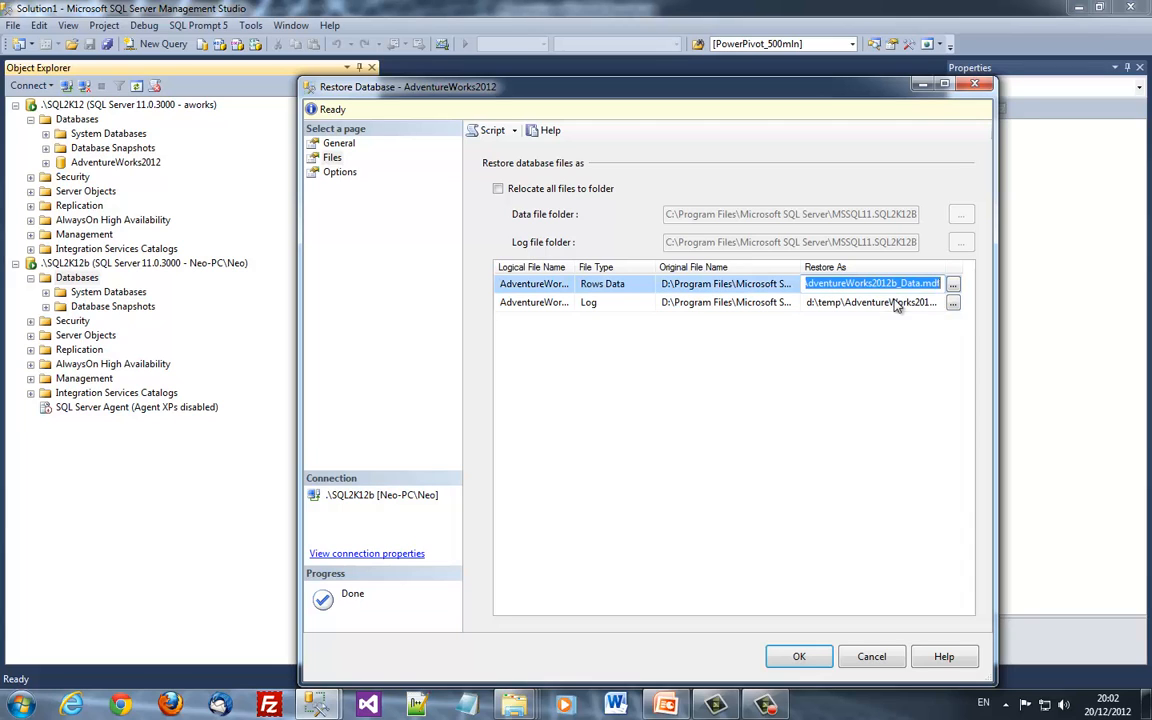
click(339, 145)
click(799, 656)
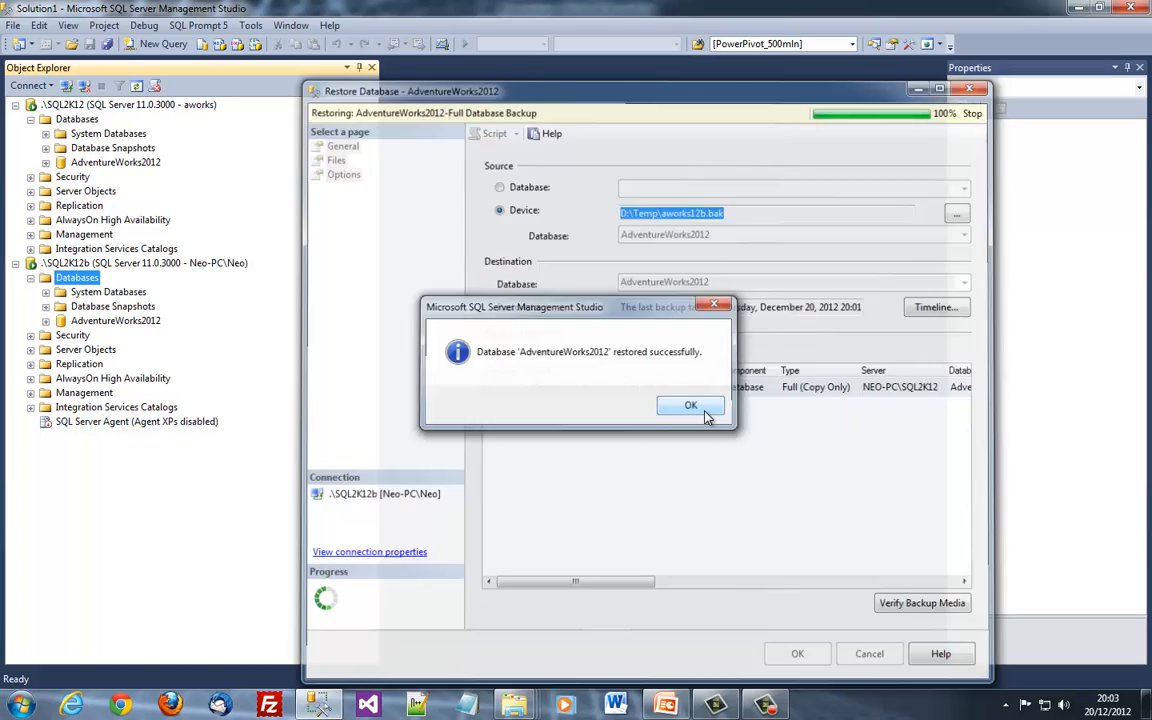
Disconnect the original SQL2K12 server and find the aworks user in the restored AdventureWorks2012
click(705, 413)
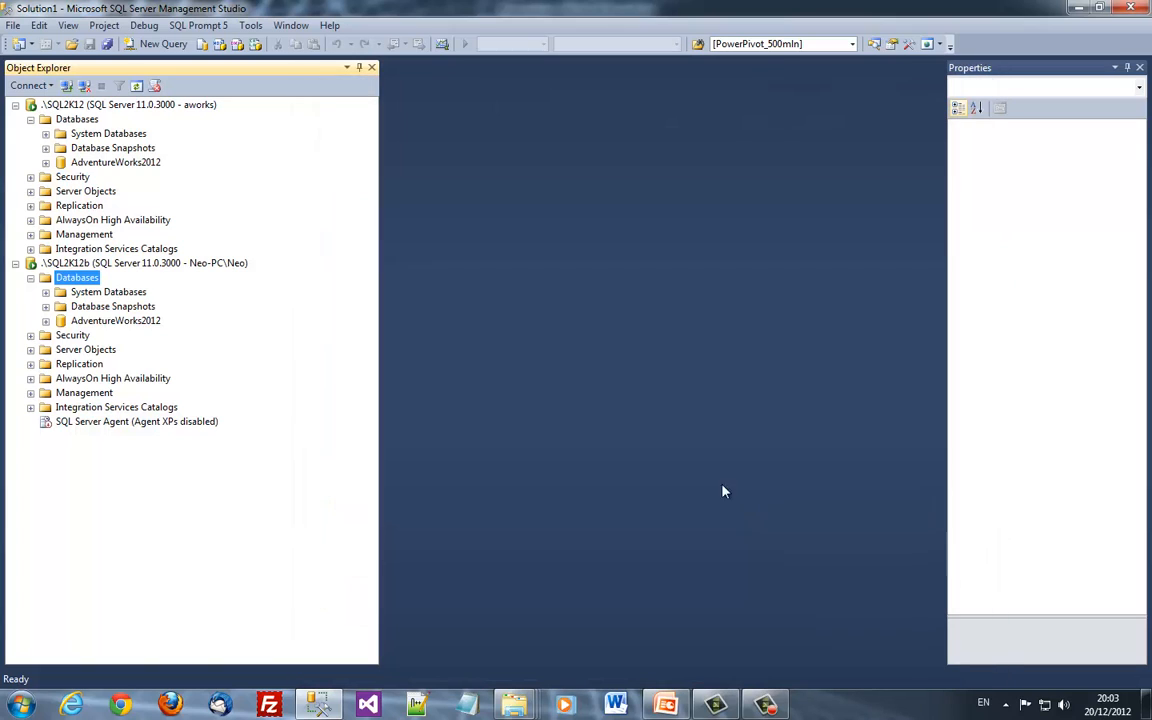
click(117, 107)
click(85, 87)
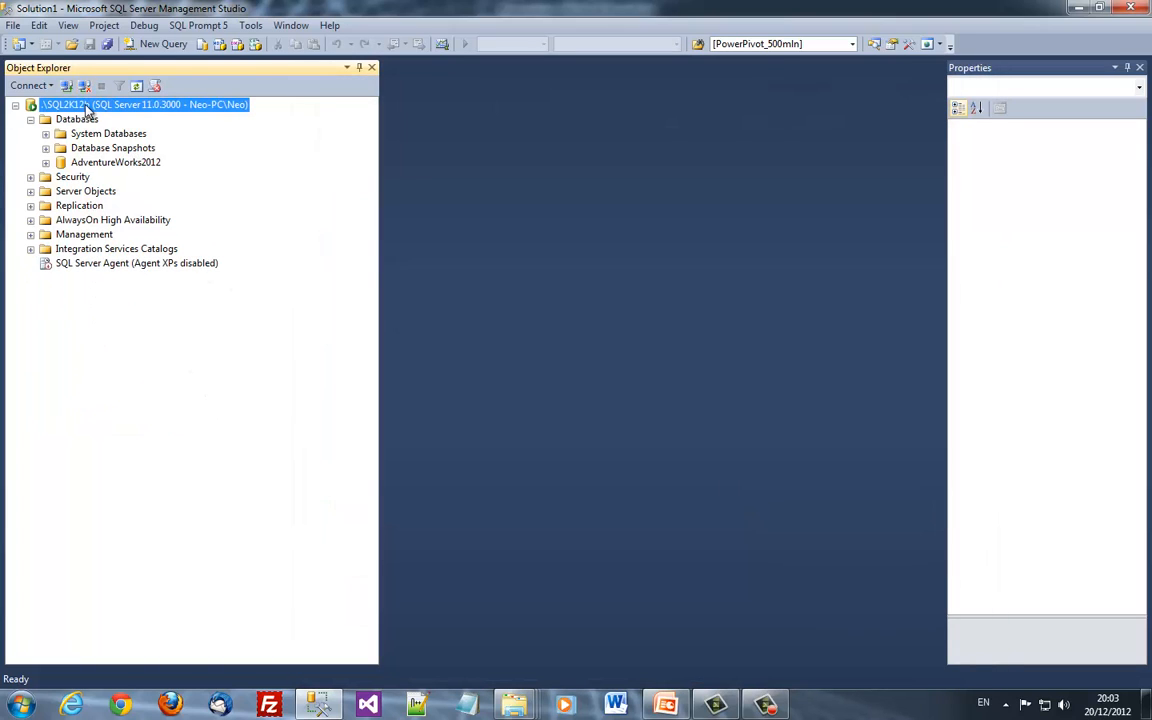
double_click(93, 162)
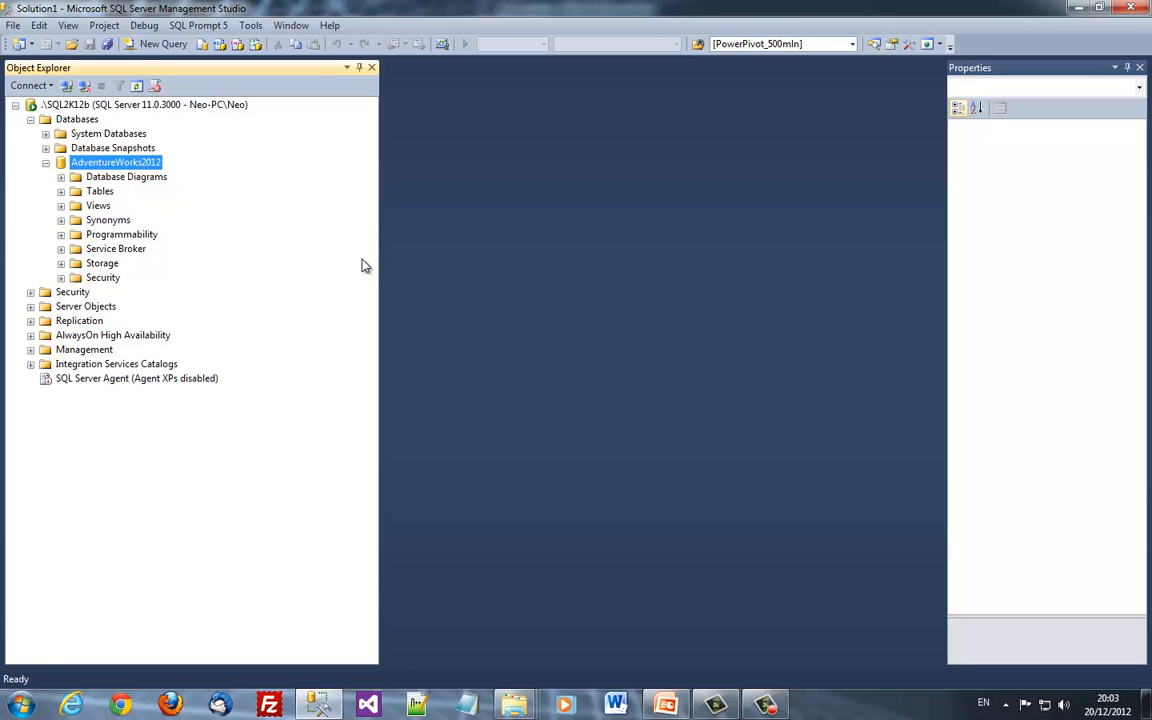
key(Down)
key(Down)
key(Down)
key(Down)
key(Down)
key(Down)
key(Down)
key(Down)
key(Right)
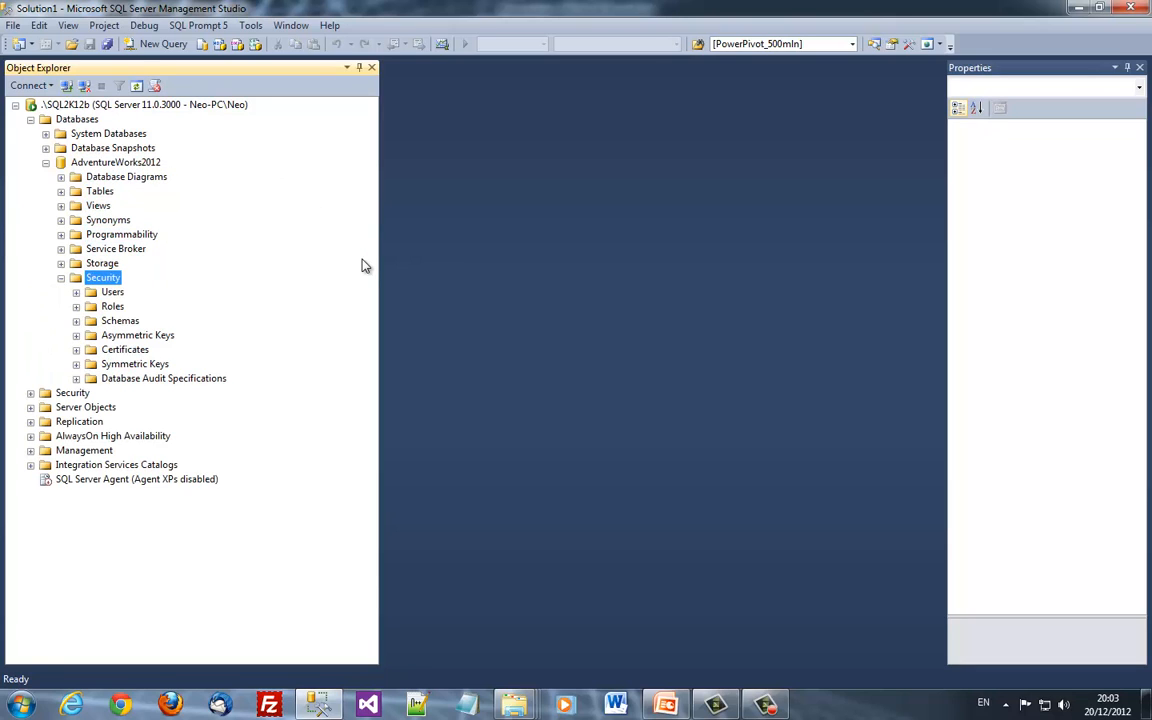
key(Down)
key(Right)
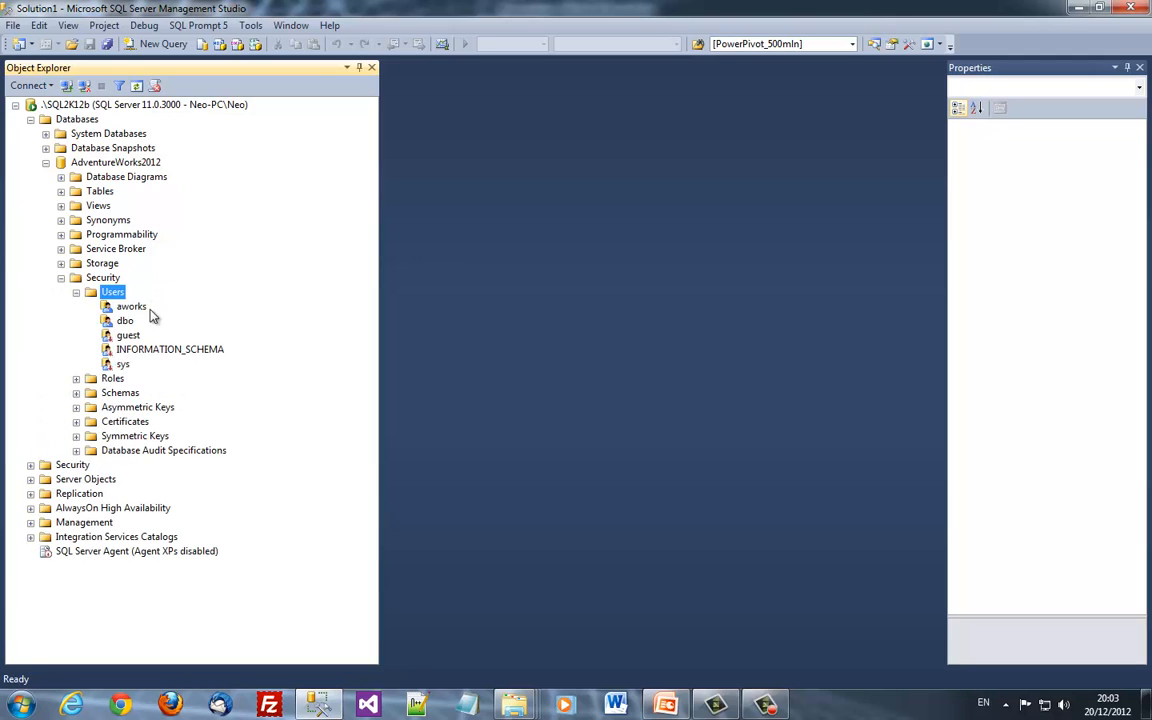
key(Down)
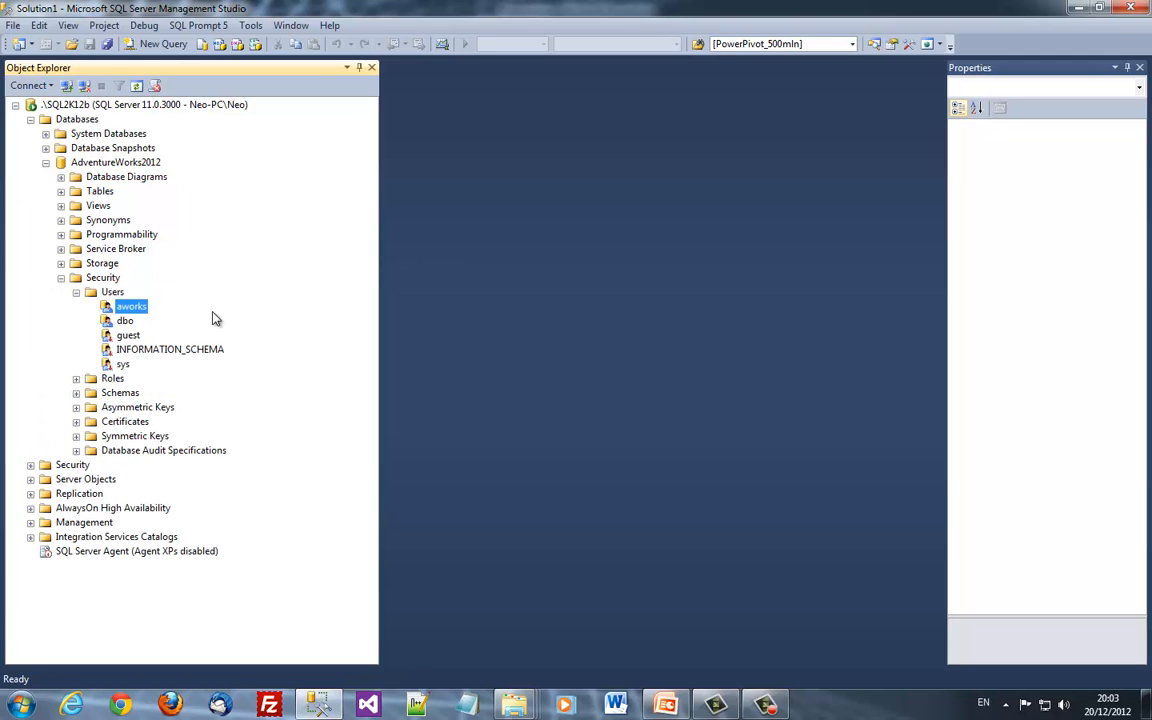
Confirm the server Logins list has no aworks login, then disconnect Object Explorer
double_click(74, 466)
double_click(85, 479)
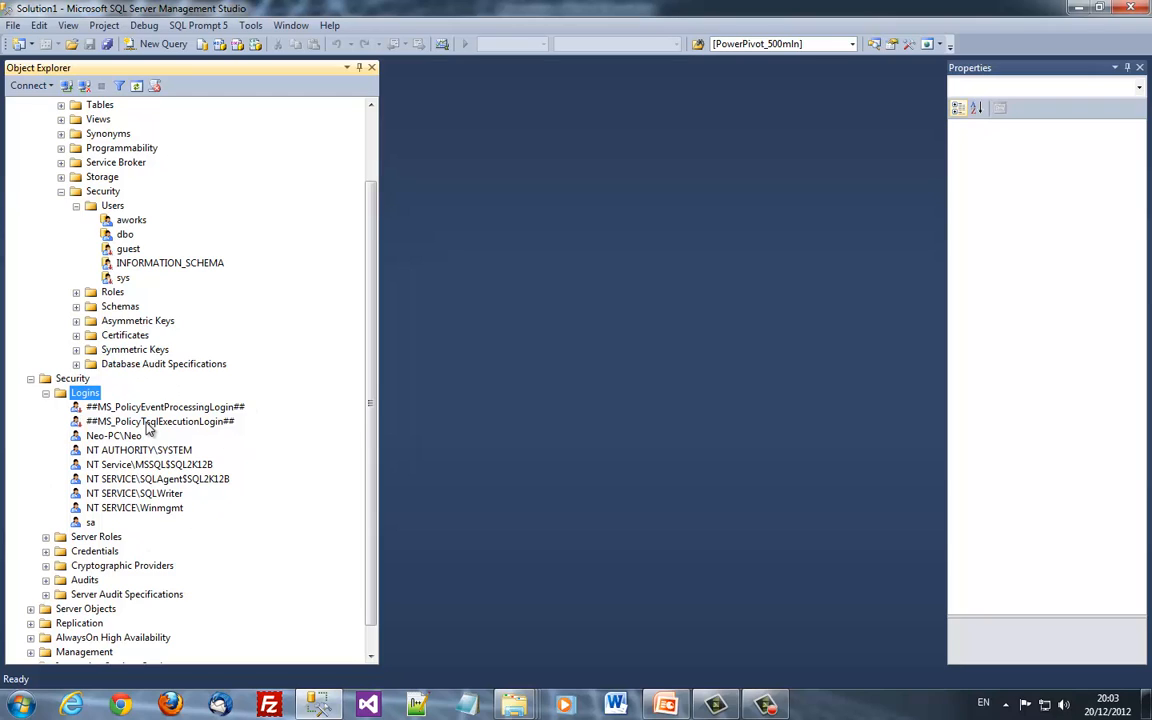
click(84, 86)
Try connecting to .\SQL2K12B as aworks with SQL Server Authentication, dismissing the 18456 login error
click(30, 86)
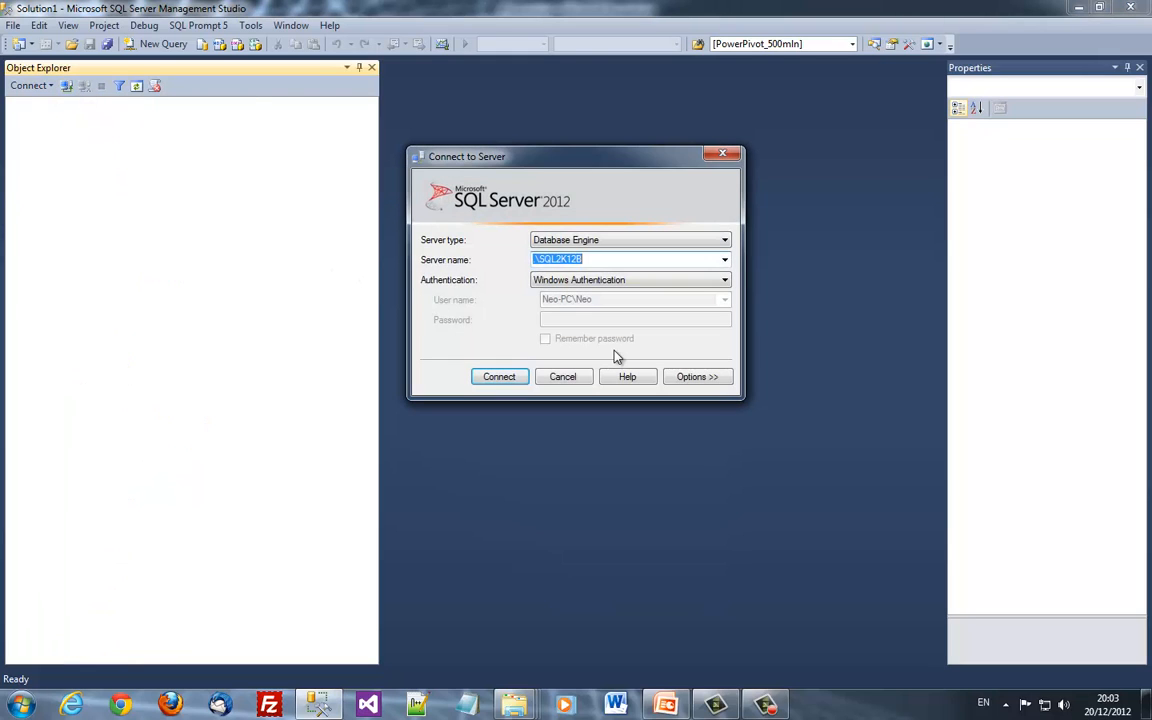
key(Tab)
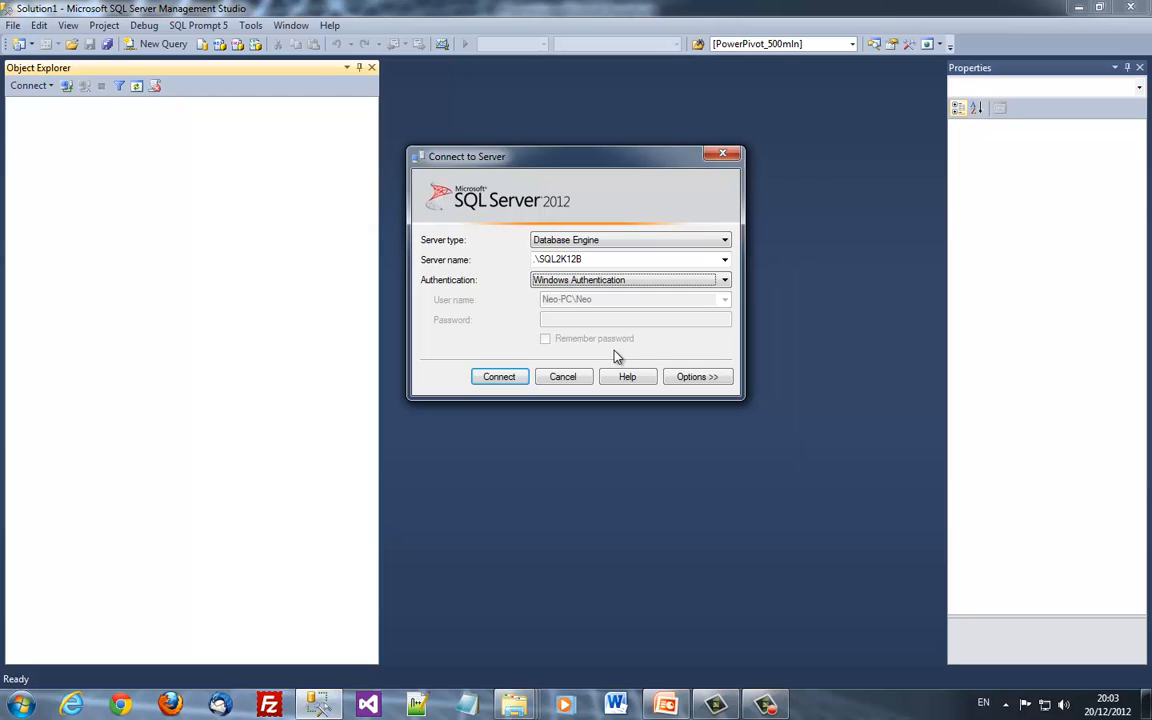
key(Down)
key(Tab)
text(a)
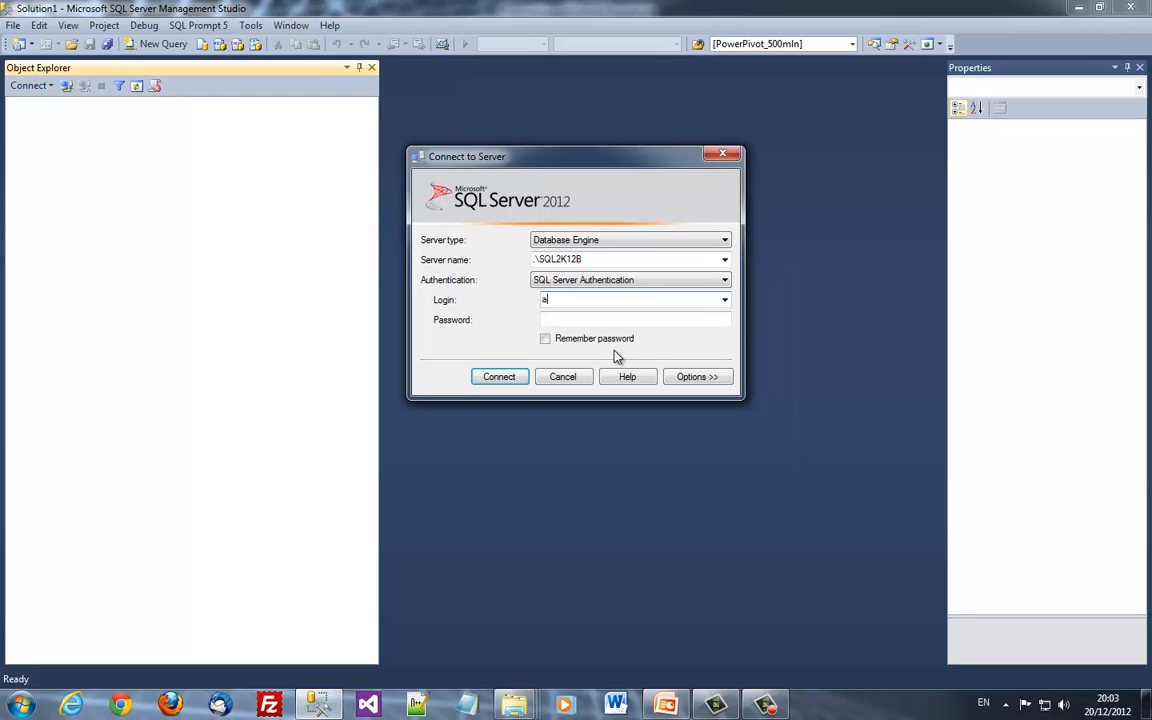
text(works)
key(Tab)
text(*****)
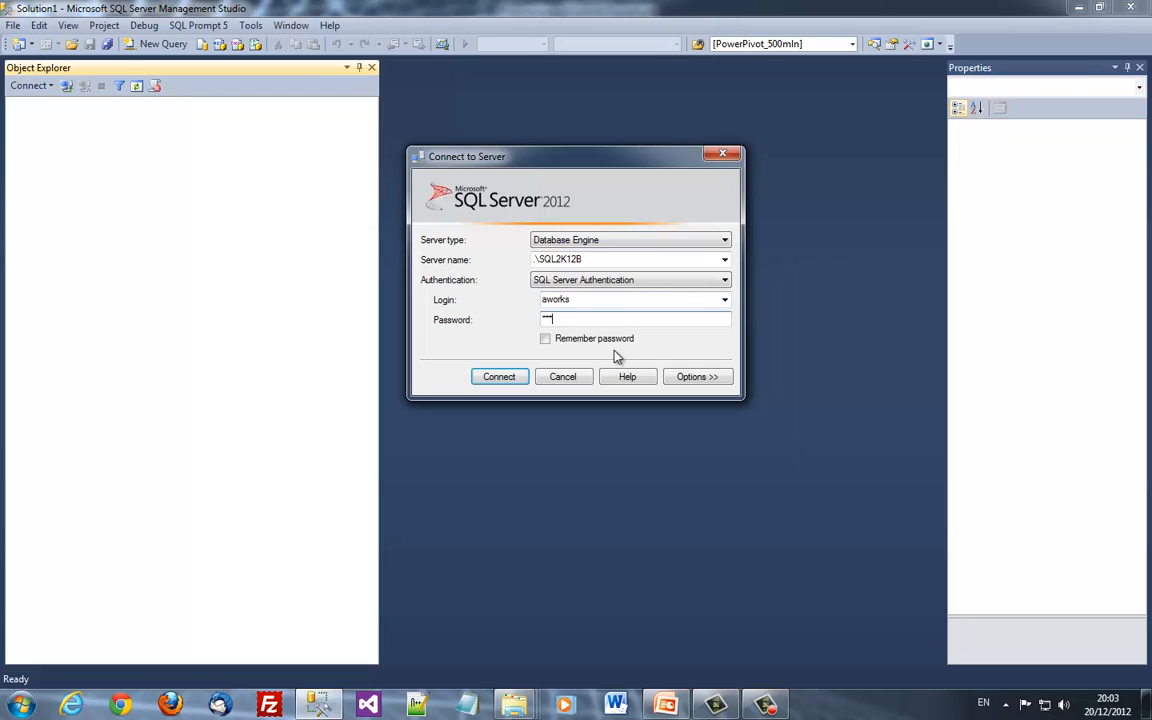
key(Return)
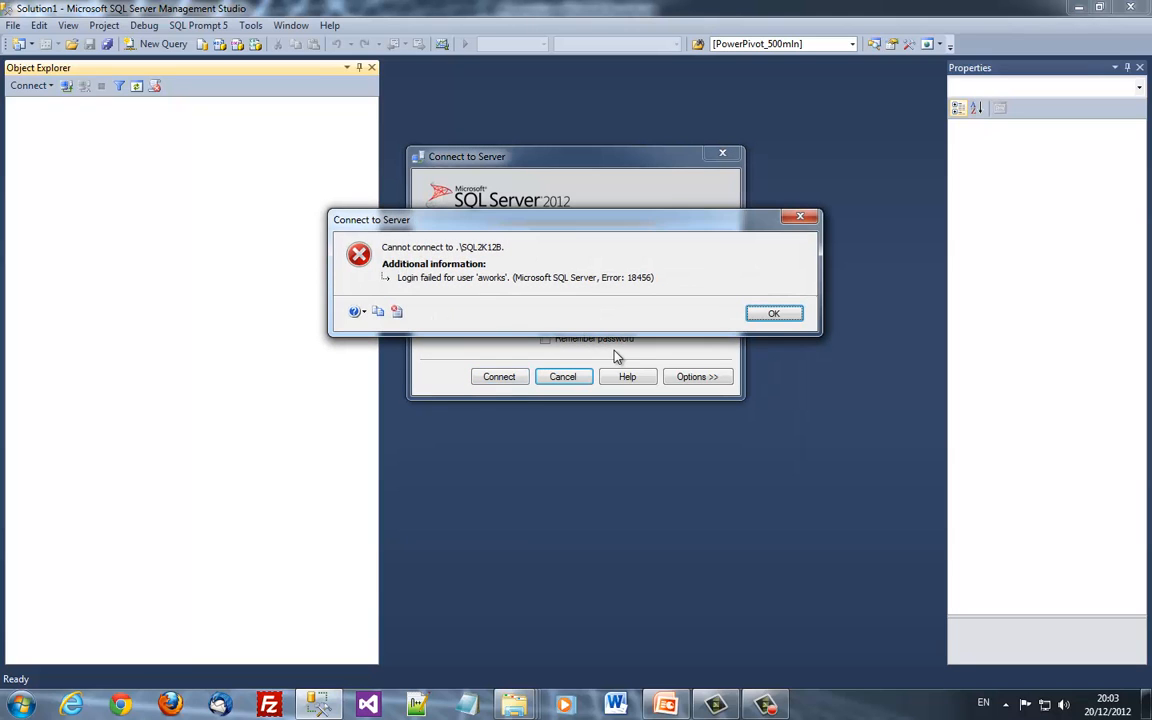
key(Return)
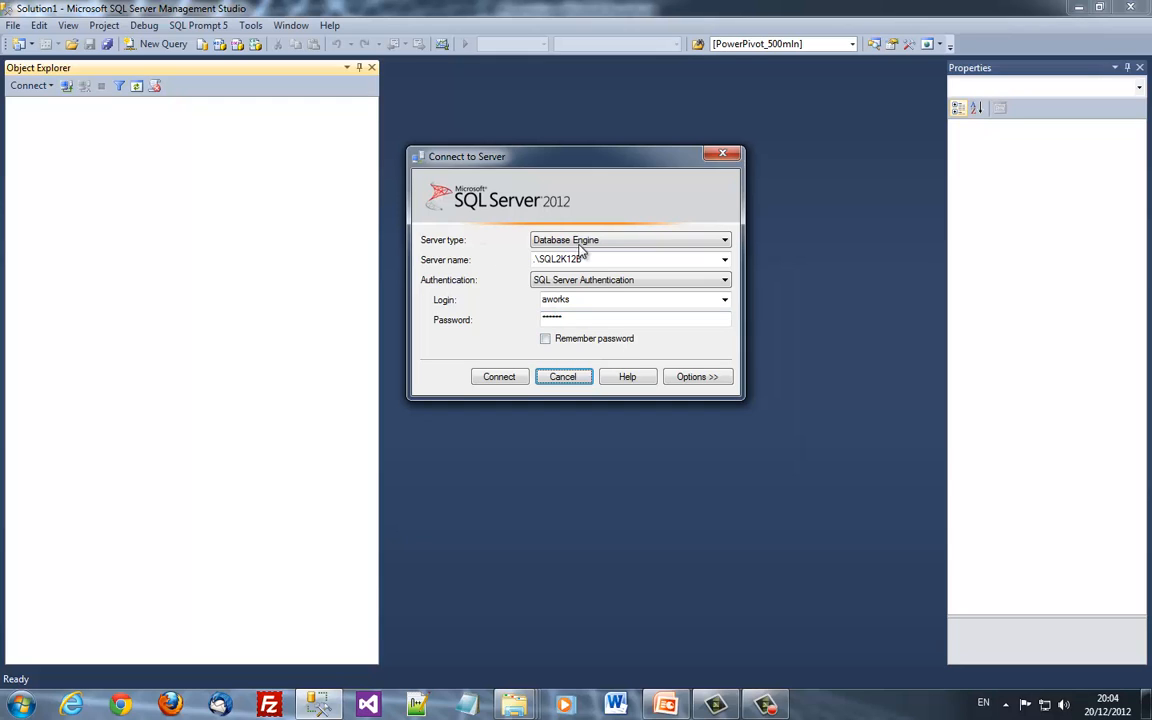
Connect to .\SQL2K12B with Windows Authentication and expand Databases to AdventureWorks2012
click(585, 280)
click(591, 291)
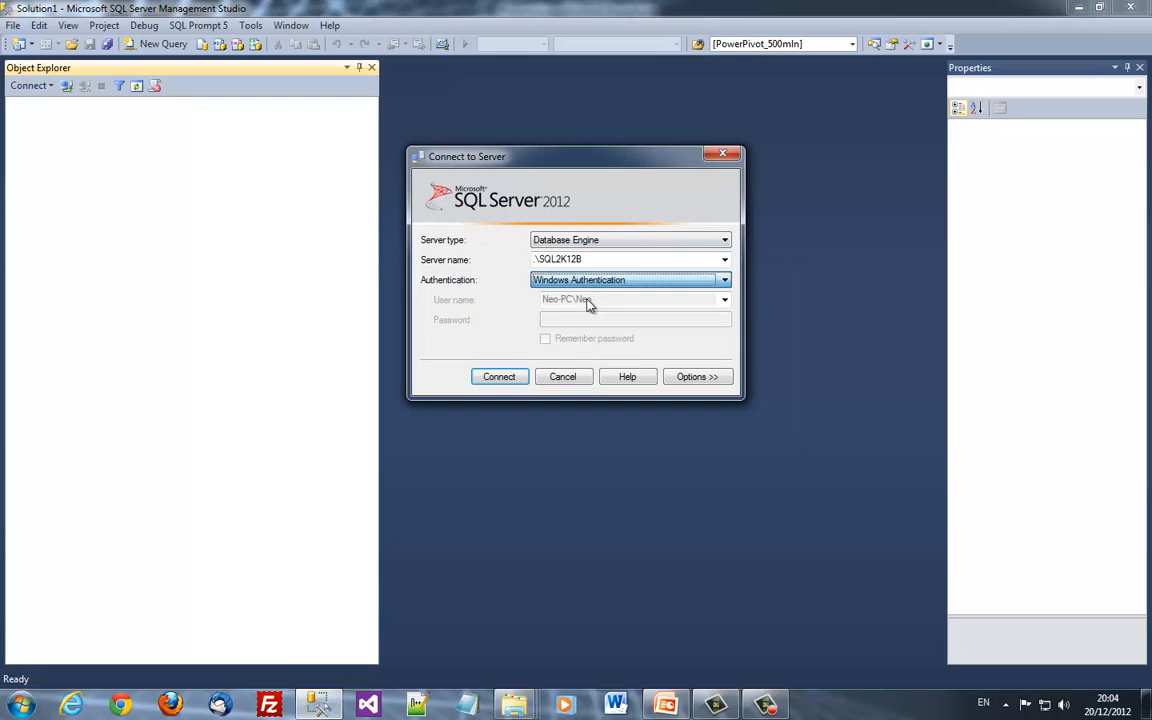
click(491, 378)
key(Down)
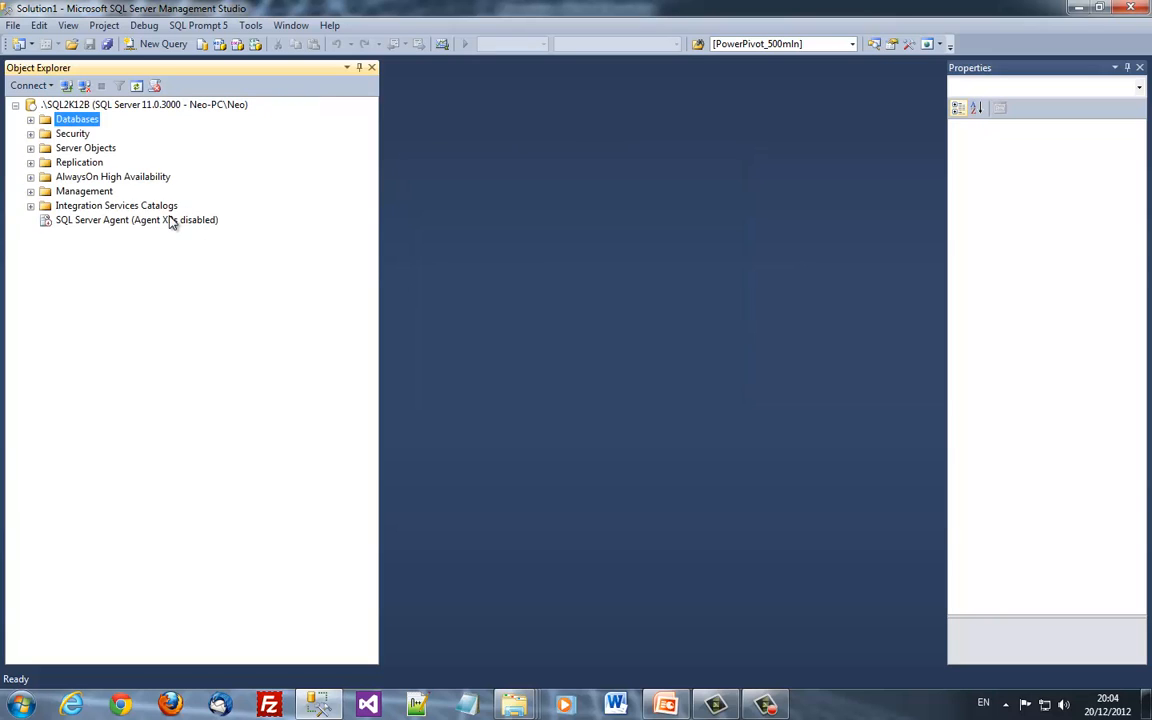
key(Right)
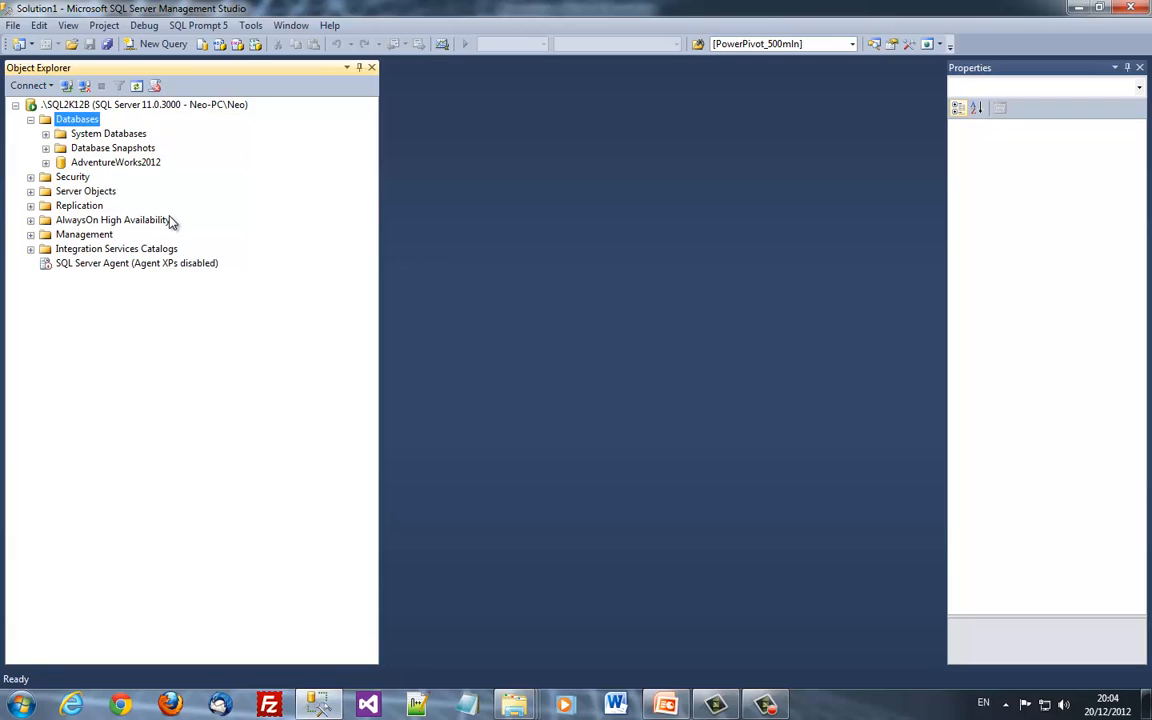
key(Down)
key(Down)
key(Down)
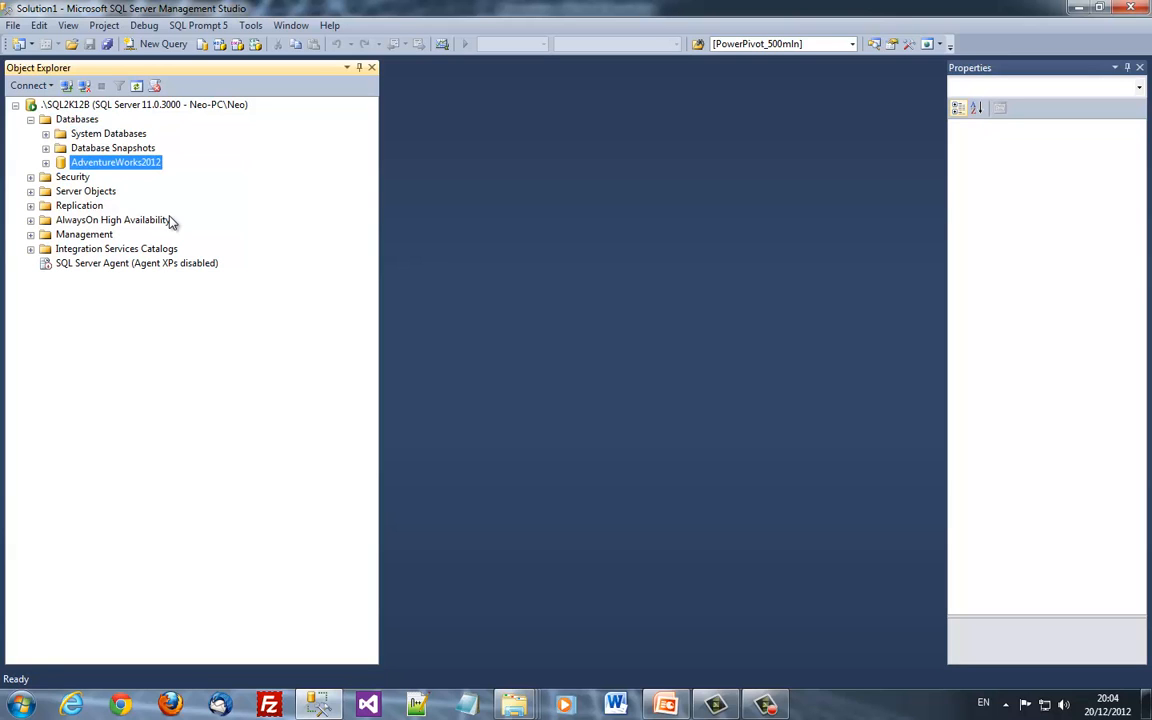
Delete AdventureWorks2012 from .\SQL2K12B, closing existing connections
key(Delete)
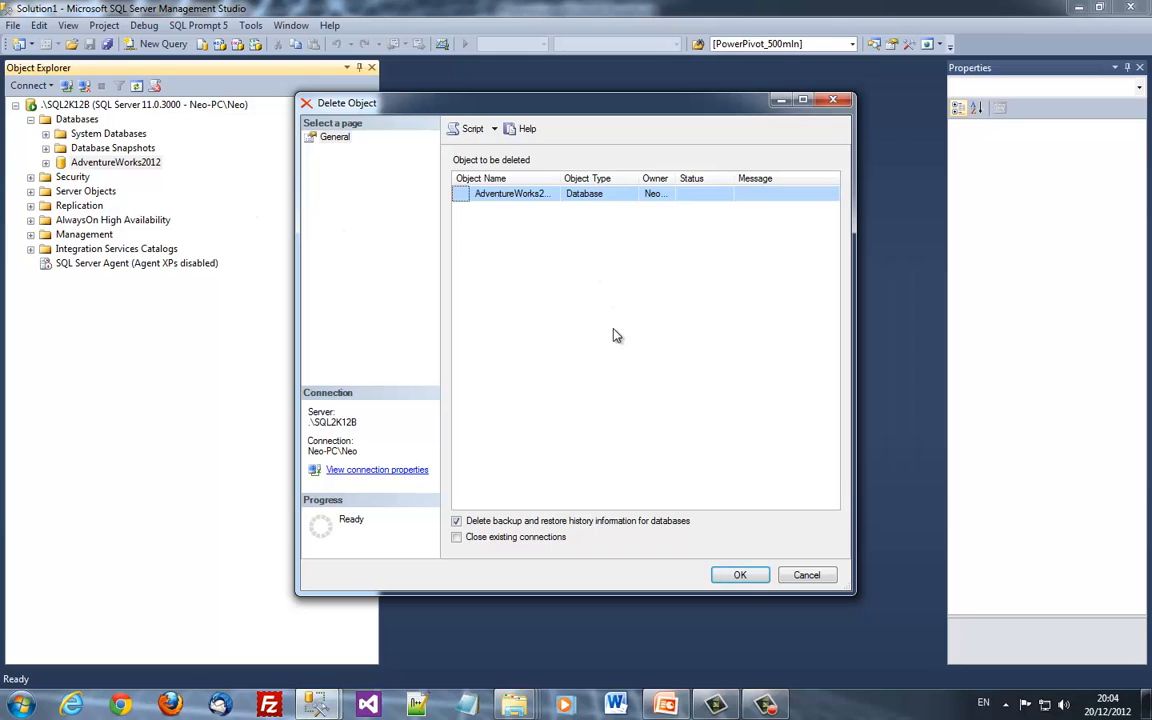
click(493, 537)
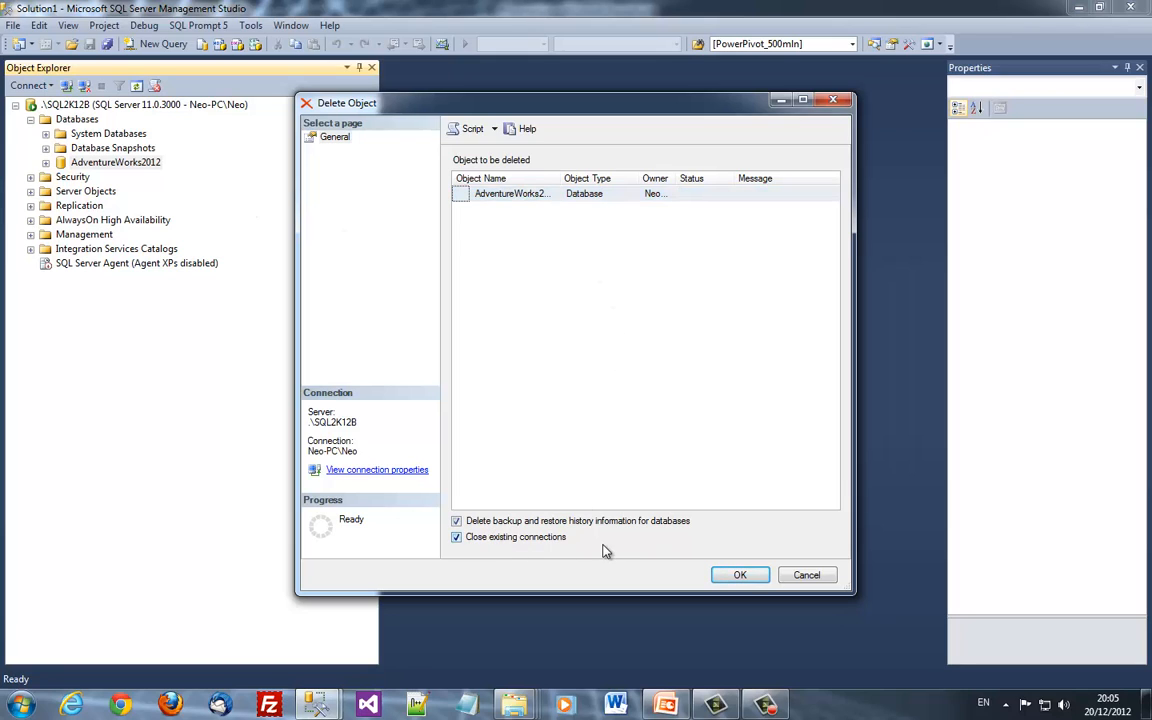
click(737, 577)
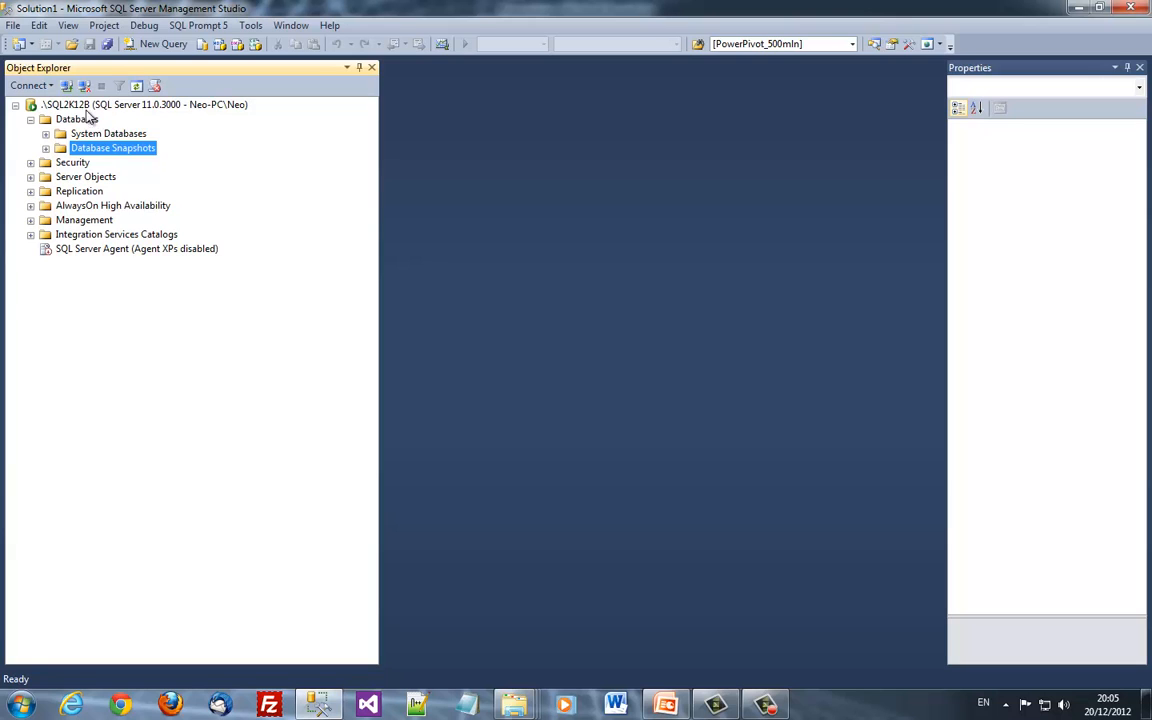
Switch Object Explorer to the .\SQL2K12 database engine and expand its Databases folder
click(85, 104)
click(84, 85)
click(57, 86)
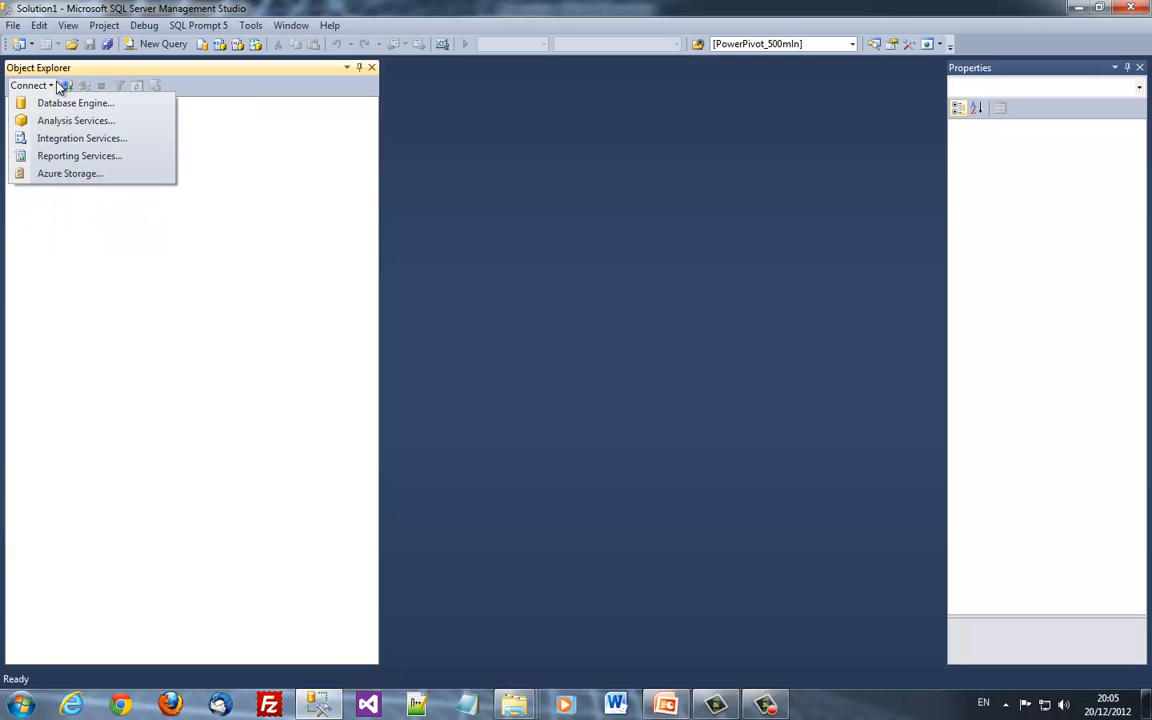
click(66, 86)
click(619, 262)
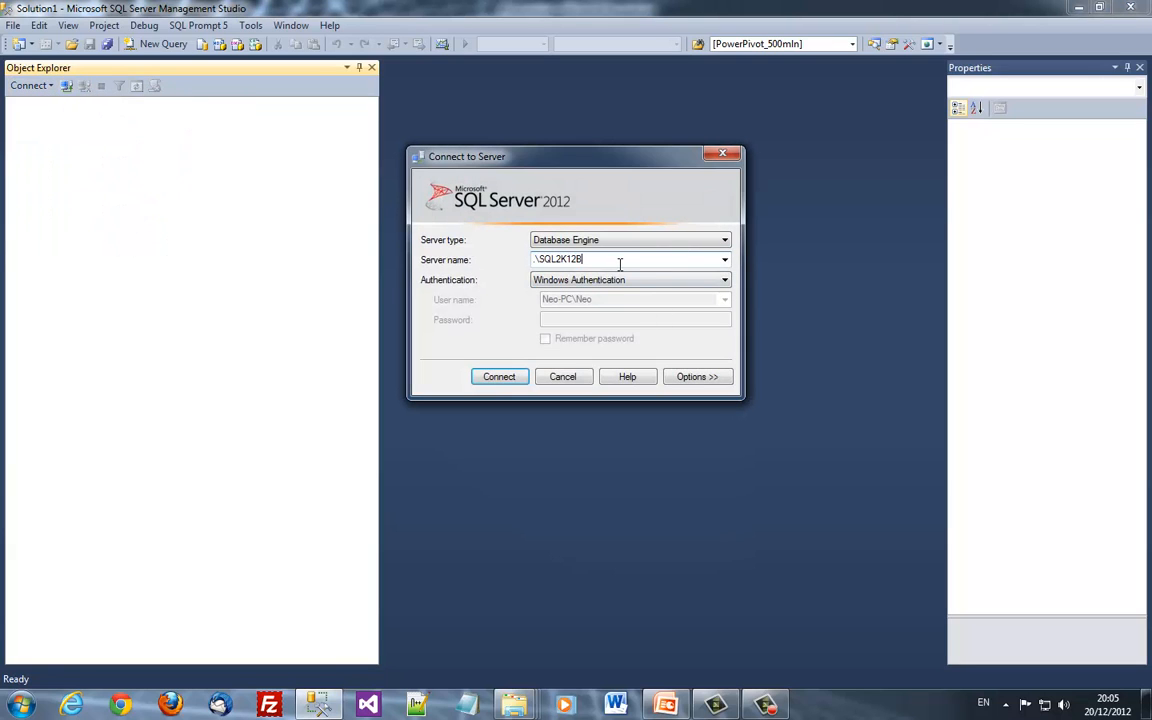
key(BackSpace)
click(500, 377)
double_click(74, 120)
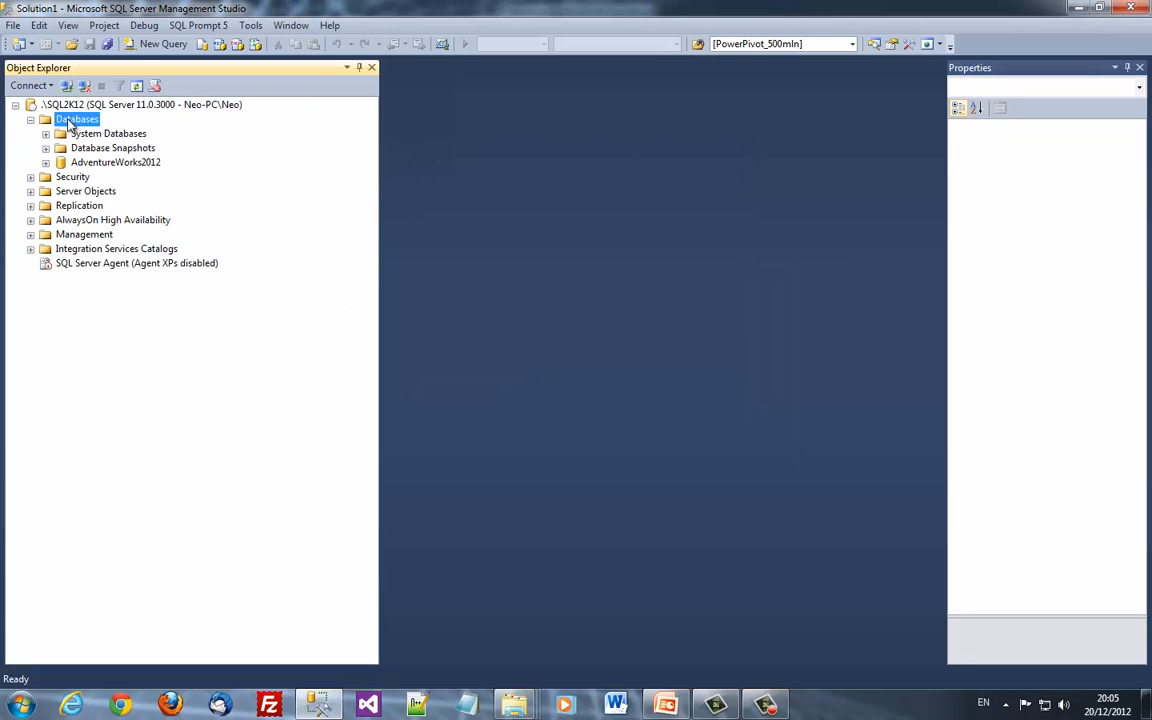
Verify Enable Contained Databases is True in .\SQL2K12's advanced server properties and confirm
right_click(72, 103)
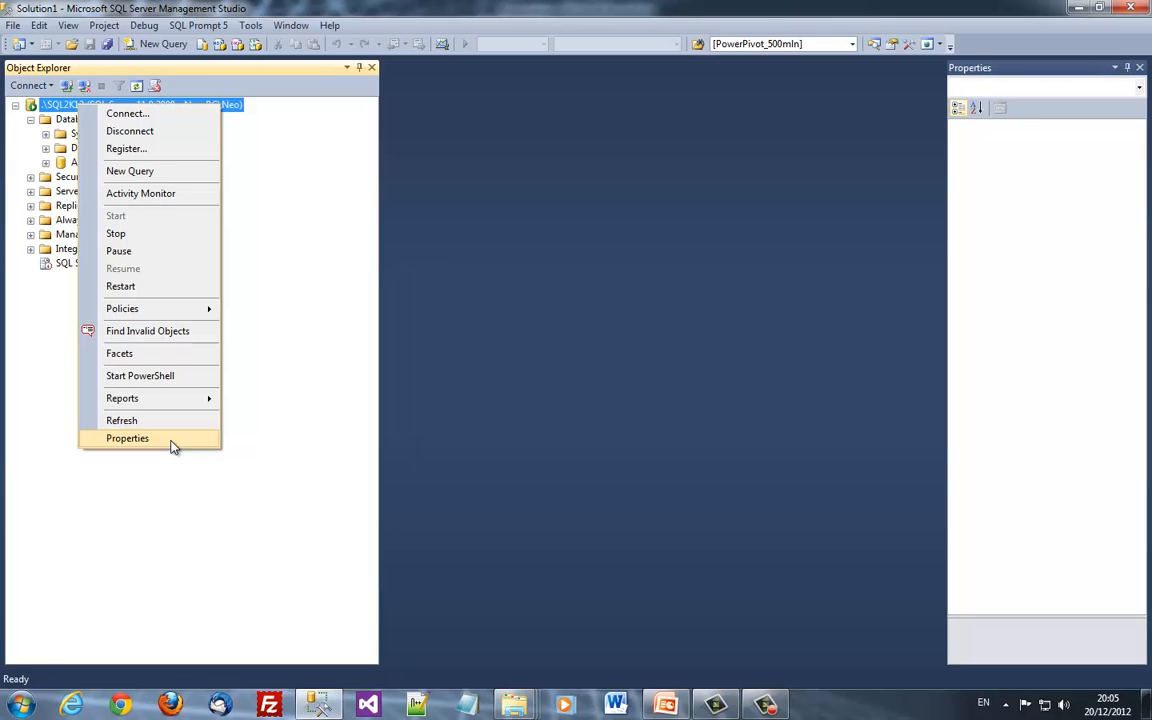
click(170, 441)
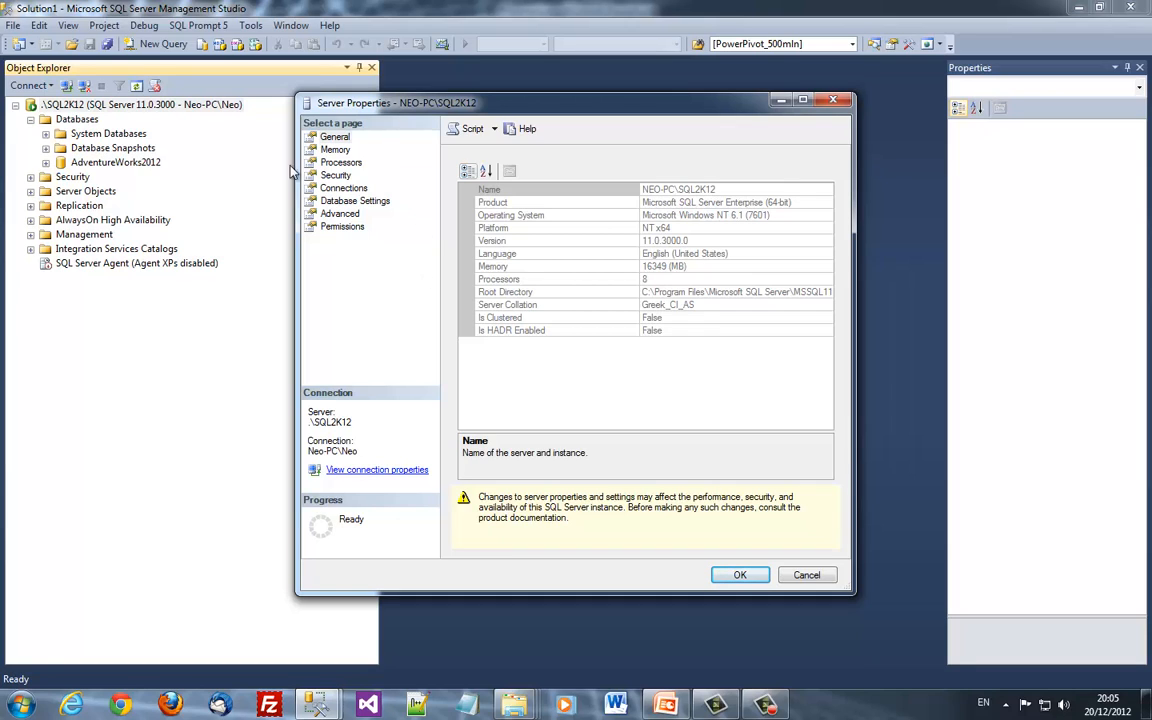
click(338, 213)
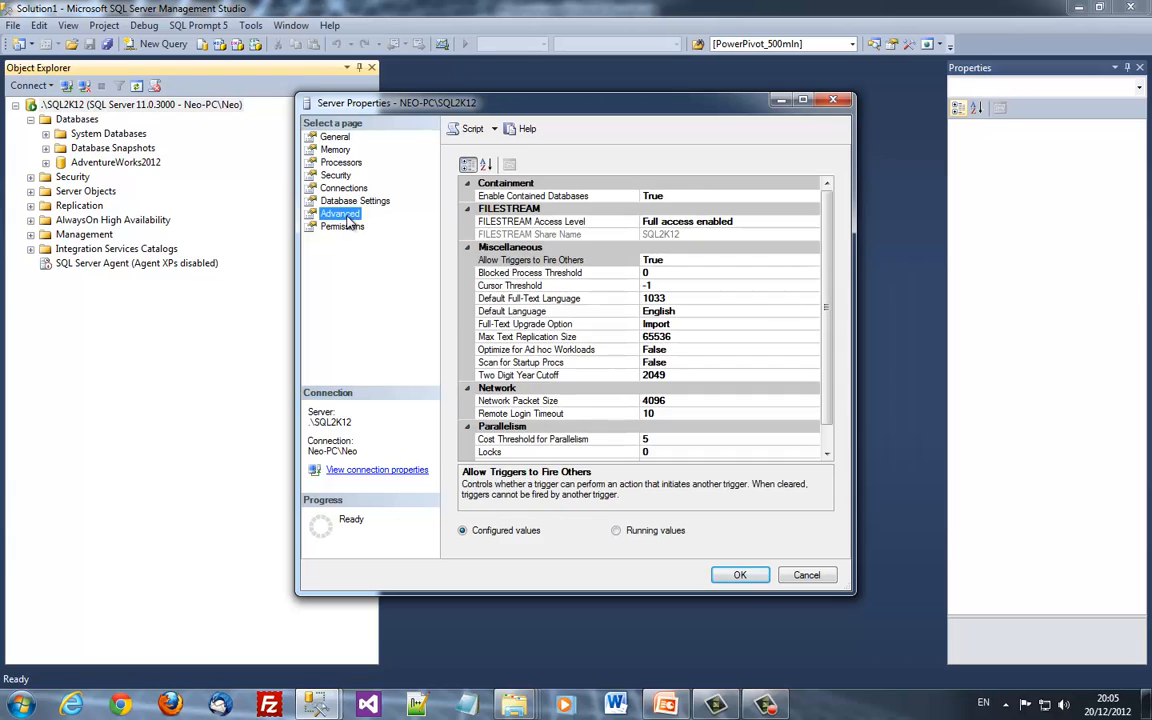
click(670, 196)
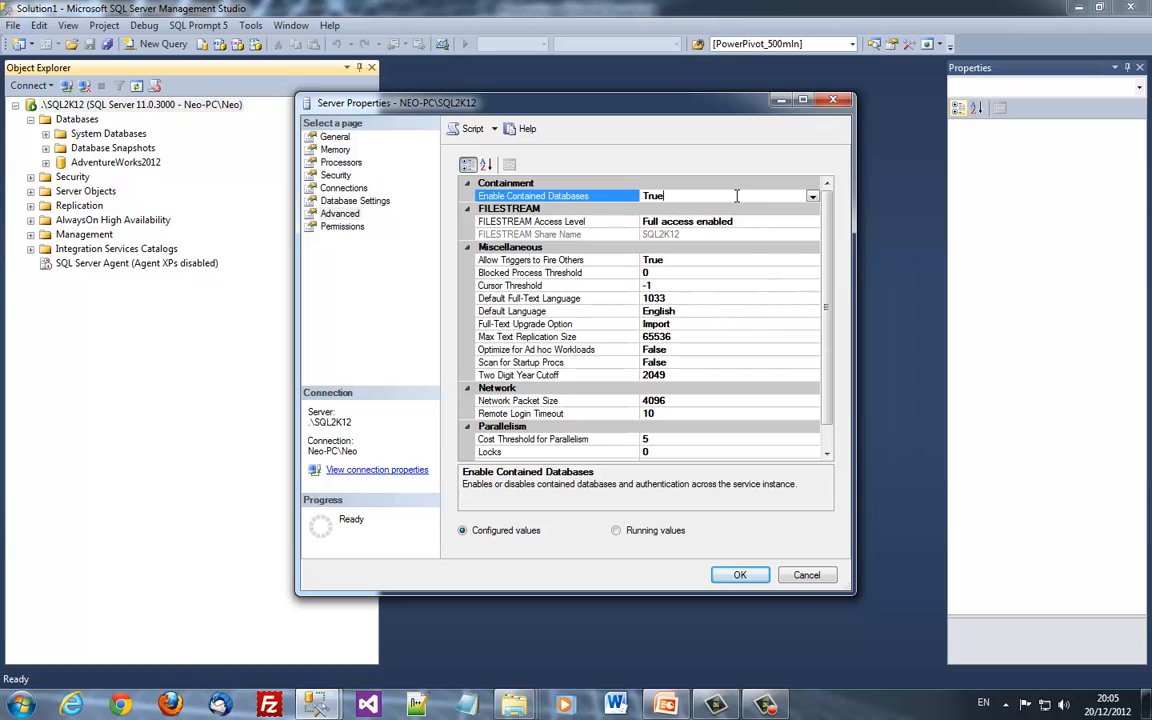
click(760, 576)
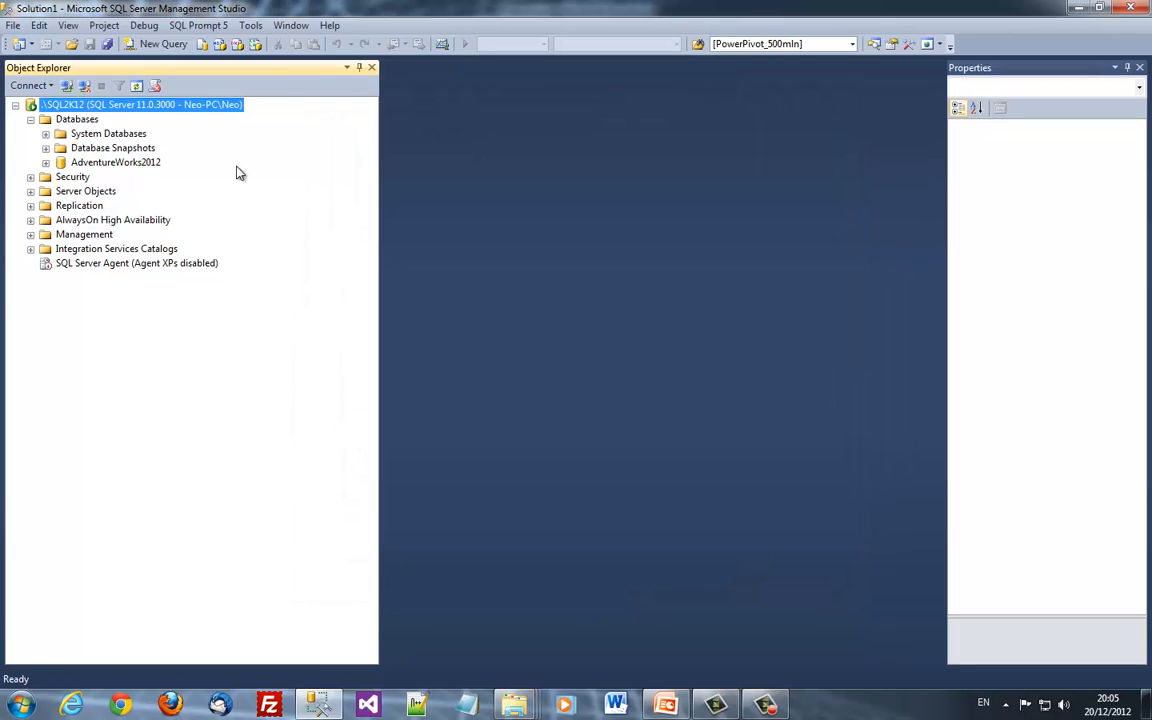
Try setting AdventureWorks2012's containment type to Partial; after lock error 5061, cancel the Database Properties dialog
right_click(106, 166)
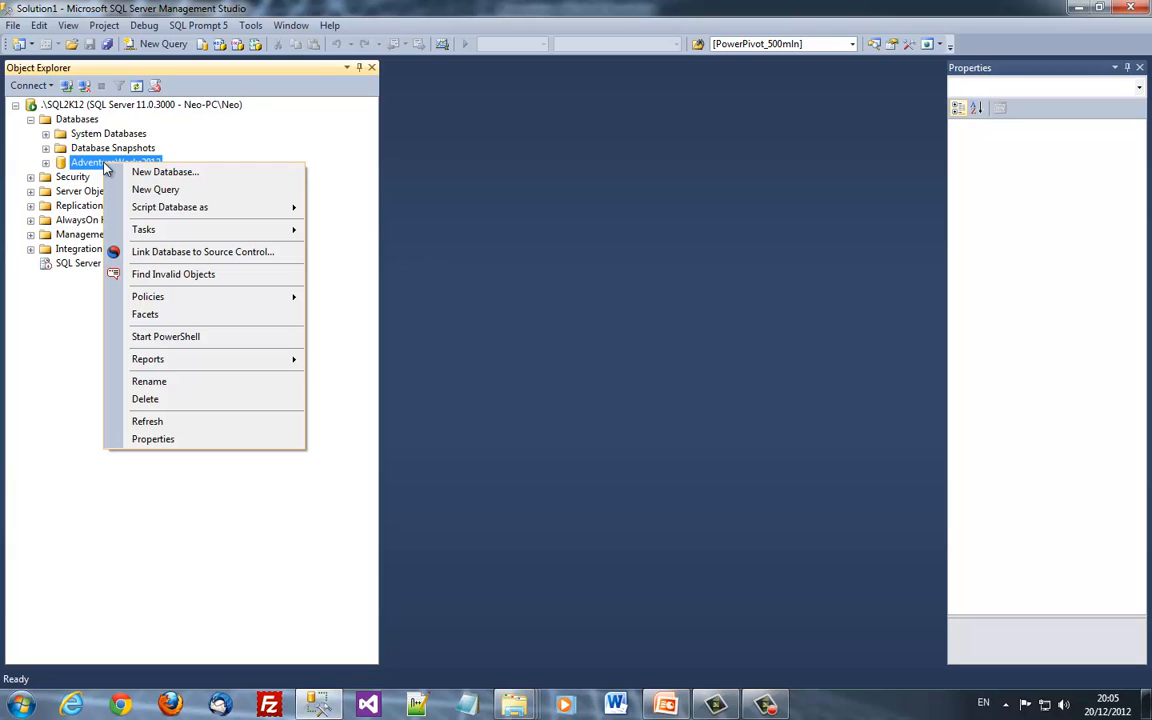
click(186, 440)
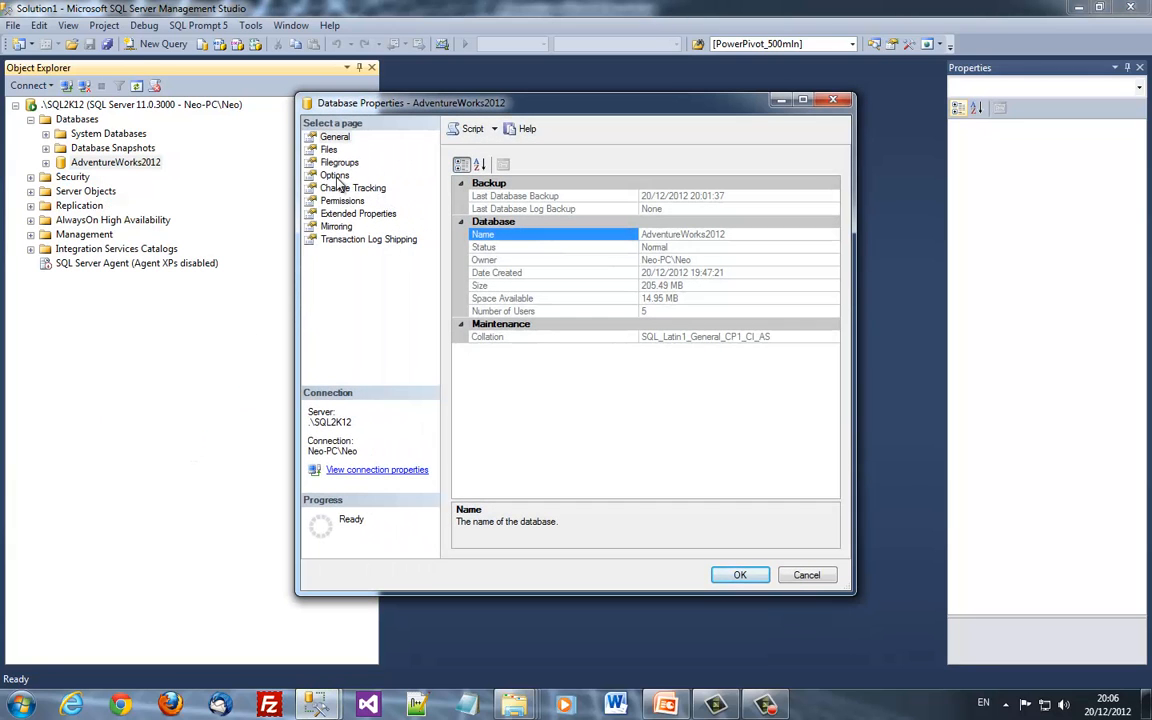
click(336, 177)
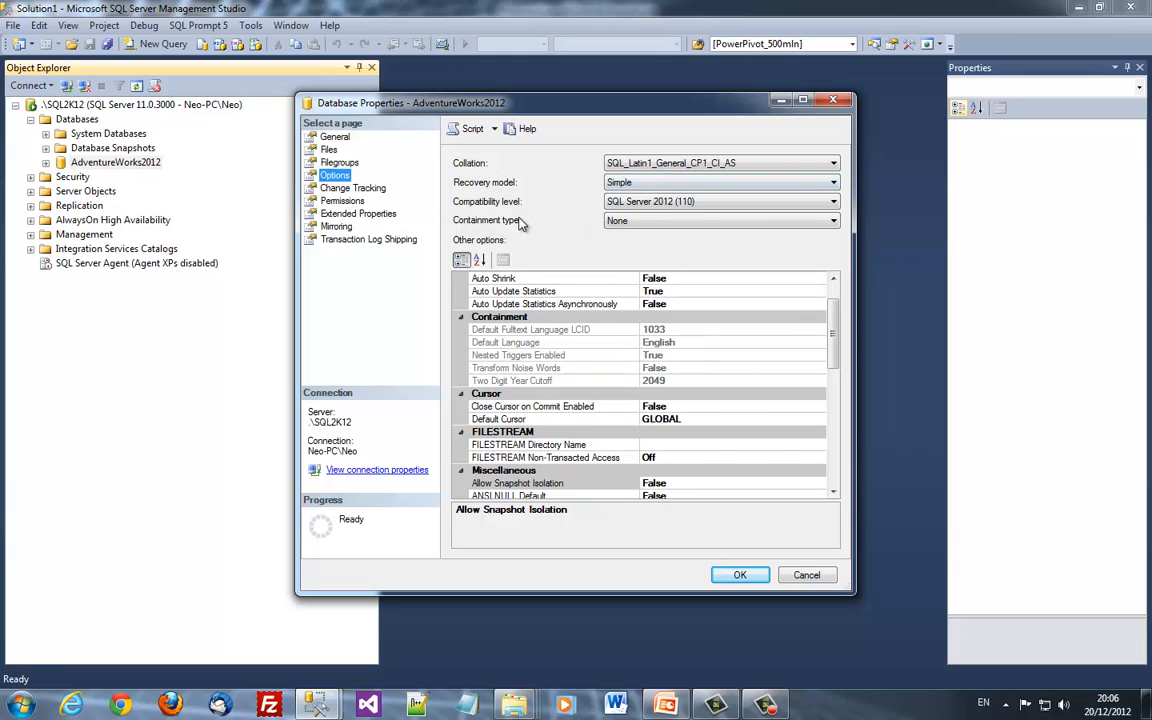
click(656, 222)
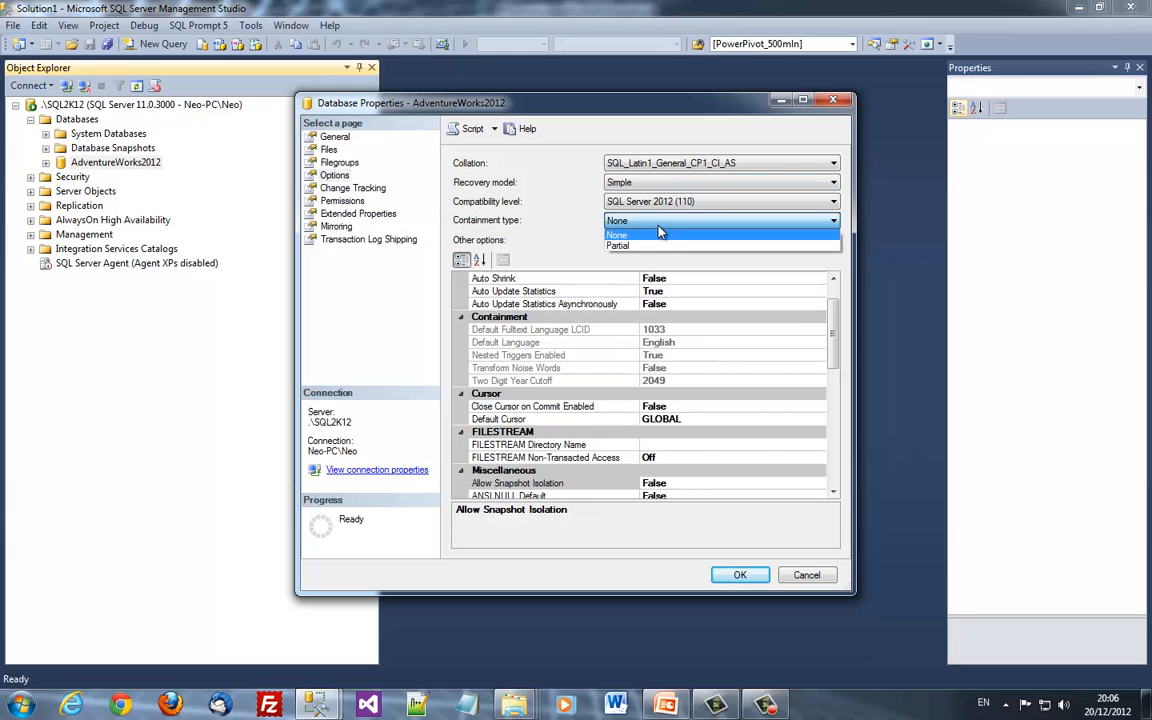
click(648, 246)
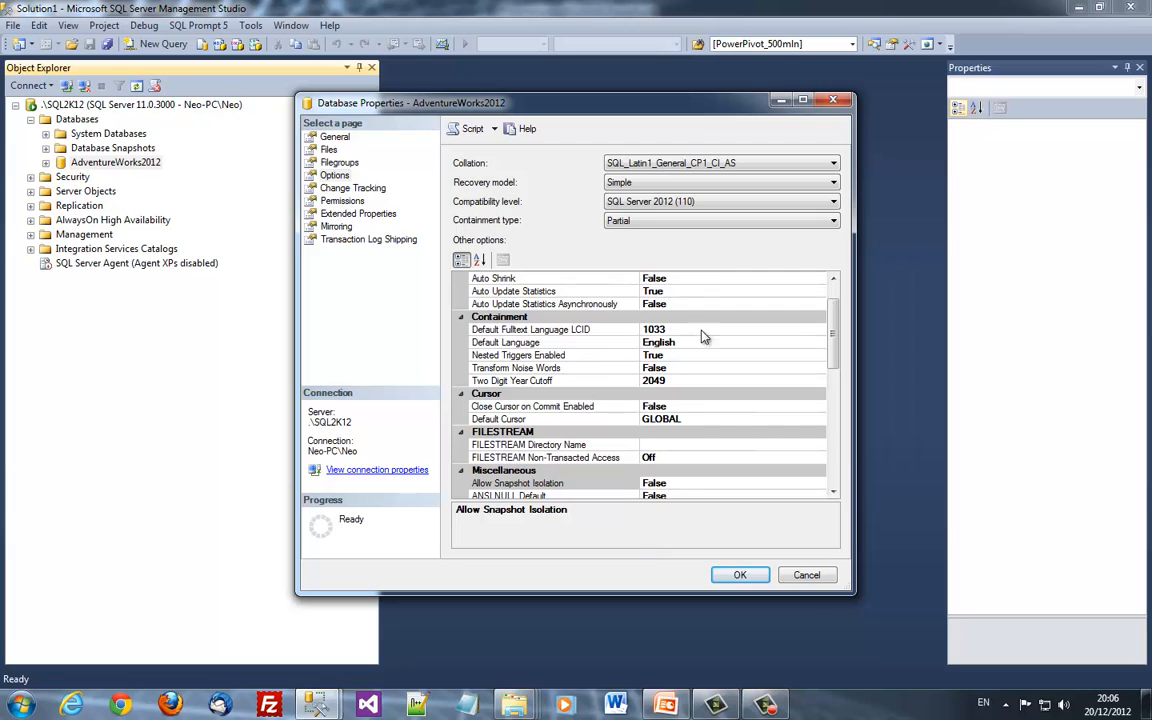
click(740, 576)
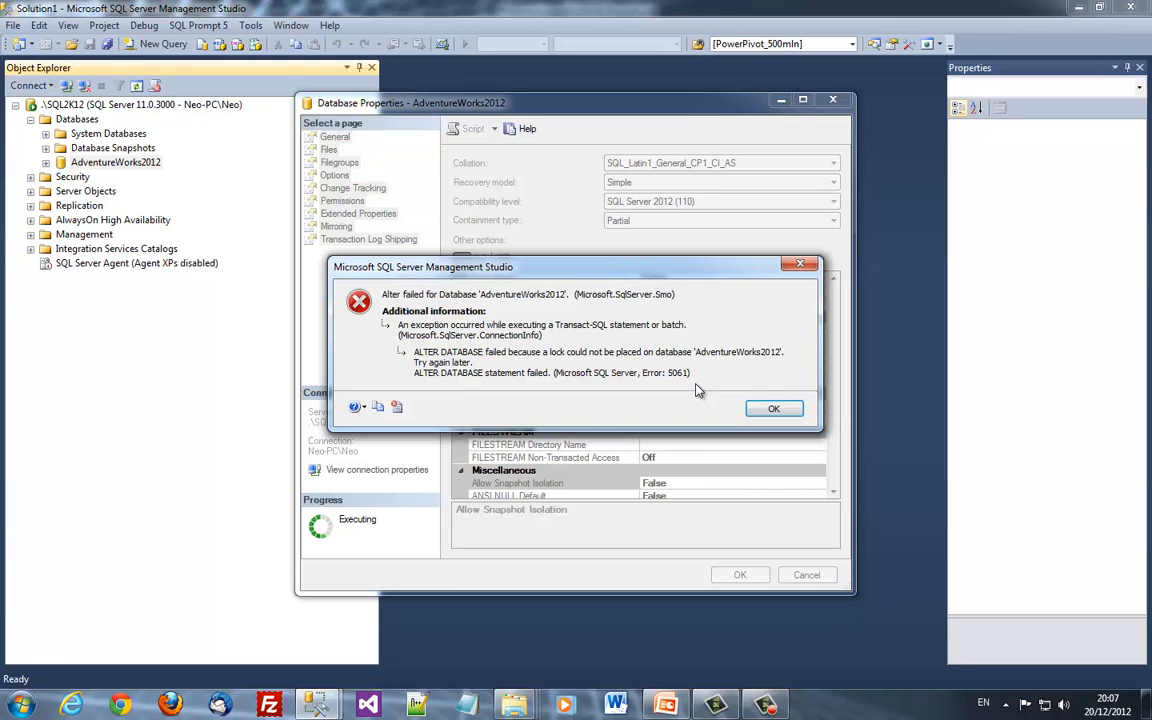
click(776, 410)
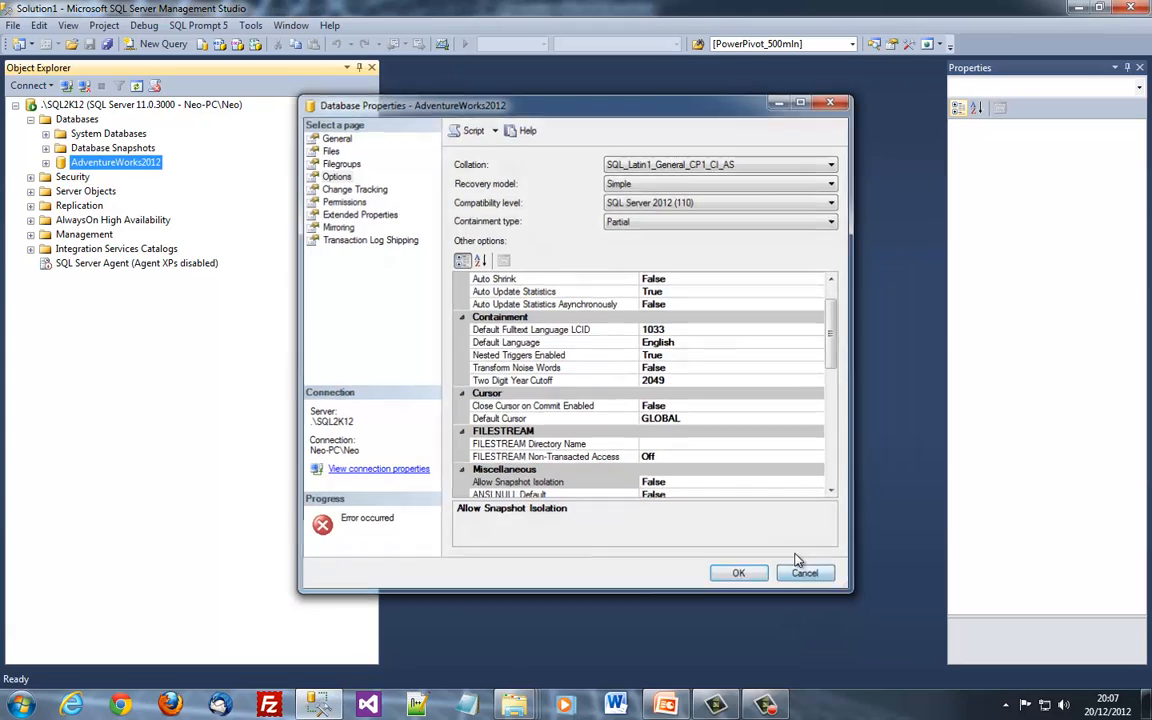
click(801, 570)
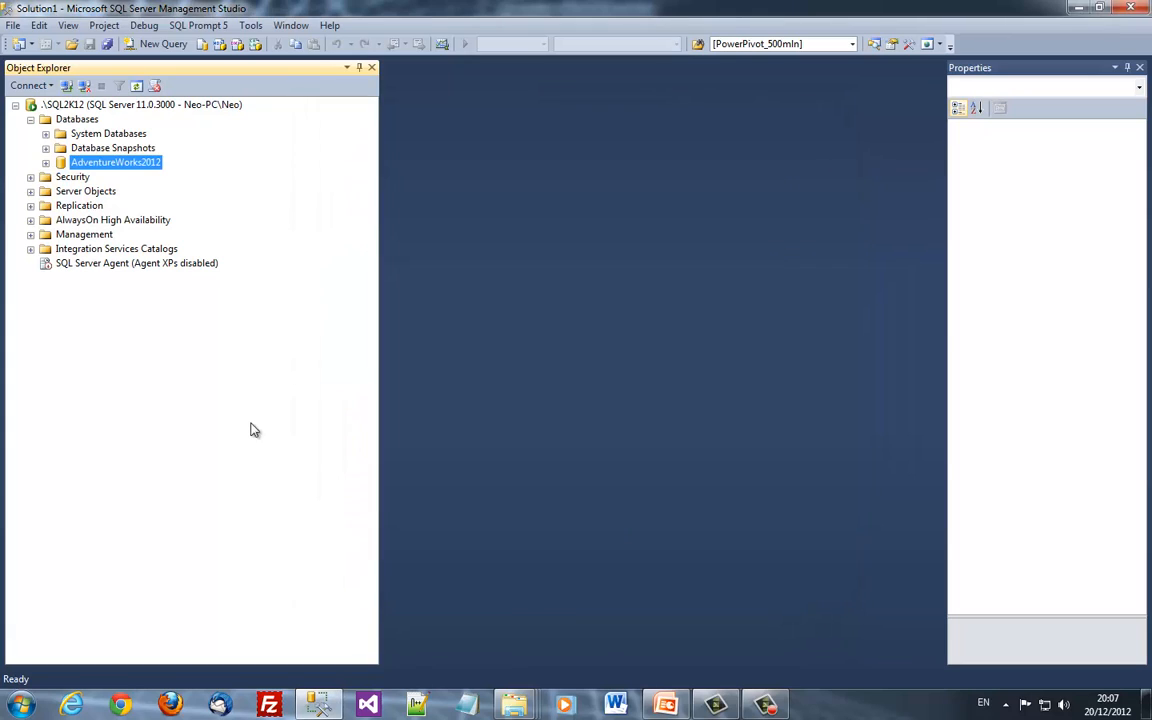
Choose Partial as AdventureWorks2012's containment type in Database Properties > Options
click(110, 148)
right_click(115, 164)
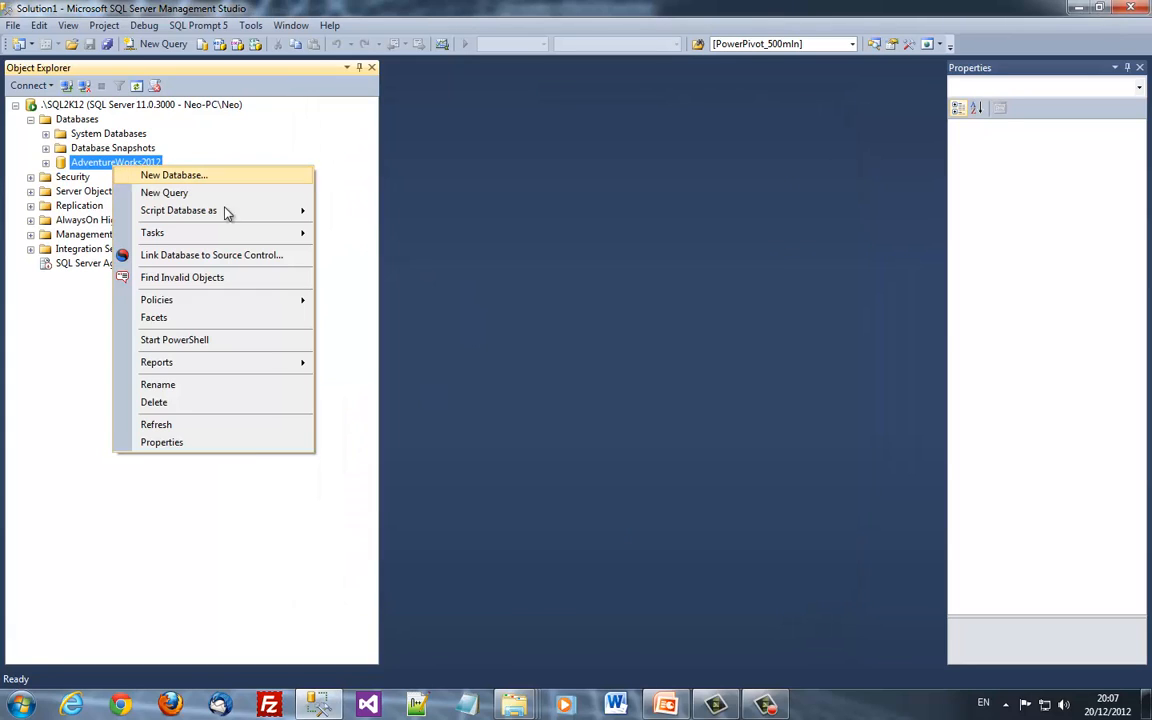
click(218, 449)
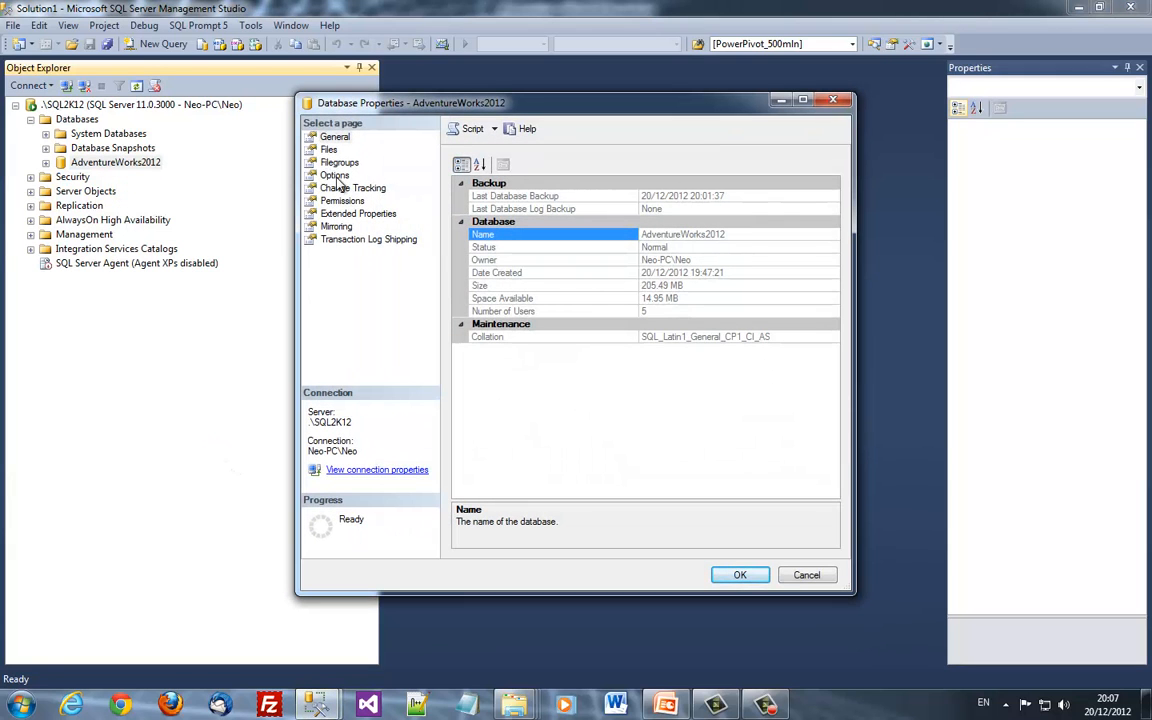
click(333, 175)
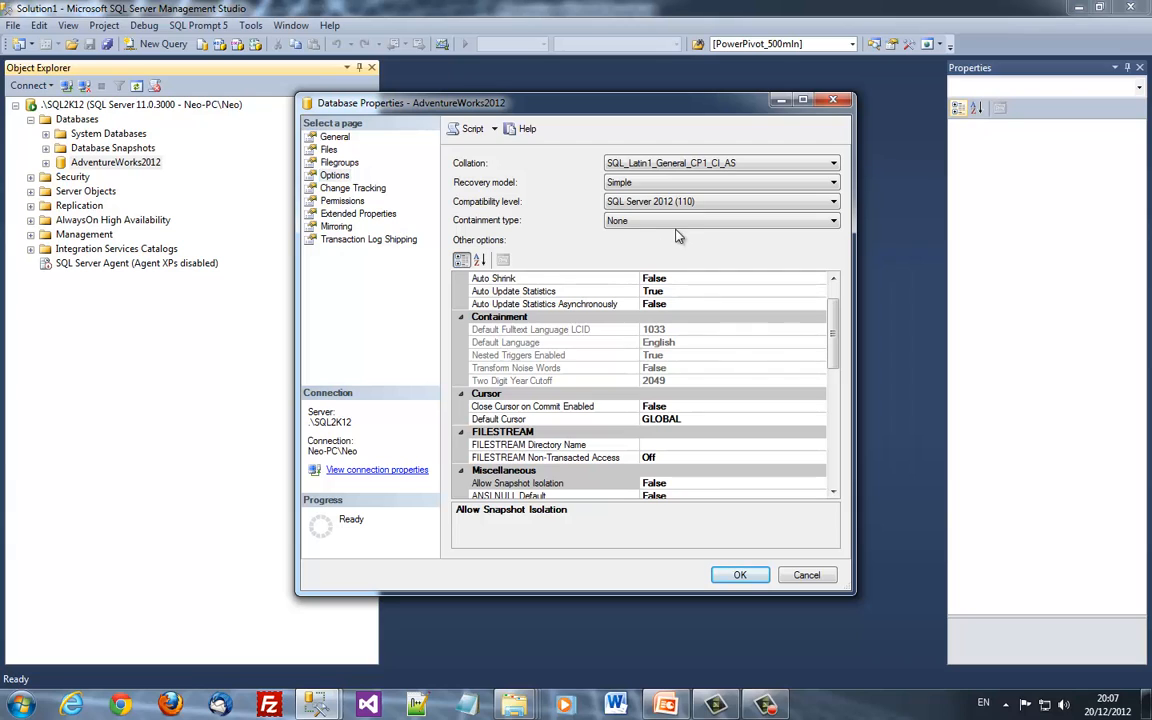
click(665, 221)
click(655, 246)
Apply the change, dismiss the resulting error, close the properties and relaunch Management Studio
click(745, 578)
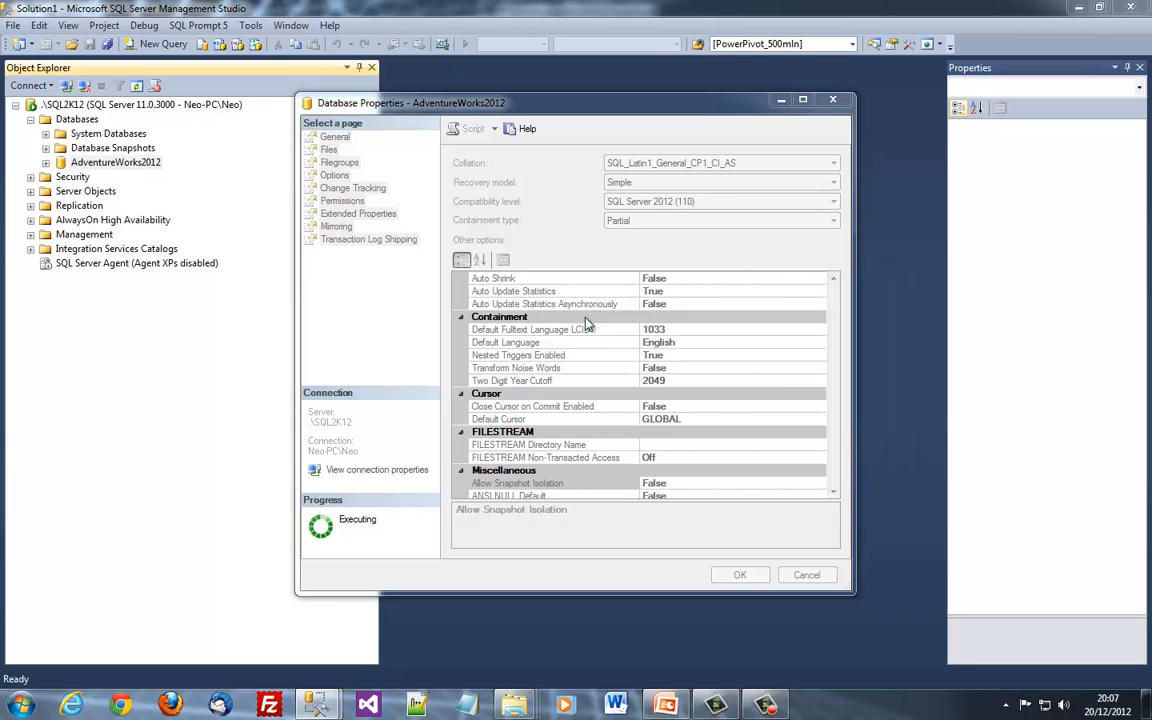
click(764, 409)
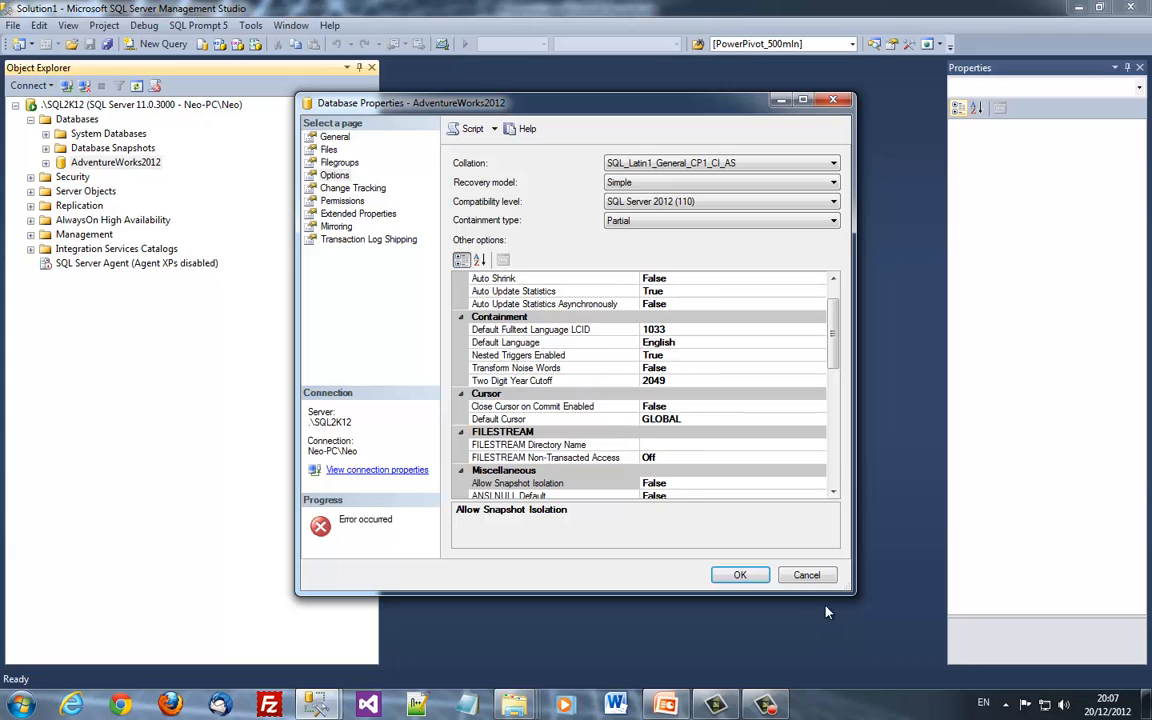
click(740, 575)
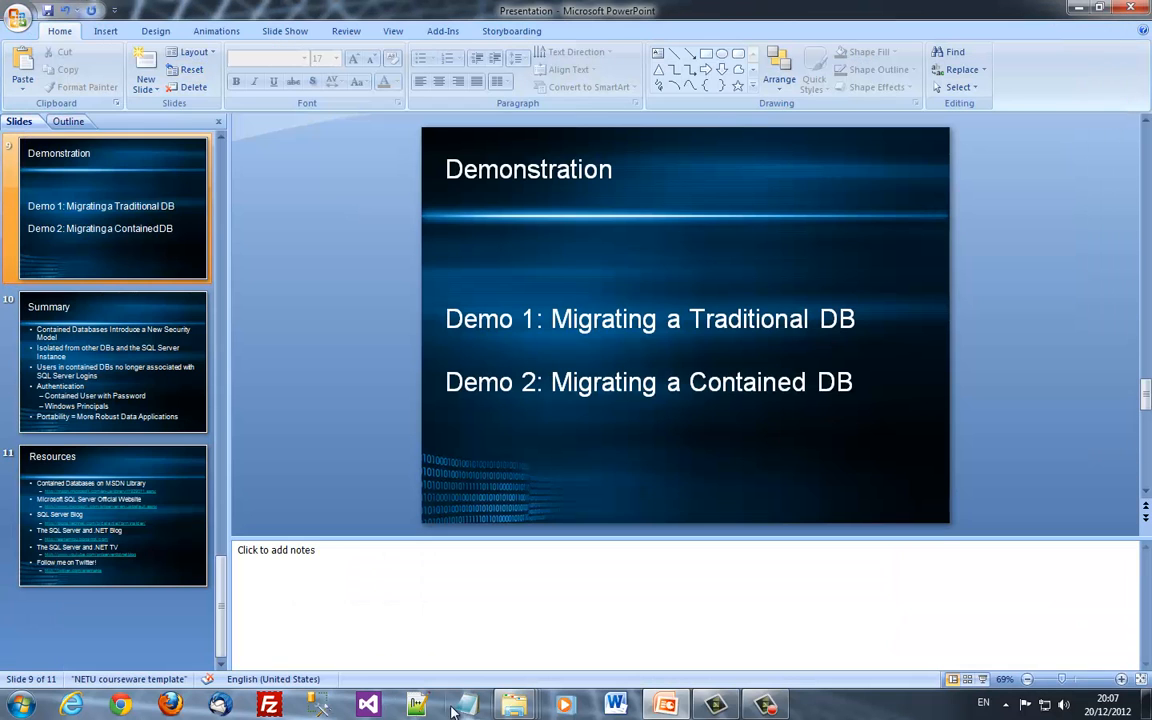
click(318, 705)
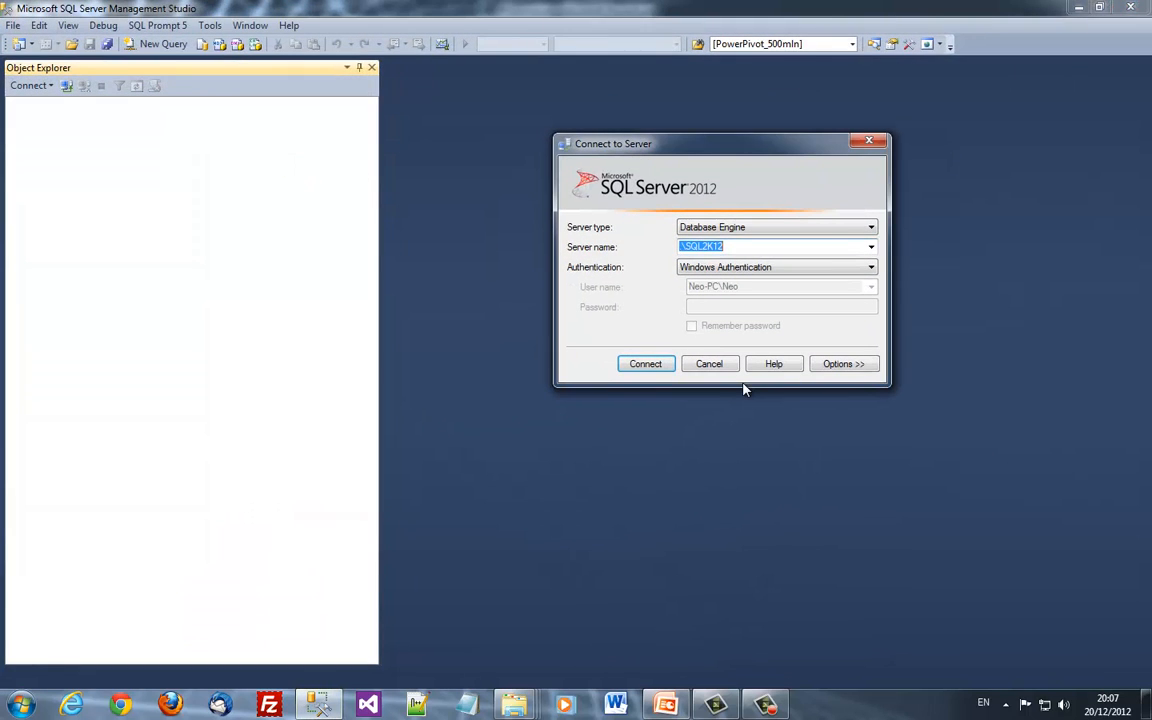
Reconnect to .\SQL2K12 and expand the Databases folder
click(655, 365)
key(Down)
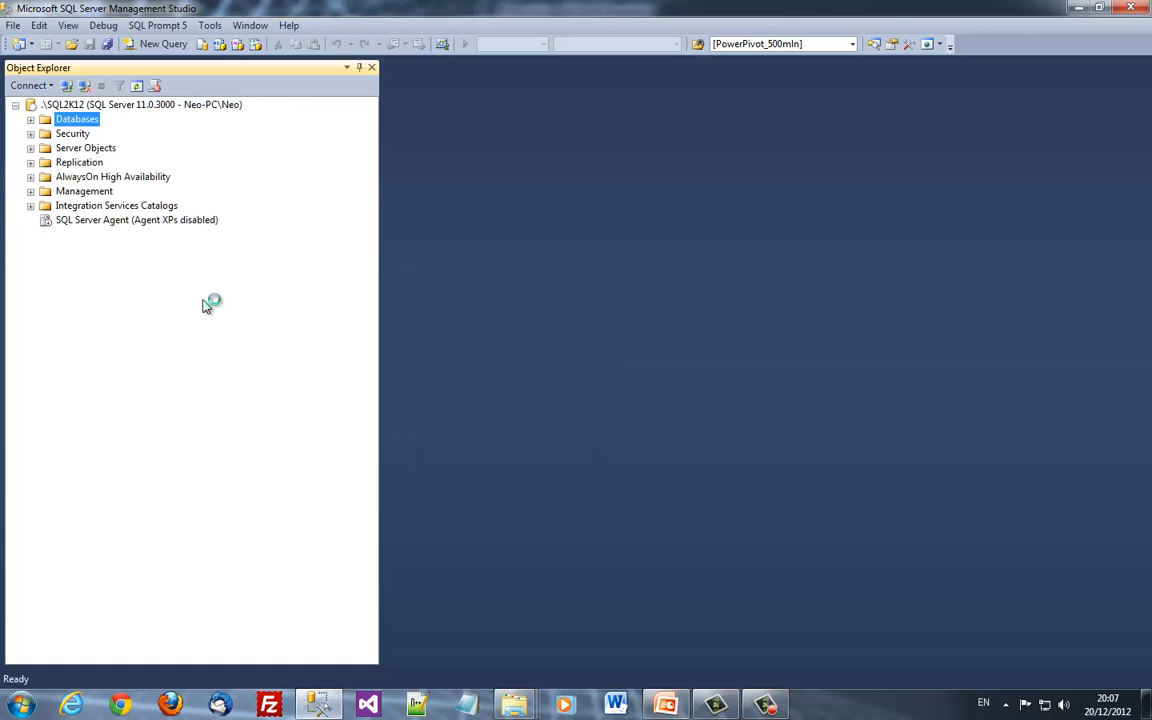
key(Right)
Set AdventureWorks2012's containment type to Partial and save it
right_click(116, 162)
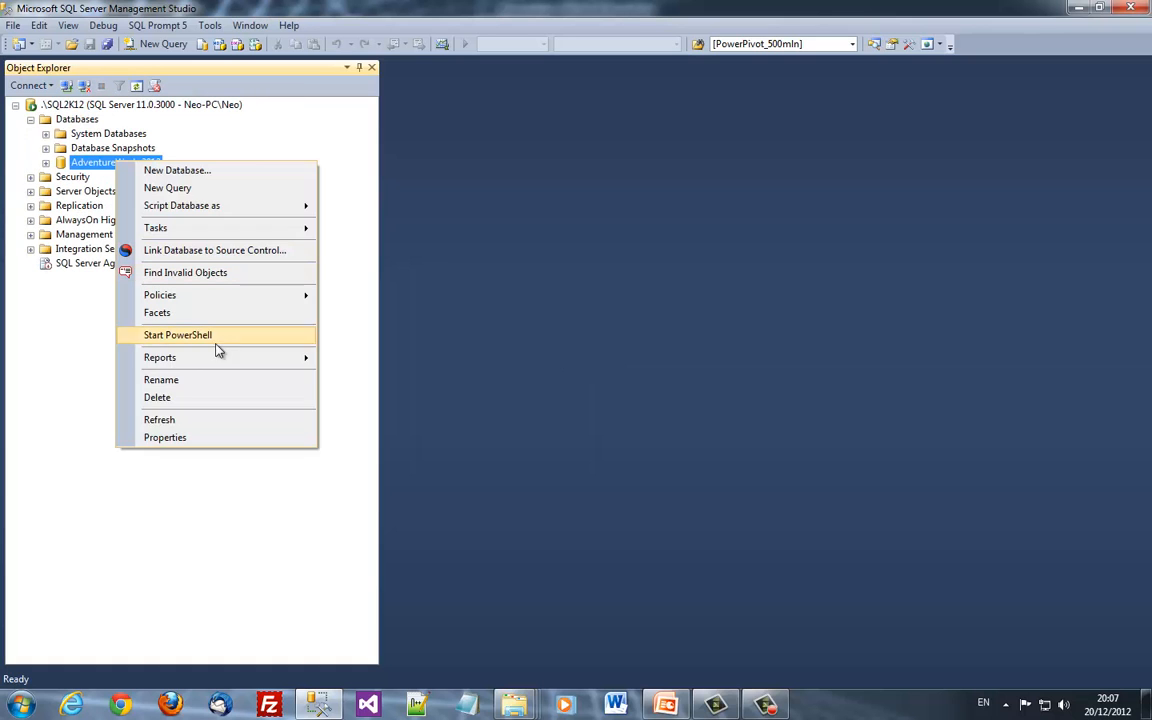
click(175, 437)
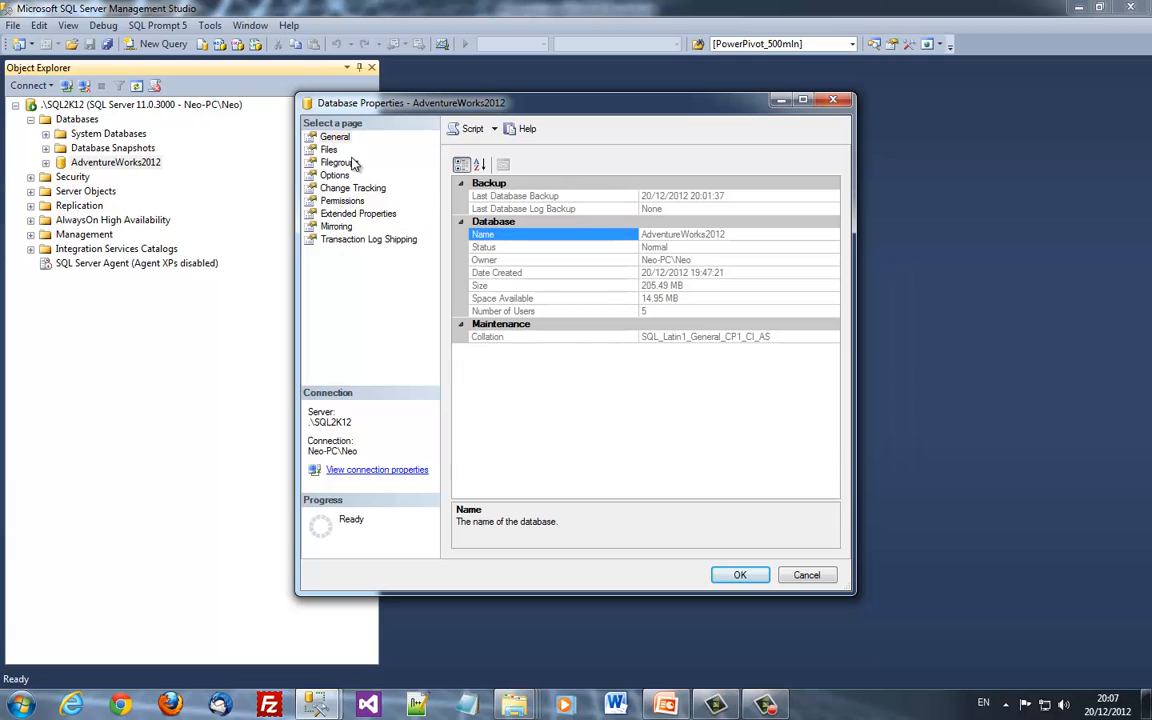
click(314, 175)
click(720, 220)
click(660, 245)
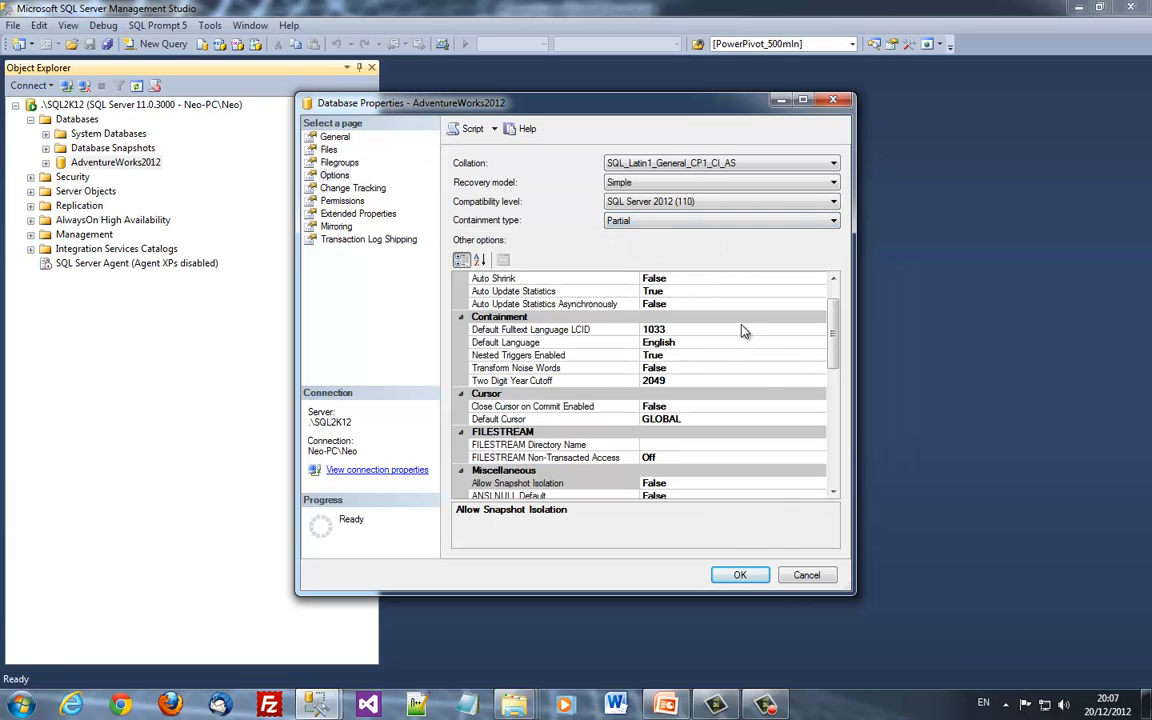
click(740, 574)
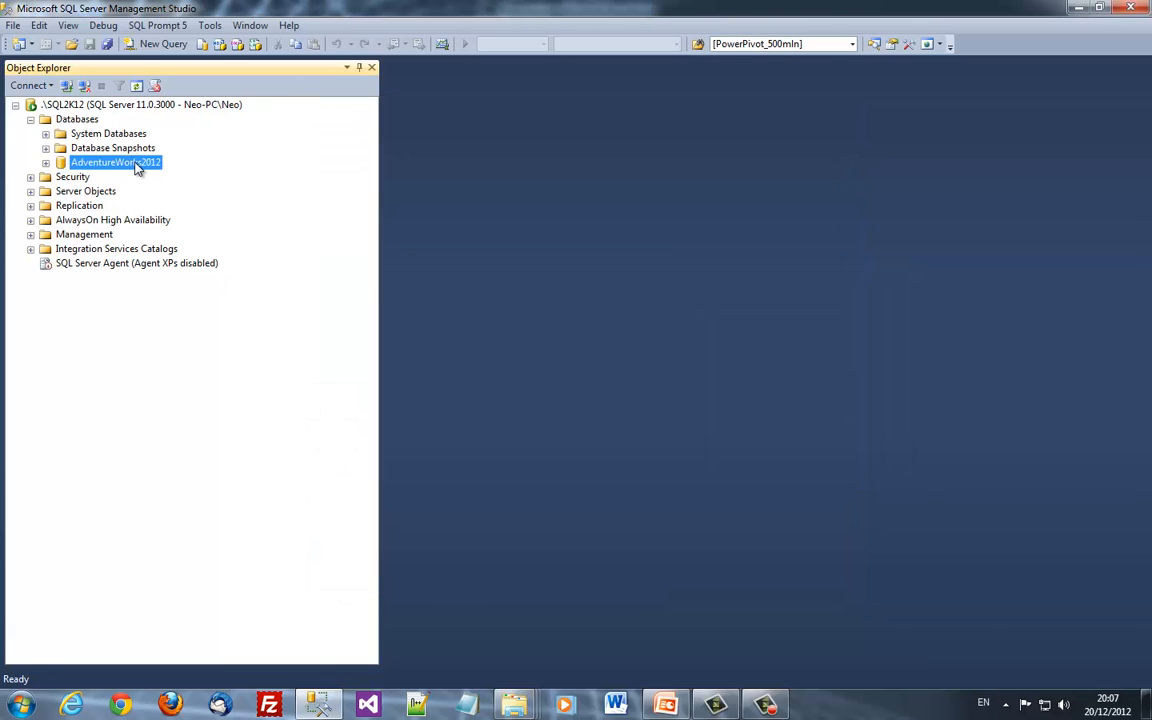
Reopen AdventureWorks2012's properties to confirm containment reads Partial, then cancel
right_click(137, 168)
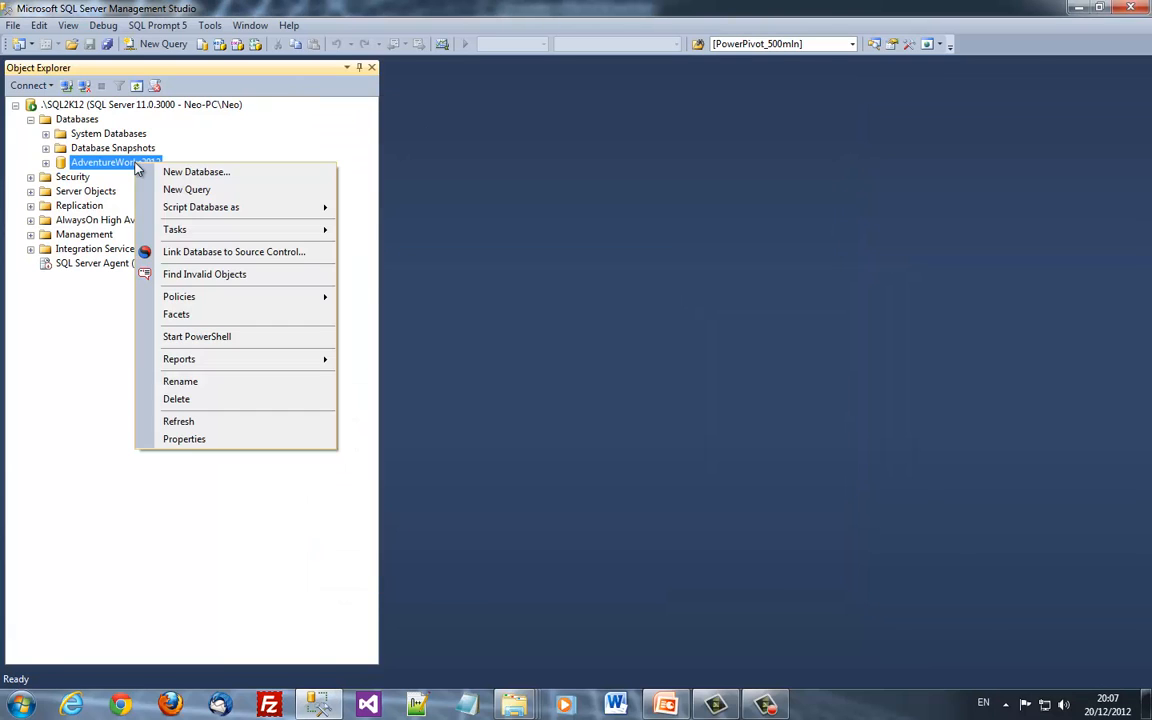
click(193, 441)
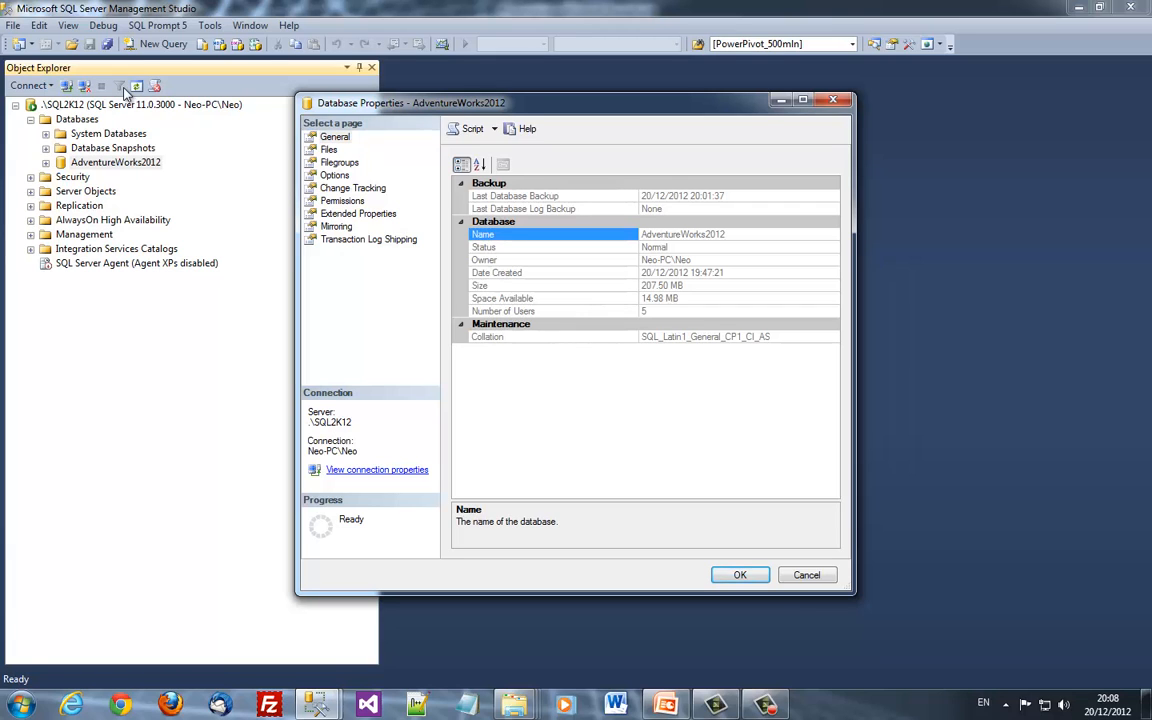
click(337, 176)
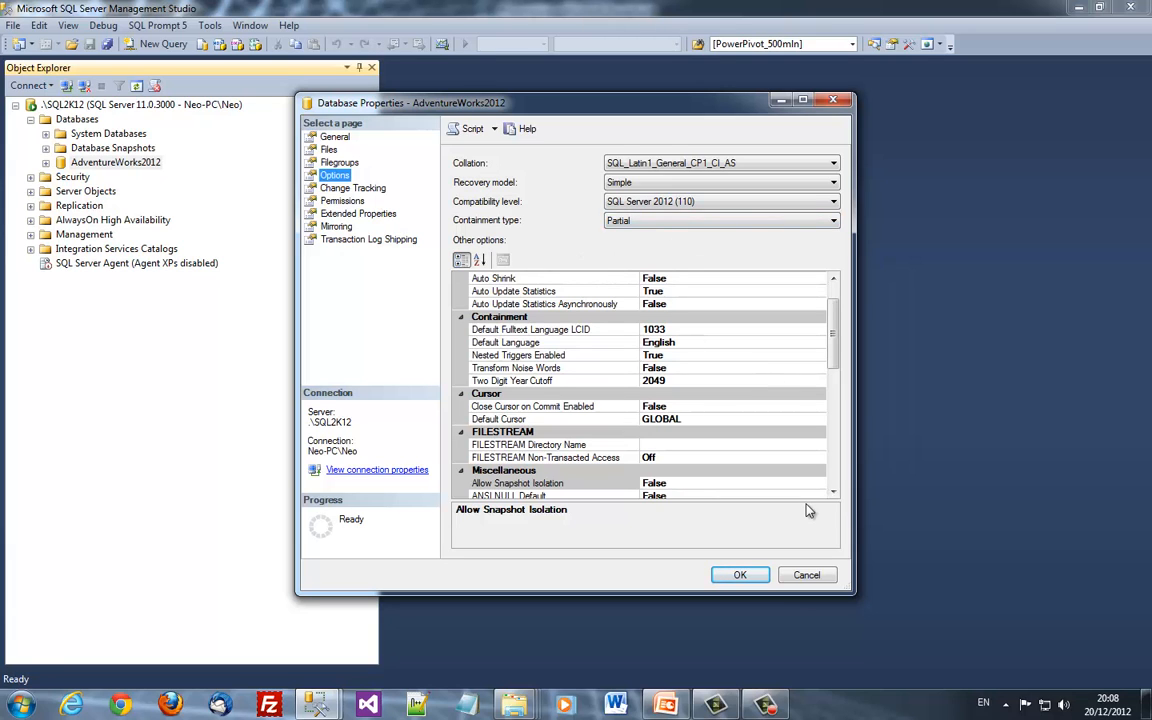
click(806, 575)
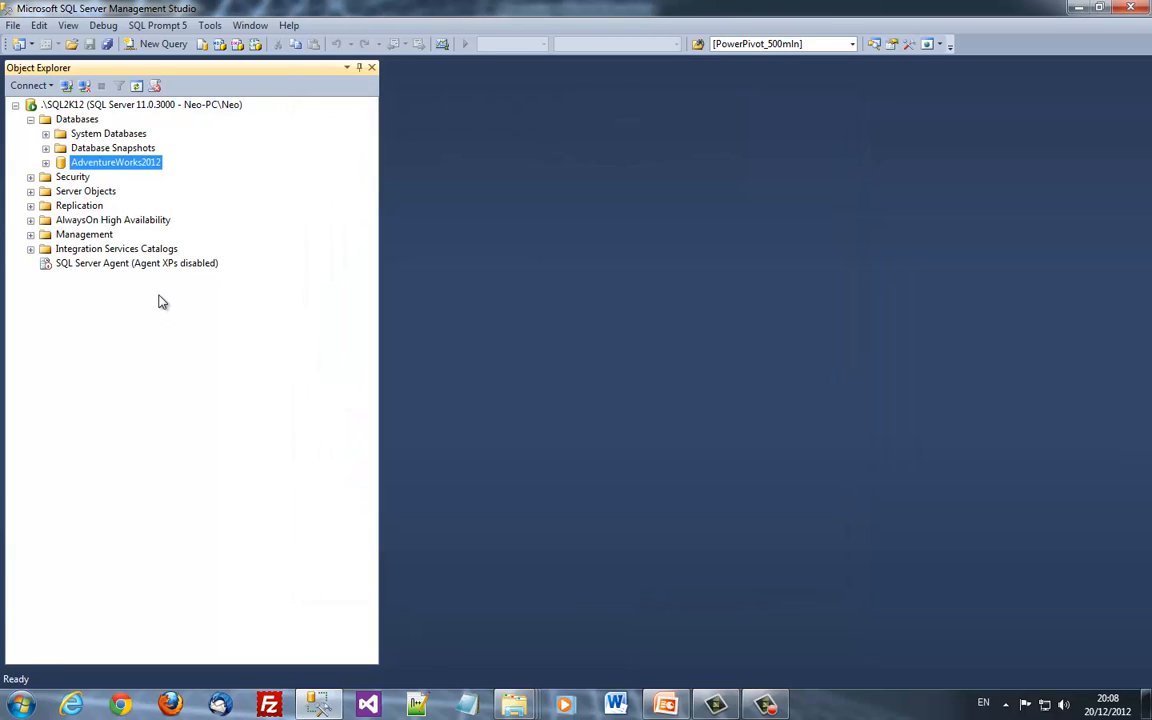
Delete the custom aworks user from AdventureWorks2012's Security > Users
key(Right)
key(Down)
key(Down)
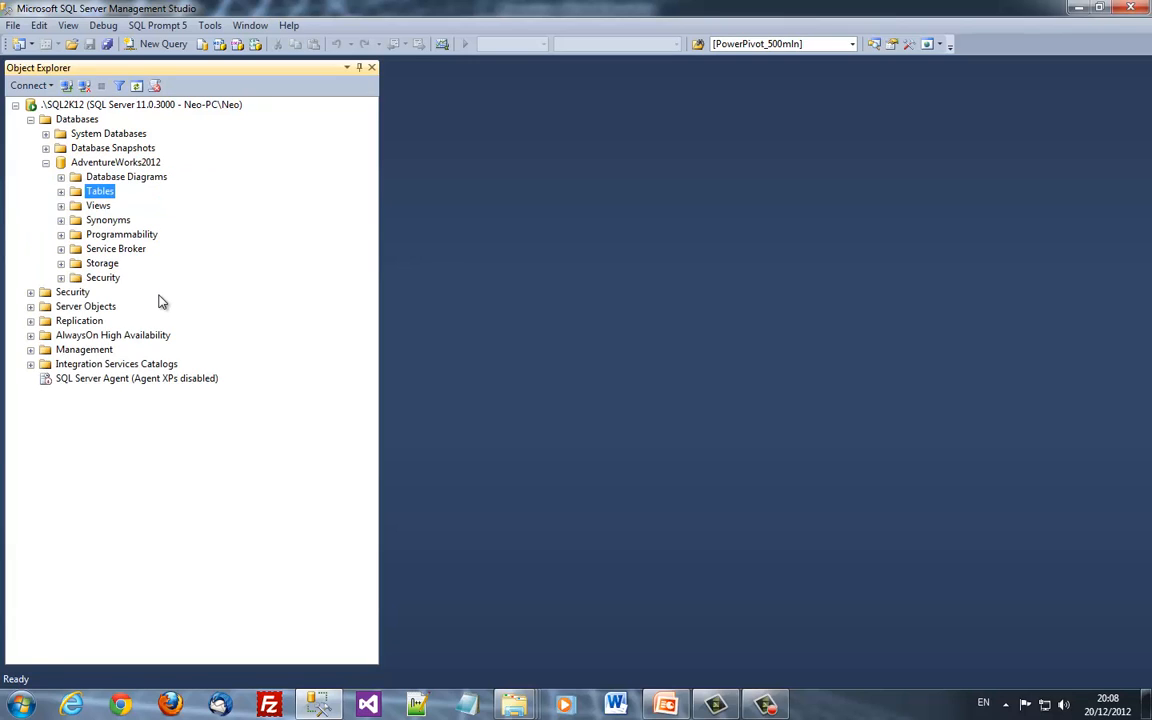
double_click(76, 293)
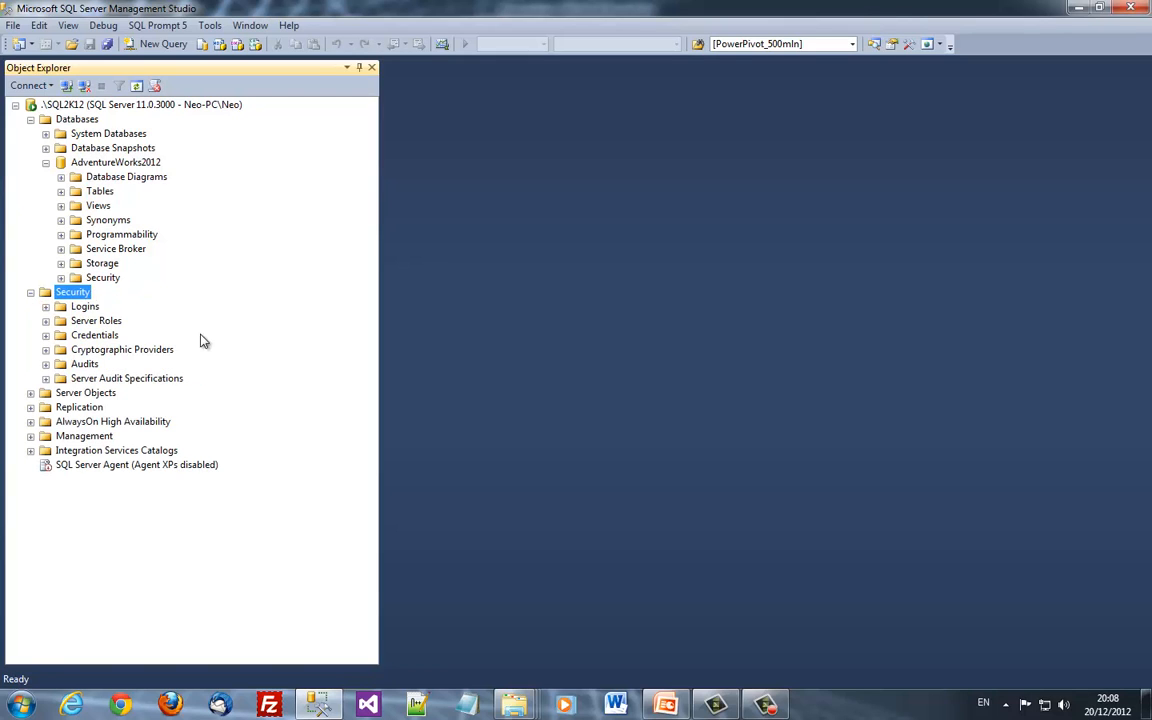
key(Down)
key(Right)
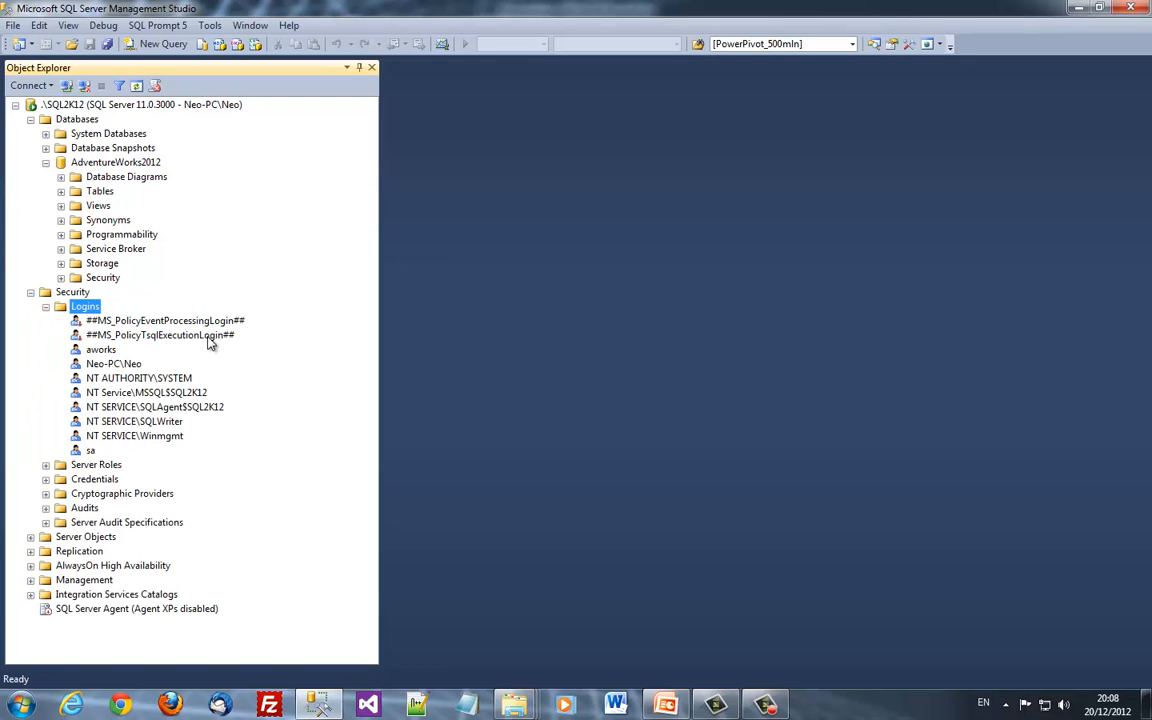
key(Up)
key(Up)
key(Up)
key(Up)
key(Up)
key(Up)
key(Up)
key(Up)
key(Down)
key(Down)
key(Down)
key(Down)
key(Down)
key(Down)
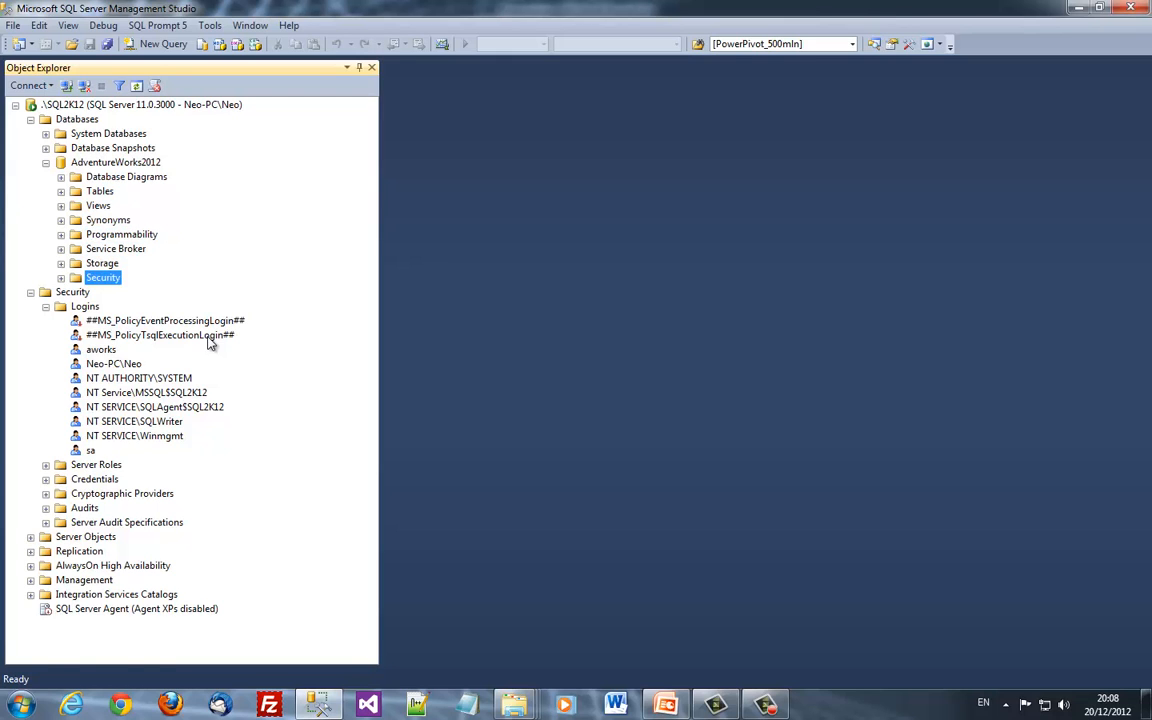
key(Right)
key(Down)
key(Right)
key(Down)
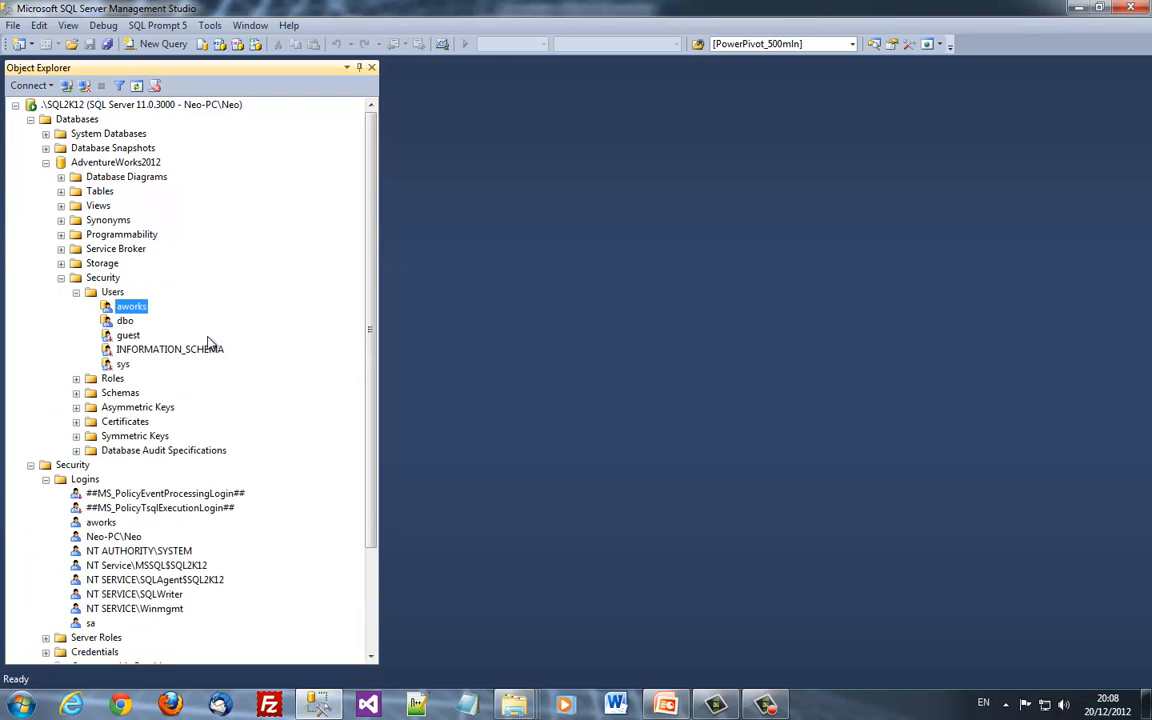
key(Delete)
click(740, 576)
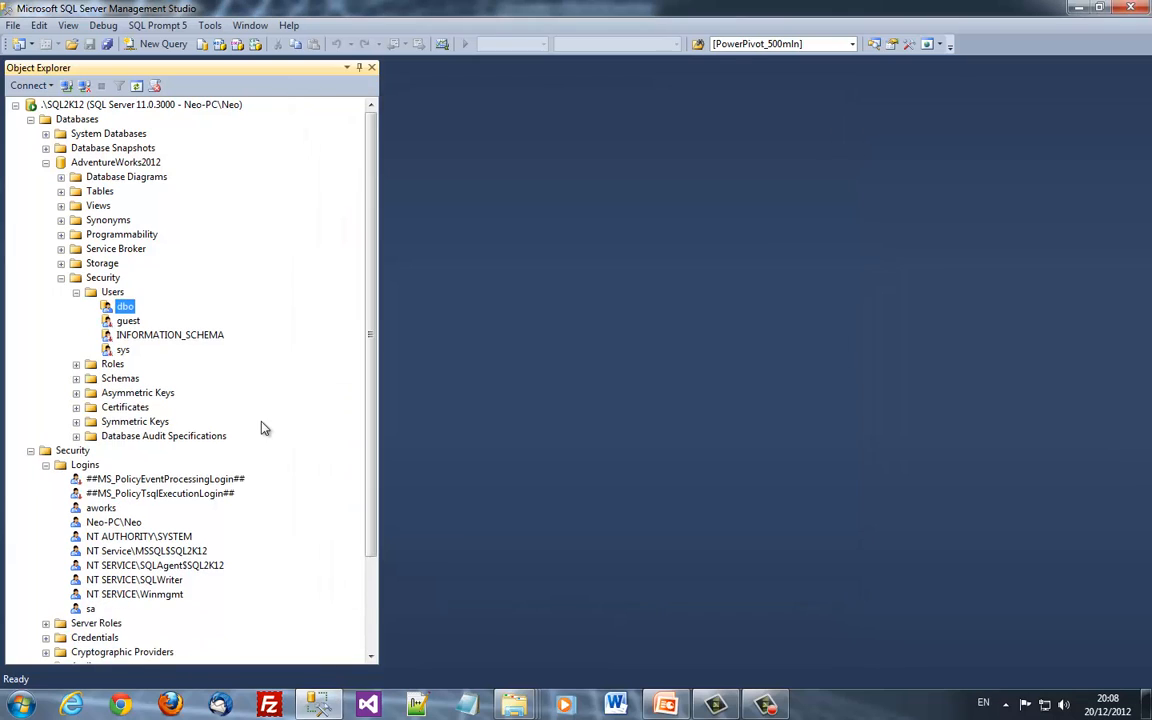
Delete the matching aworks server login and accept the warning
scroll(173, 331, down, 3)
click(100, 381)
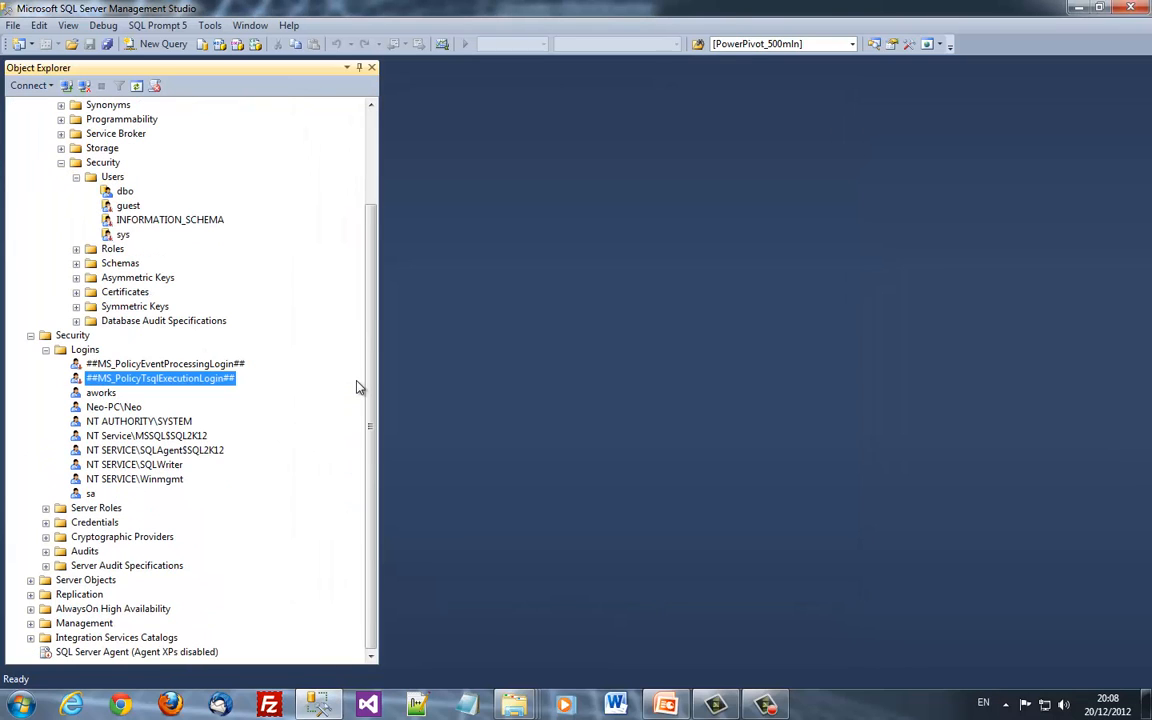
key(Down)
key(Delete)
key(Return)
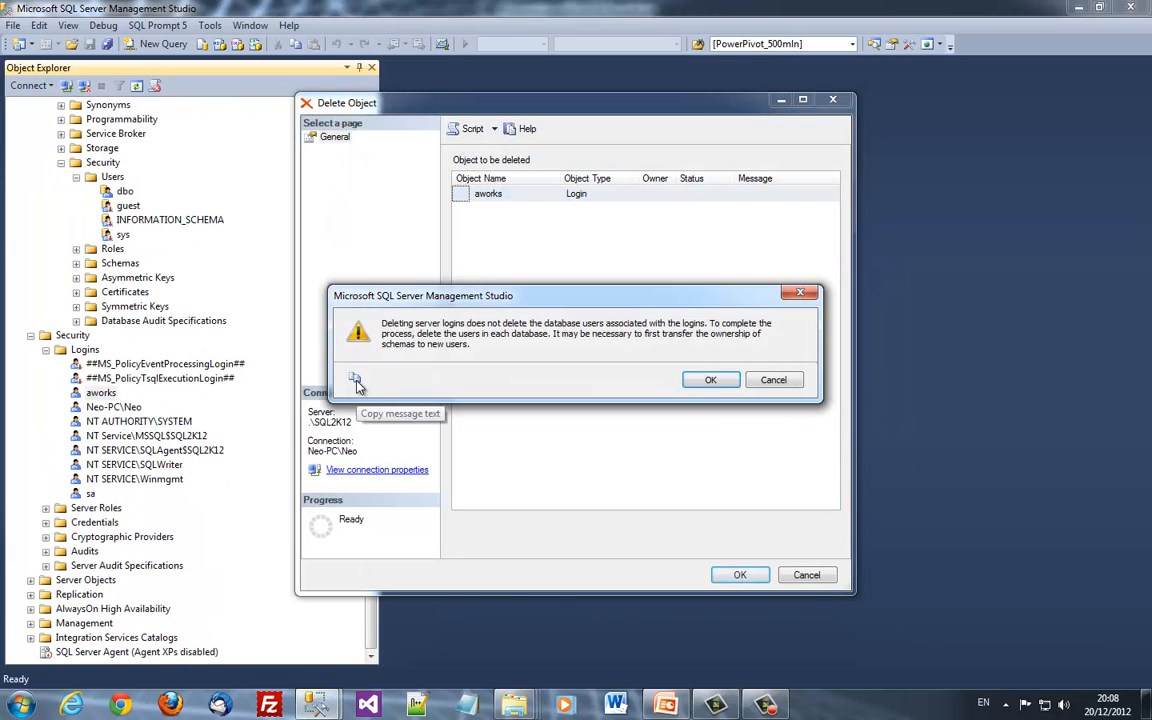
key(Return)
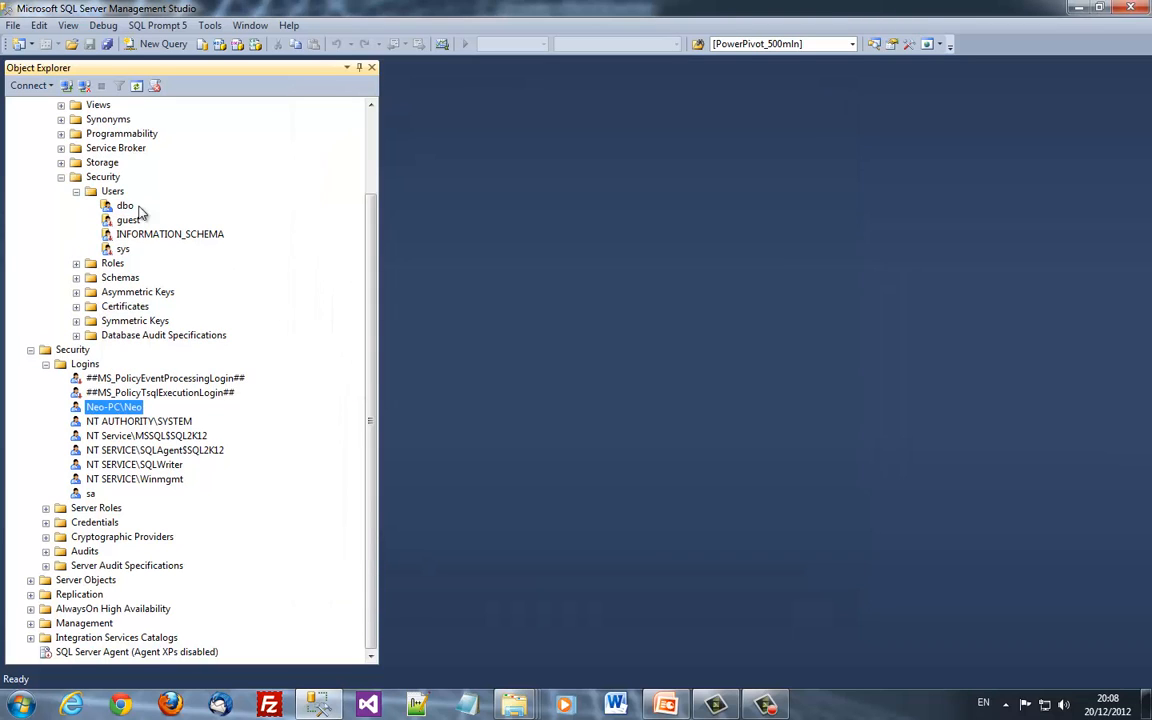
Start a new SQL user with password named aworks in Users, entering and confirming its password
right_click(112, 191)
click(165, 201)
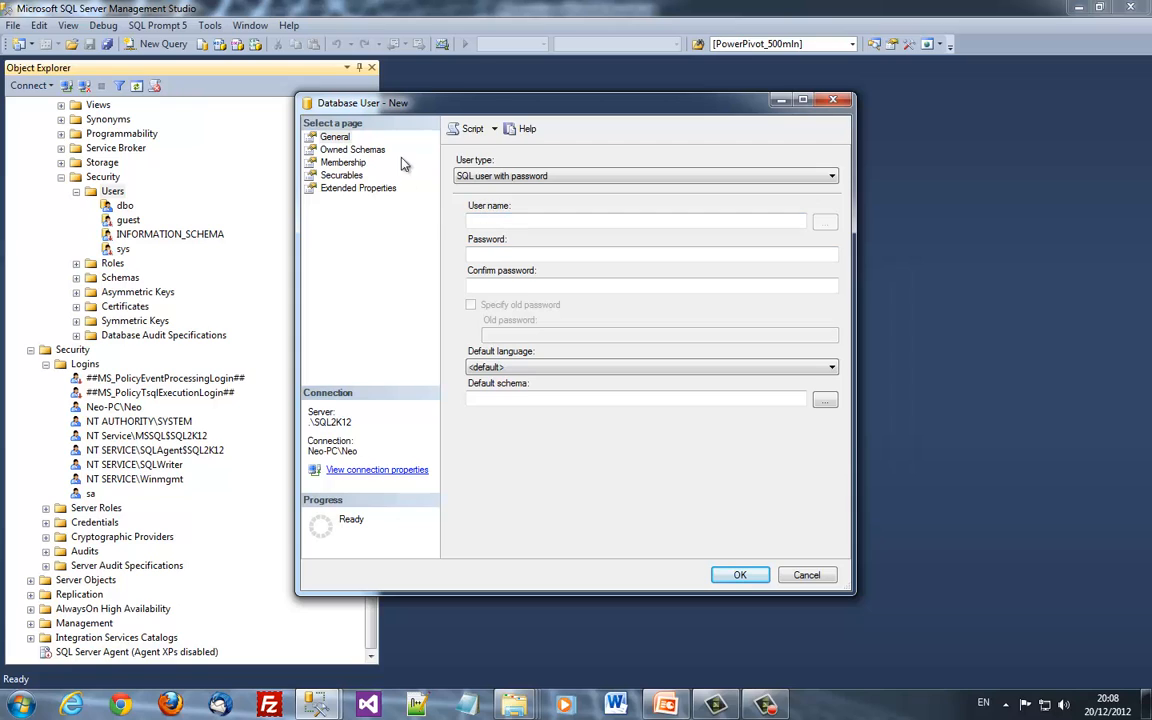
click(462, 180)
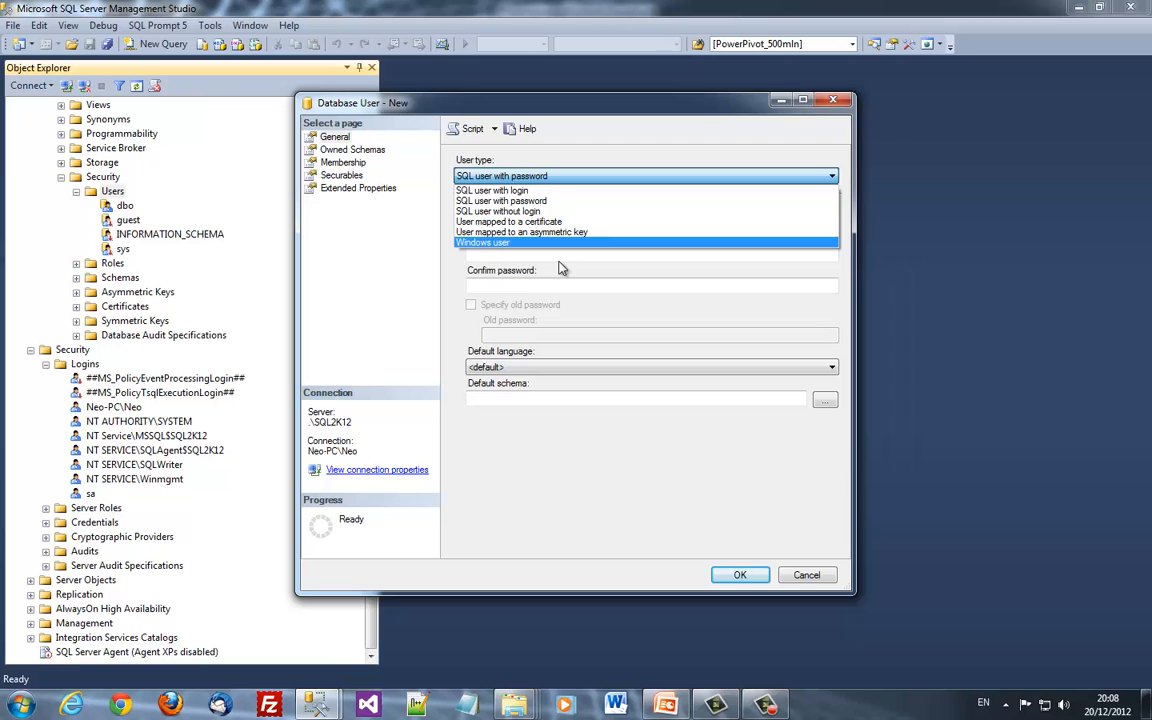
click(444, 277)
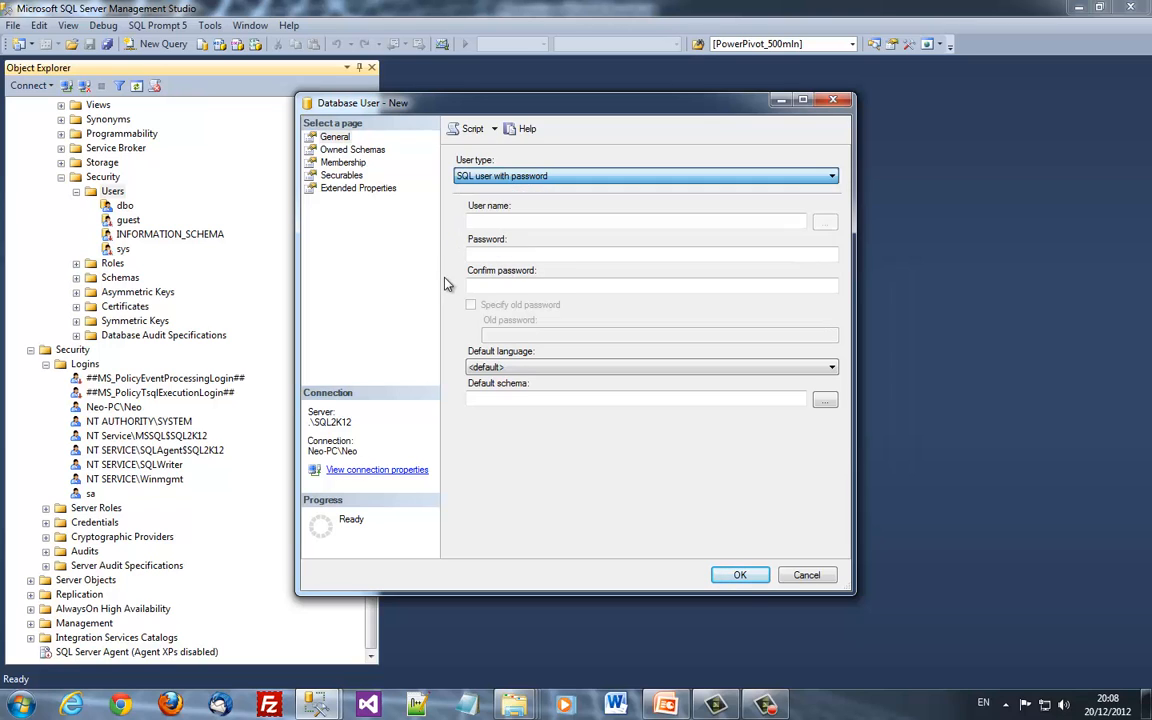
click(545, 222)
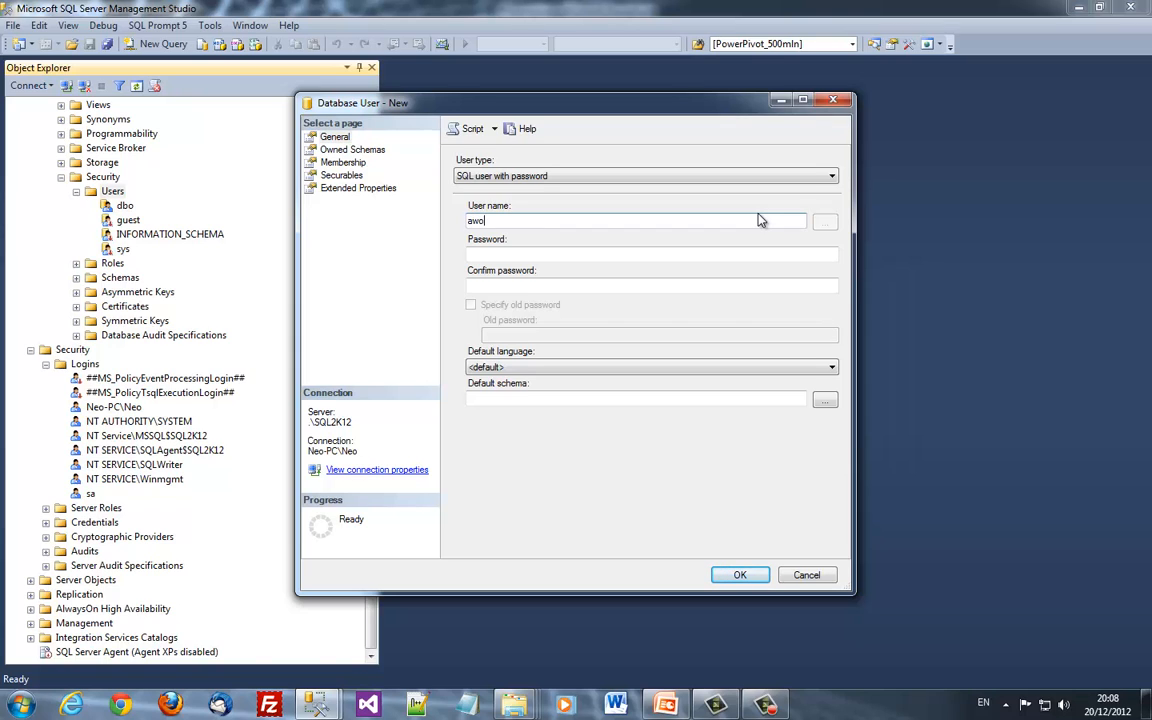
key(Tab)
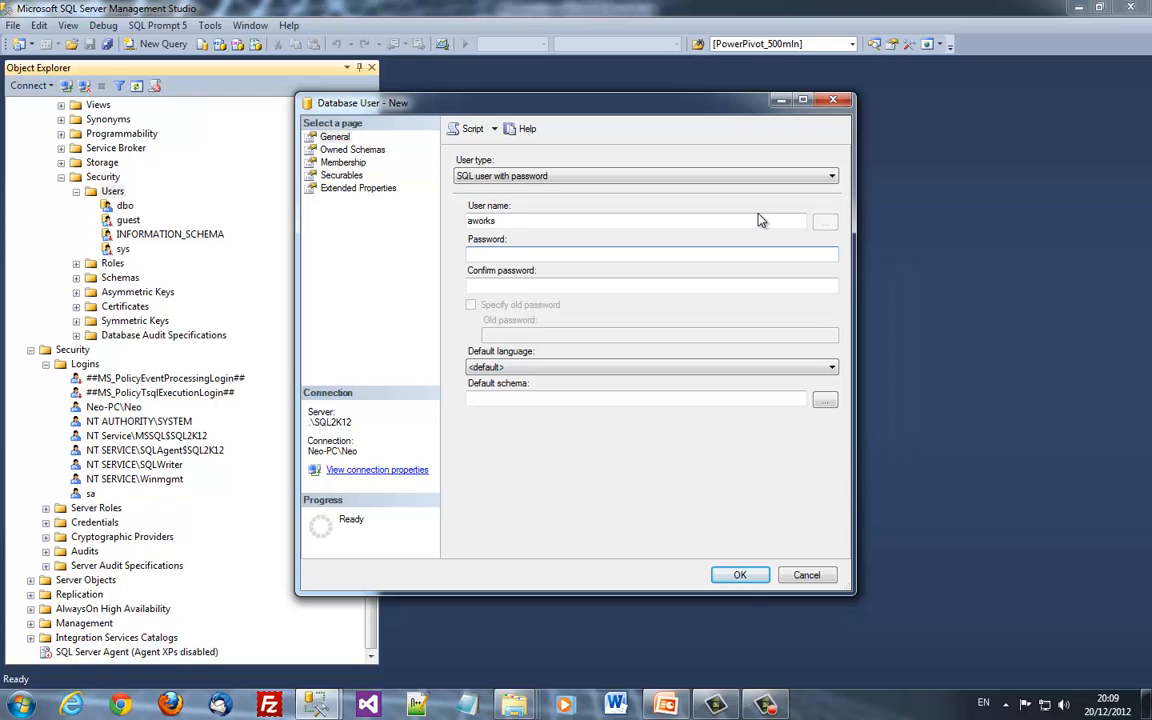
text(s)
key(Tab)
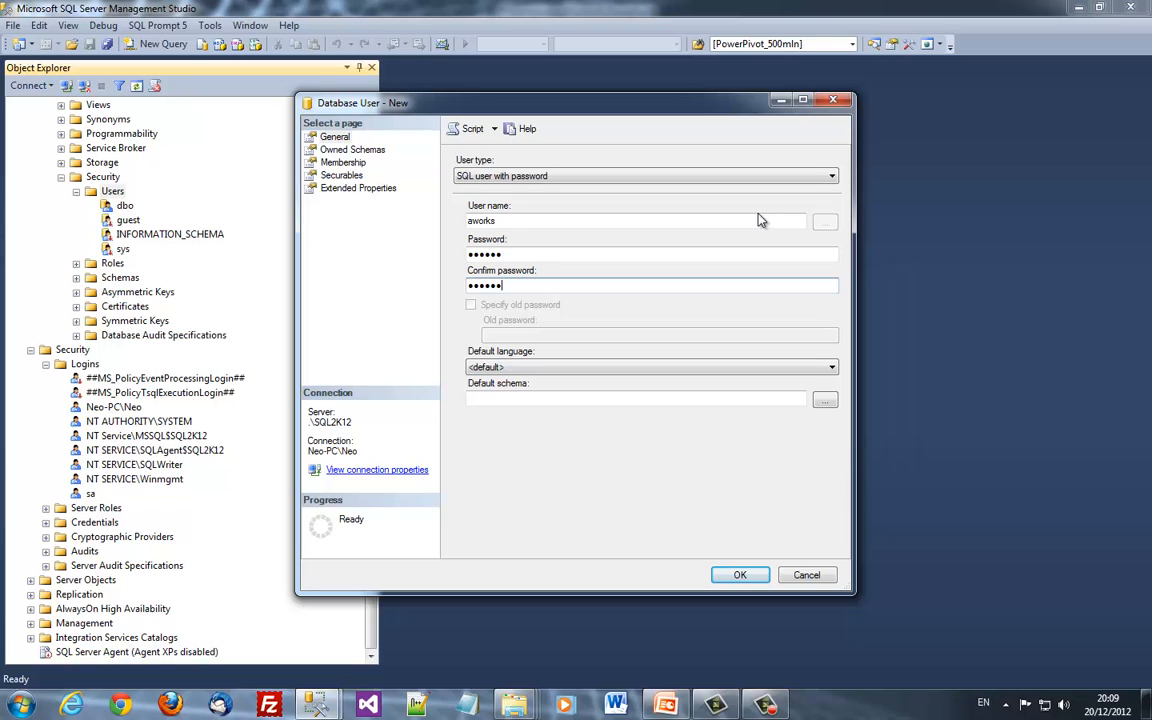
Set the user's default schema to dbo and make it own the db_owner schema
click(689, 397)
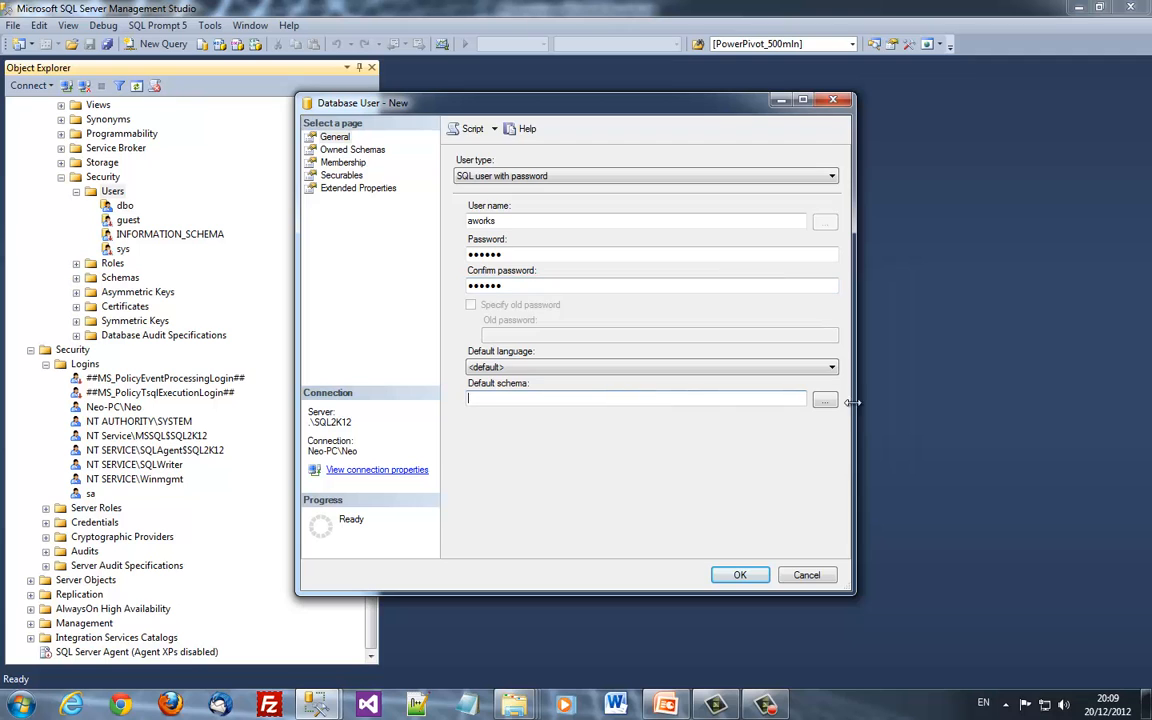
click(825, 400)
click(484, 318)
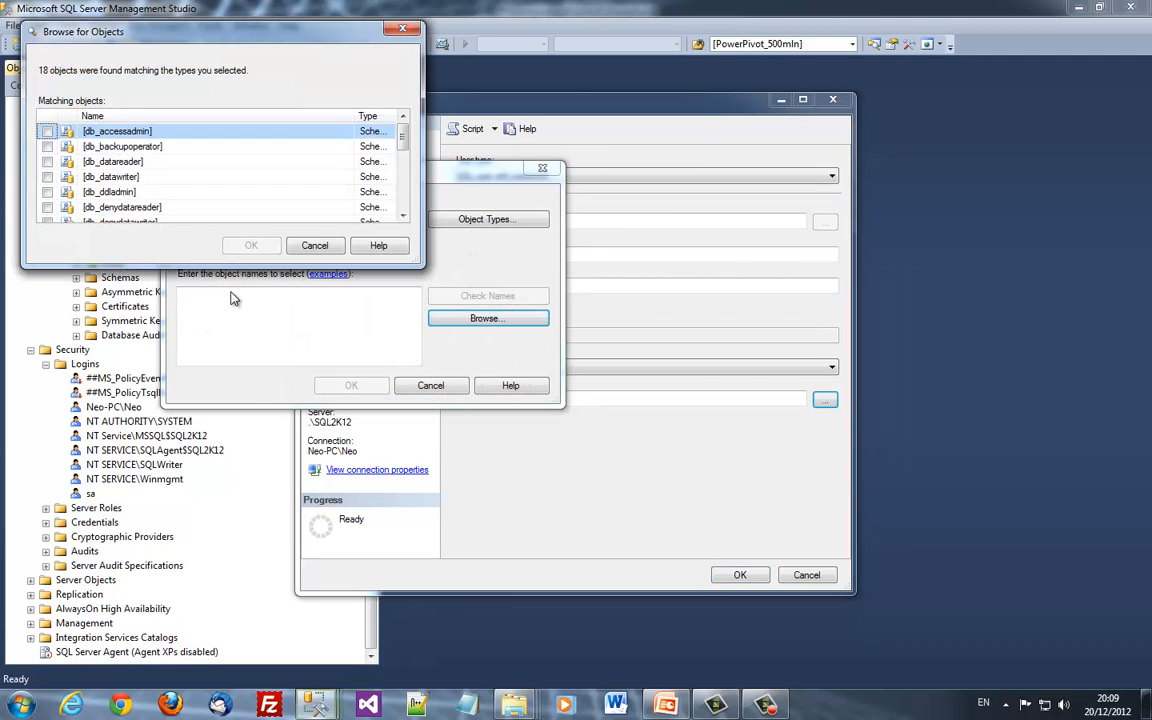
scroll(97, 185, down, 1)
scroll(50, 184, up, 1)
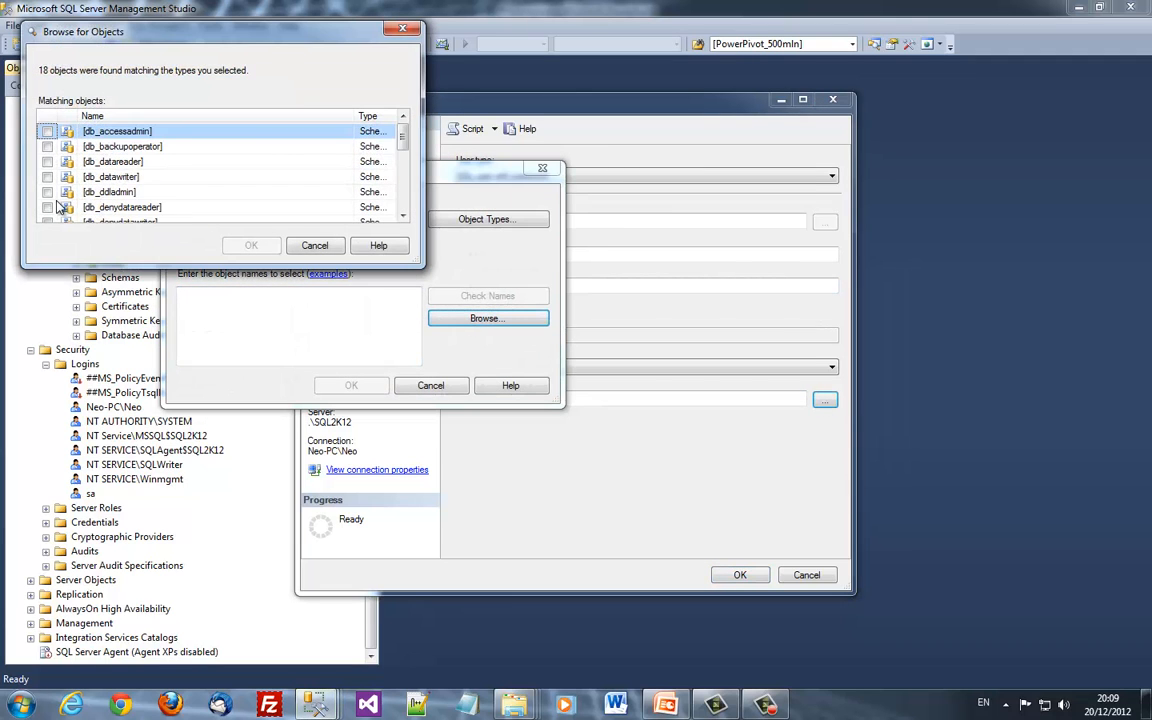
scroll(58, 206, down, 2)
click(48, 177)
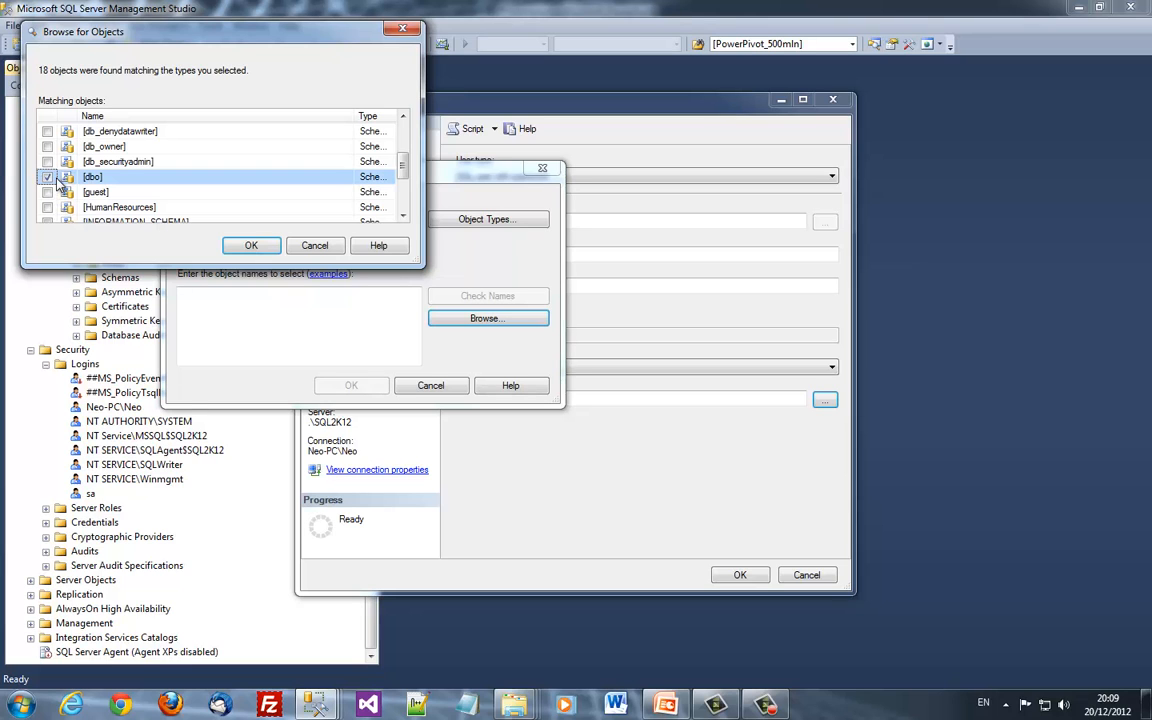
click(251, 245)
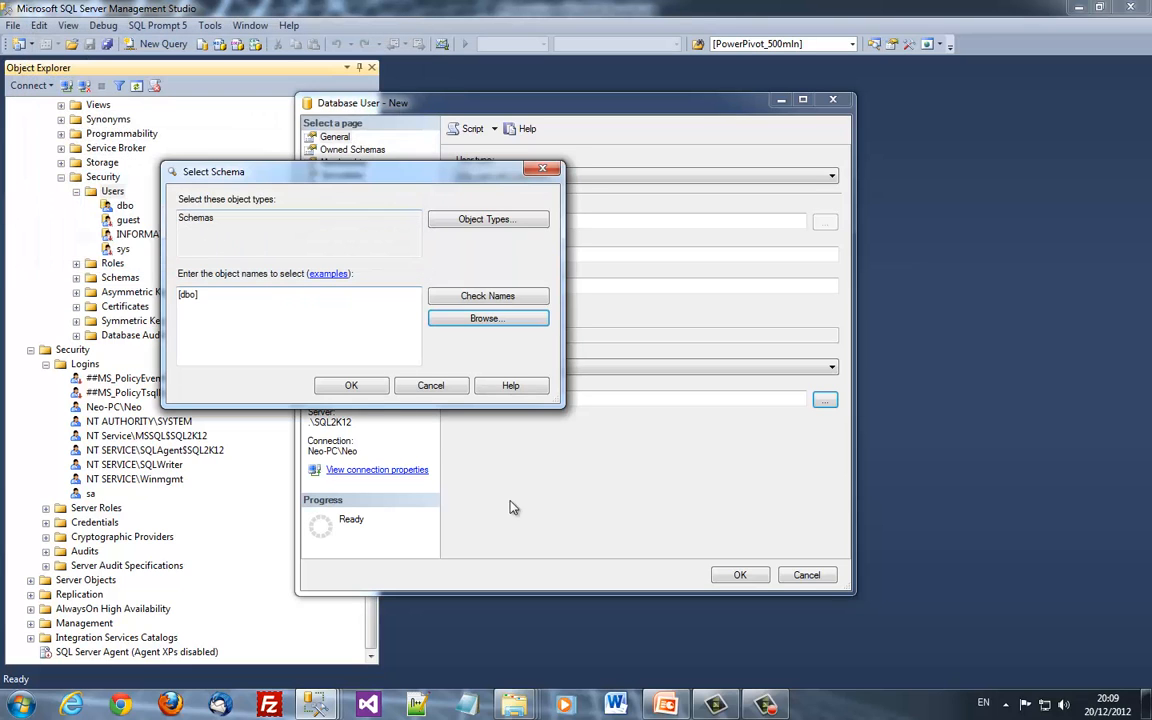
click(351, 385)
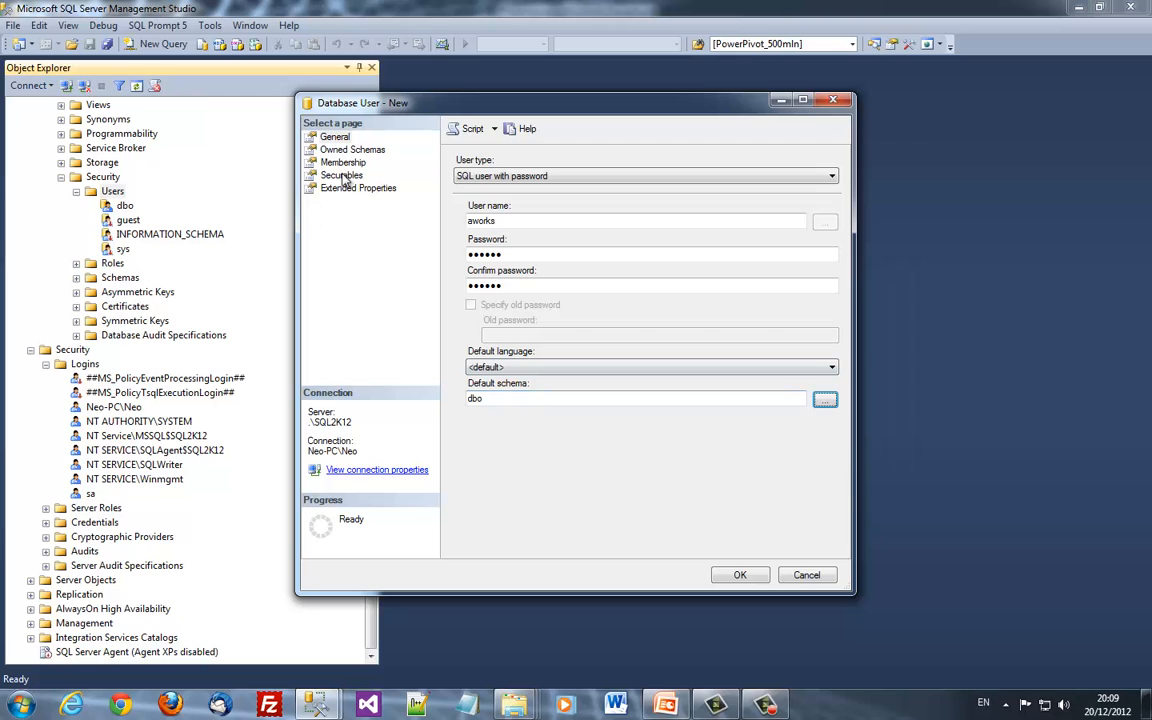
click(318, 148)
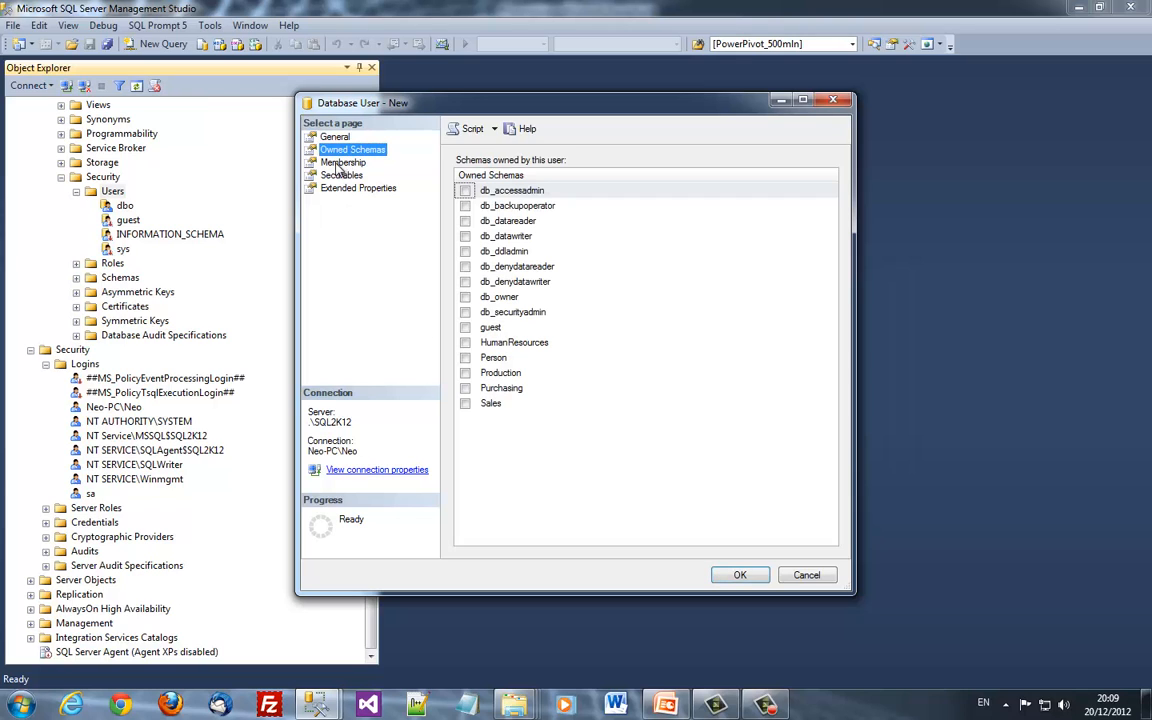
click(465, 297)
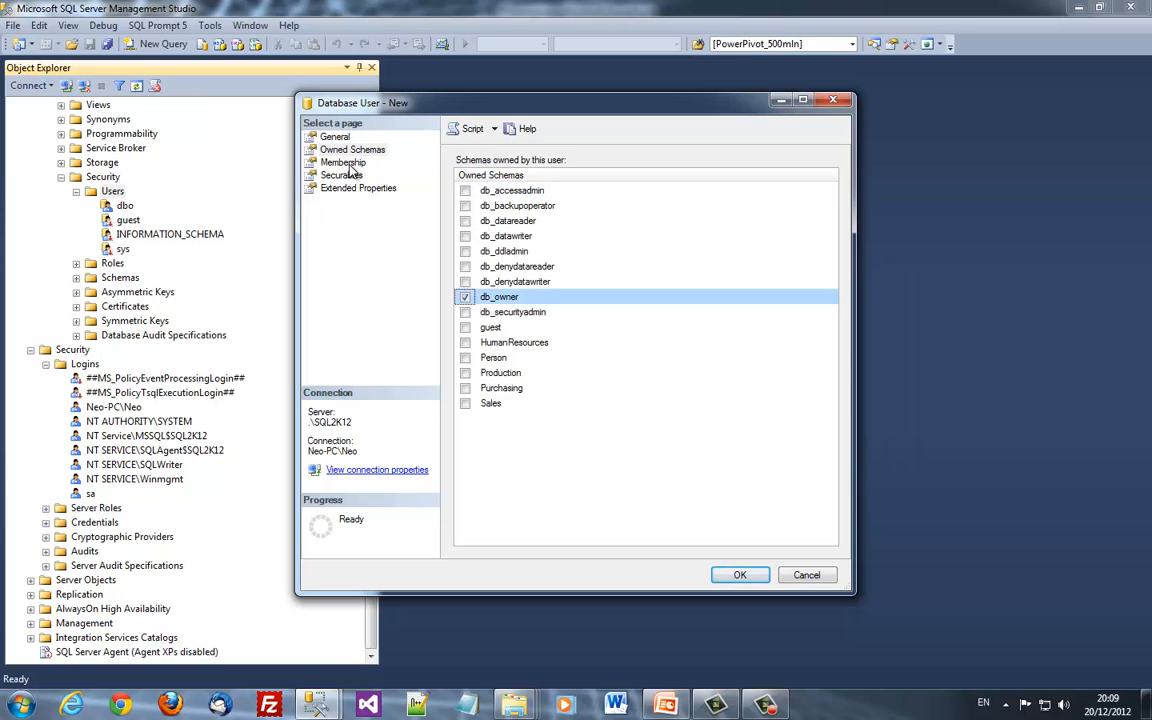
Create the aworks user, then add it to the db_owner database role
click(736, 575)
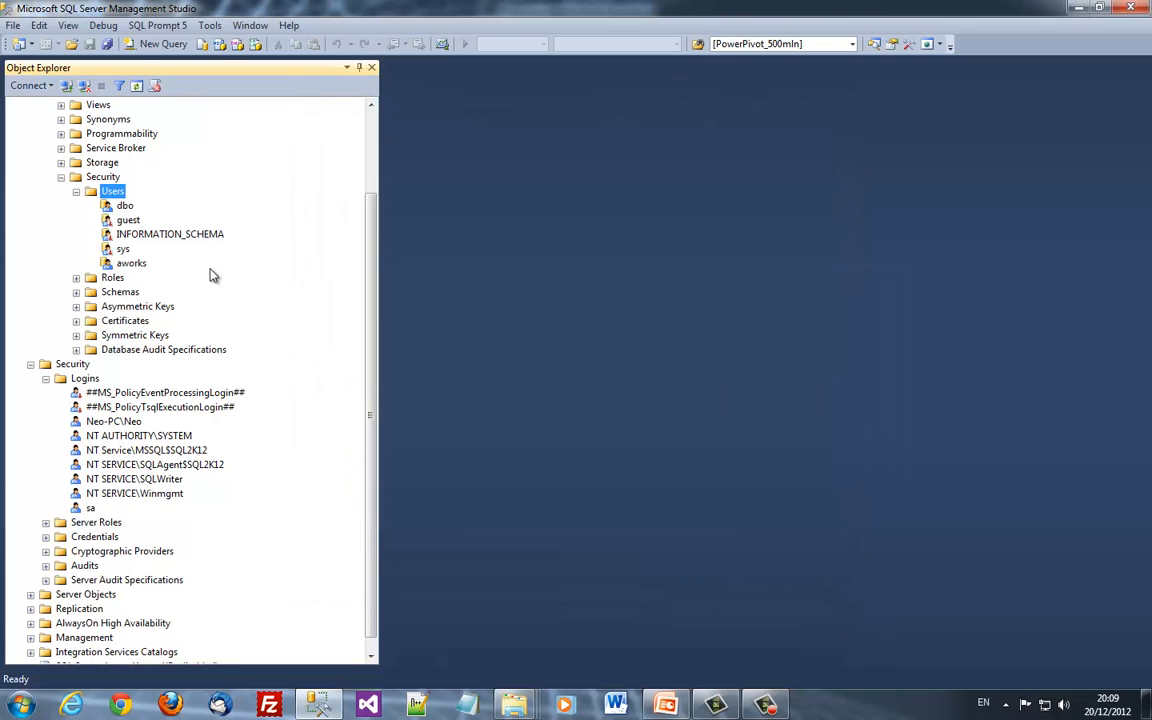
click(128, 262)
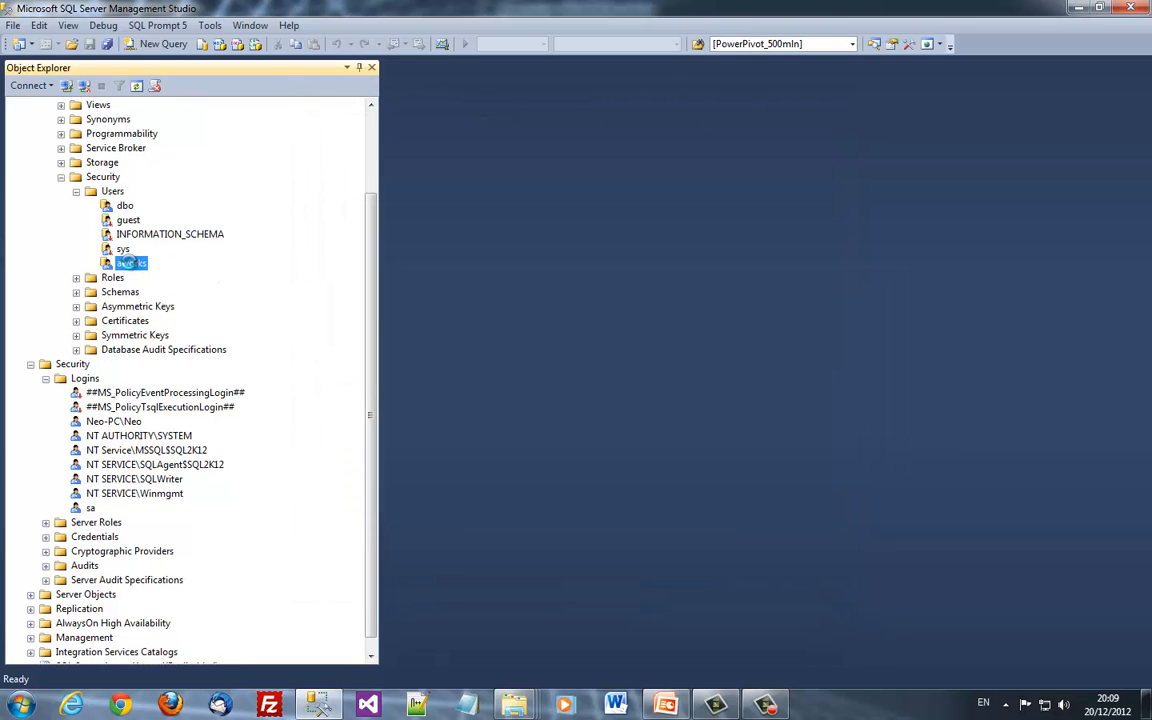
double_click(128, 262)
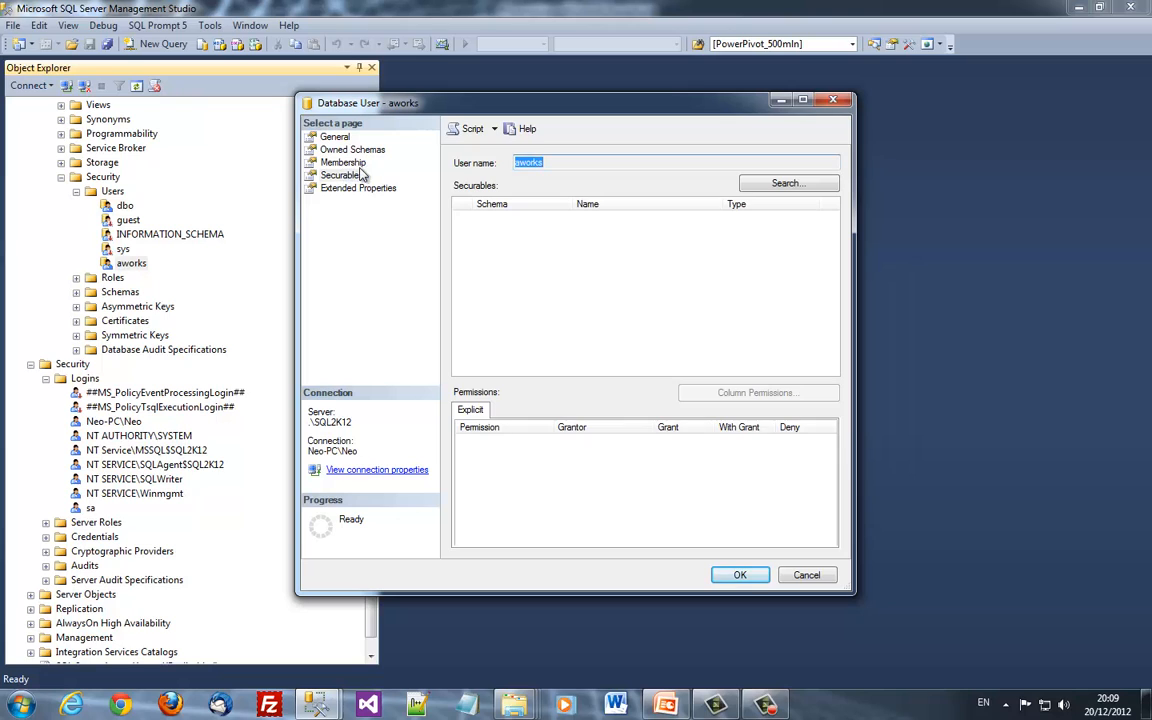
click(350, 150)
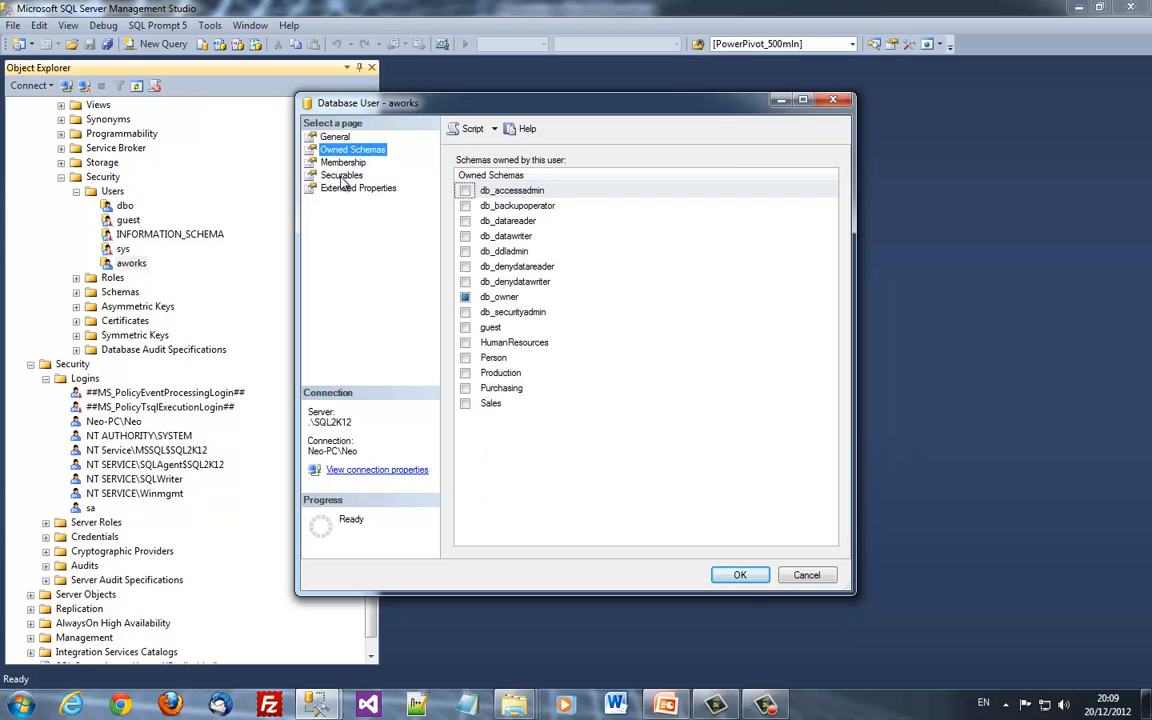
click(314, 162)
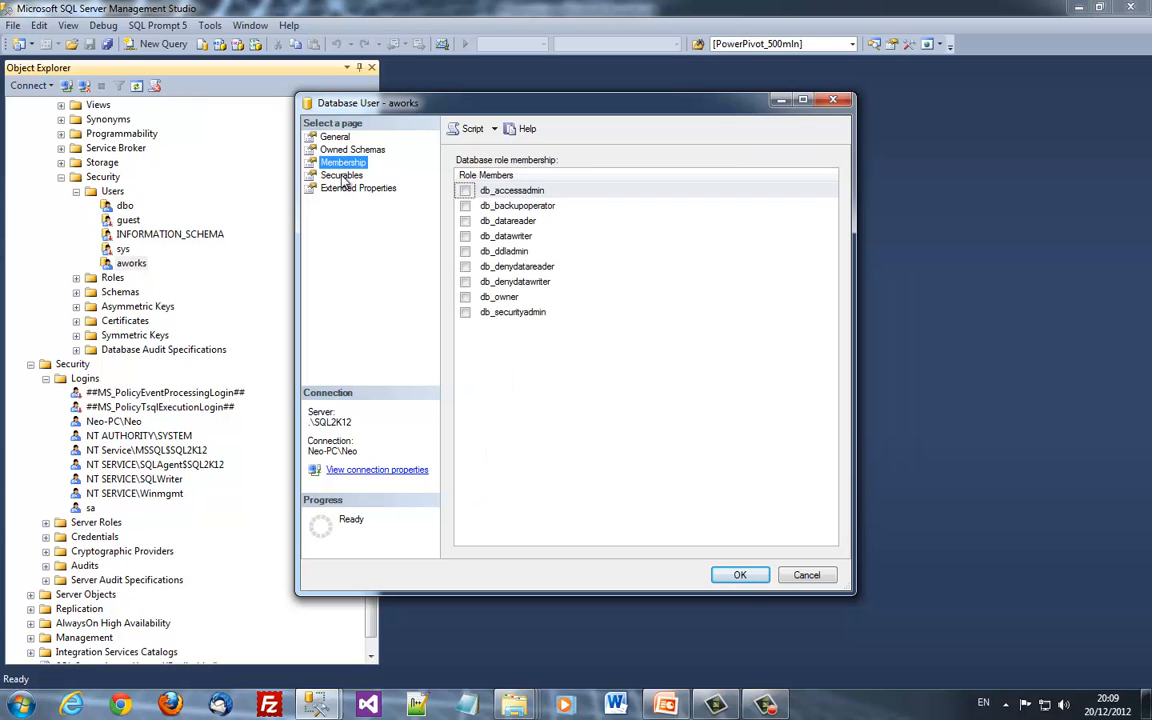
click(465, 297)
click(740, 575)
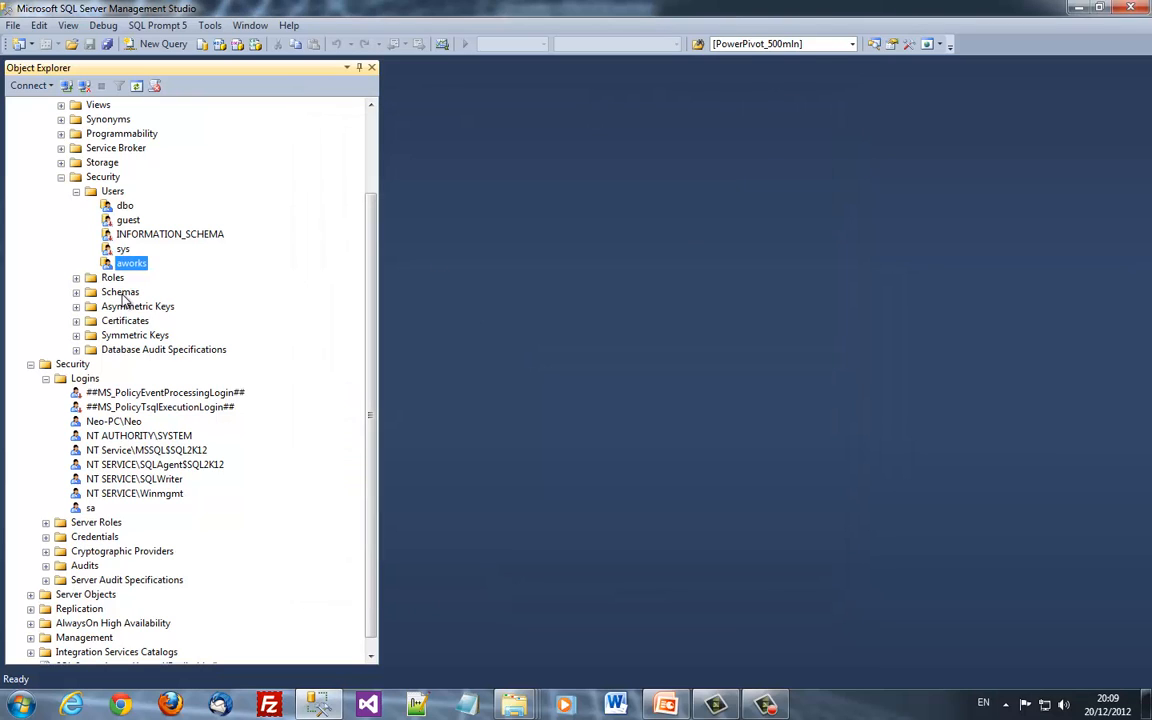
Collapse the Object Explorer tree back to the server node
key(Left)
key(Left)
key(Left)
key(Left)
key(Left)
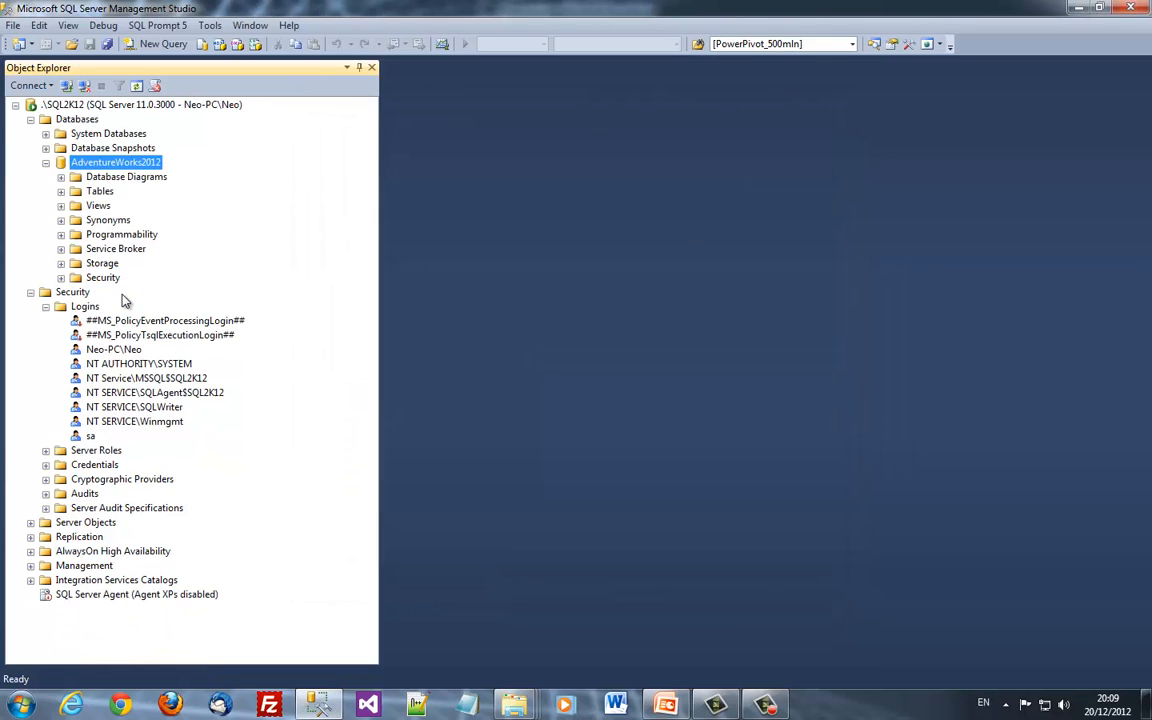
key(Down)
key(Down)
key(Down)
key(Down)
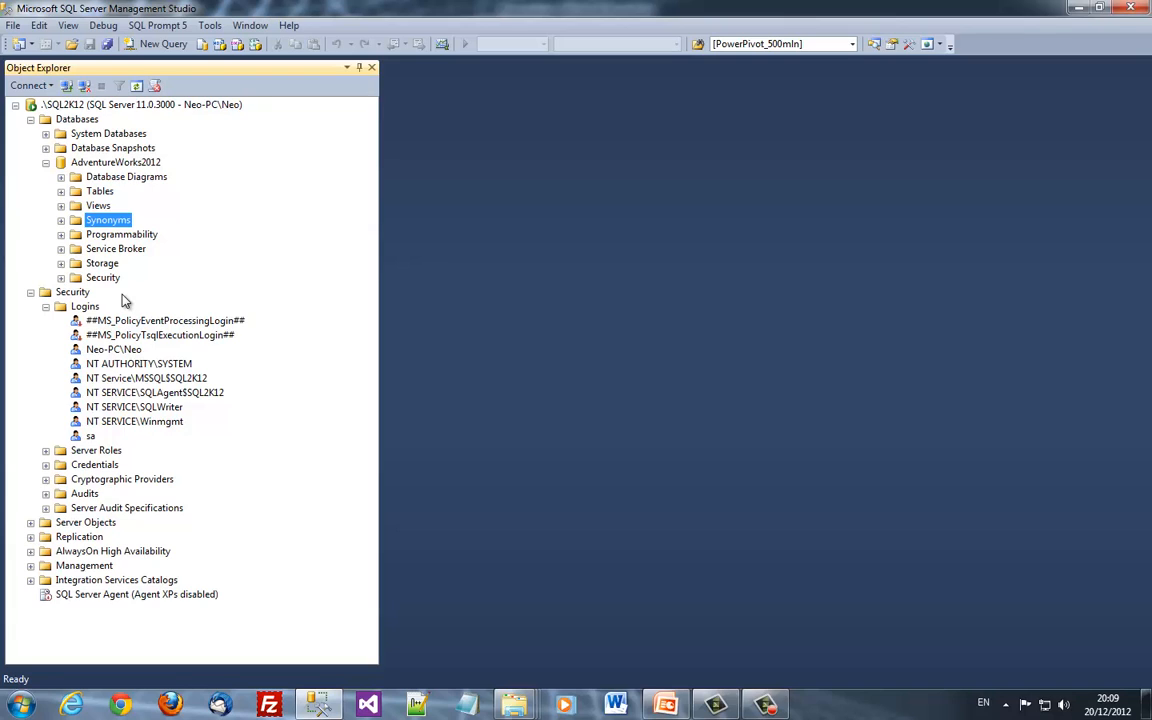
key(Left)
key(Left)
key(Left)
key(Left)
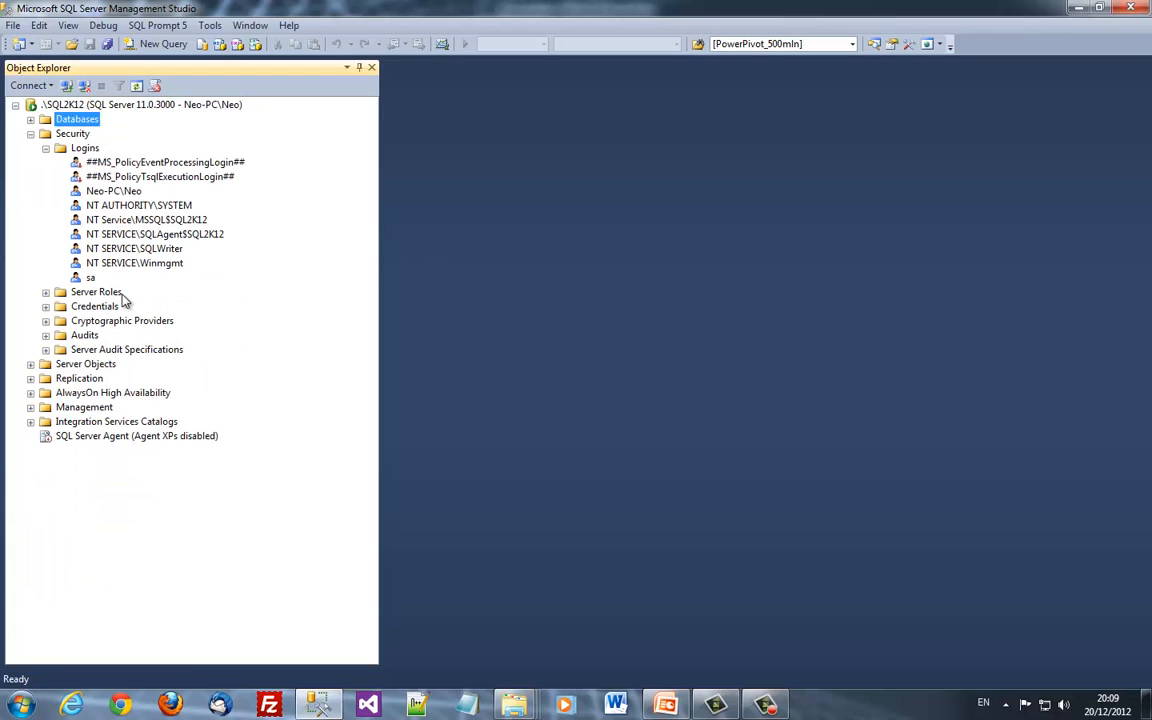
key(Down)
key(Left)
key(Up)
key(Left)
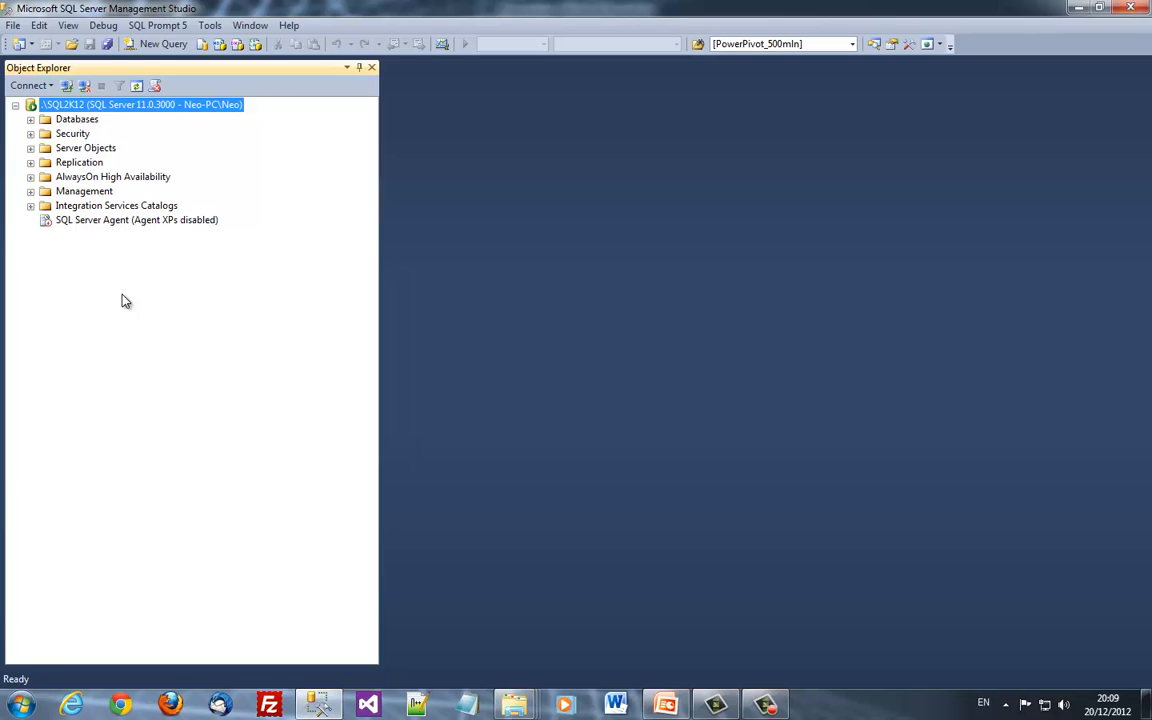
Disconnect and start a new connection using SQL Server Authentication
click(84, 86)
click(67, 86)
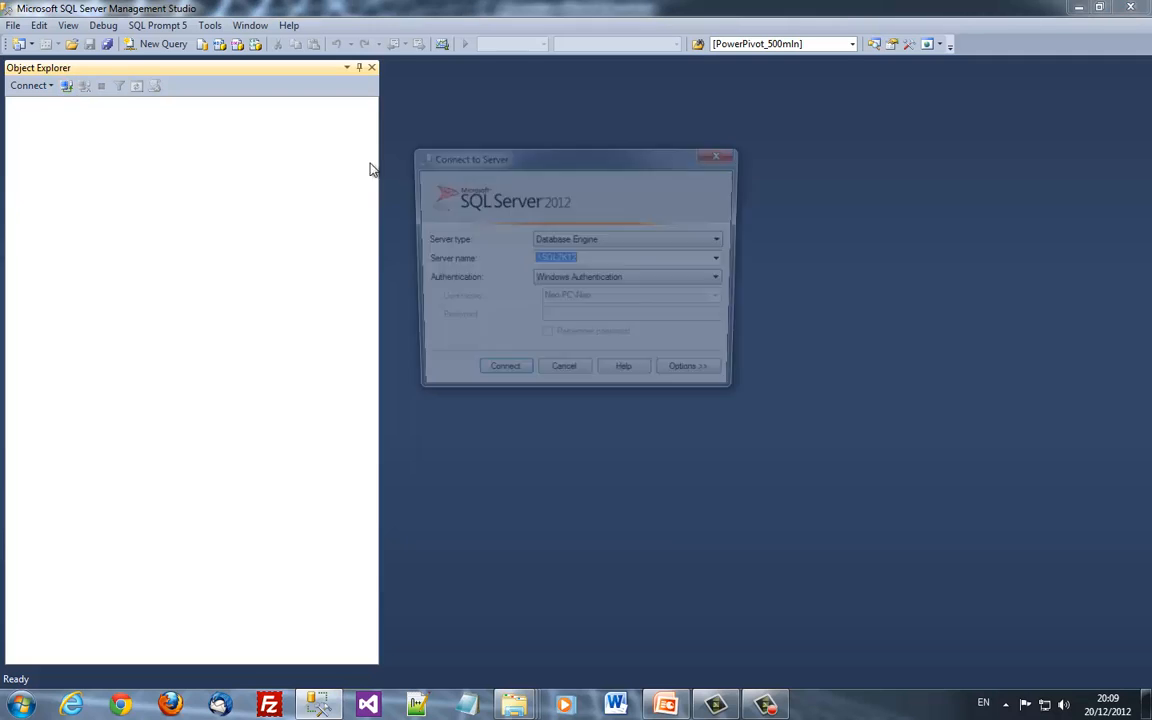
click(566, 283)
click(575, 304)
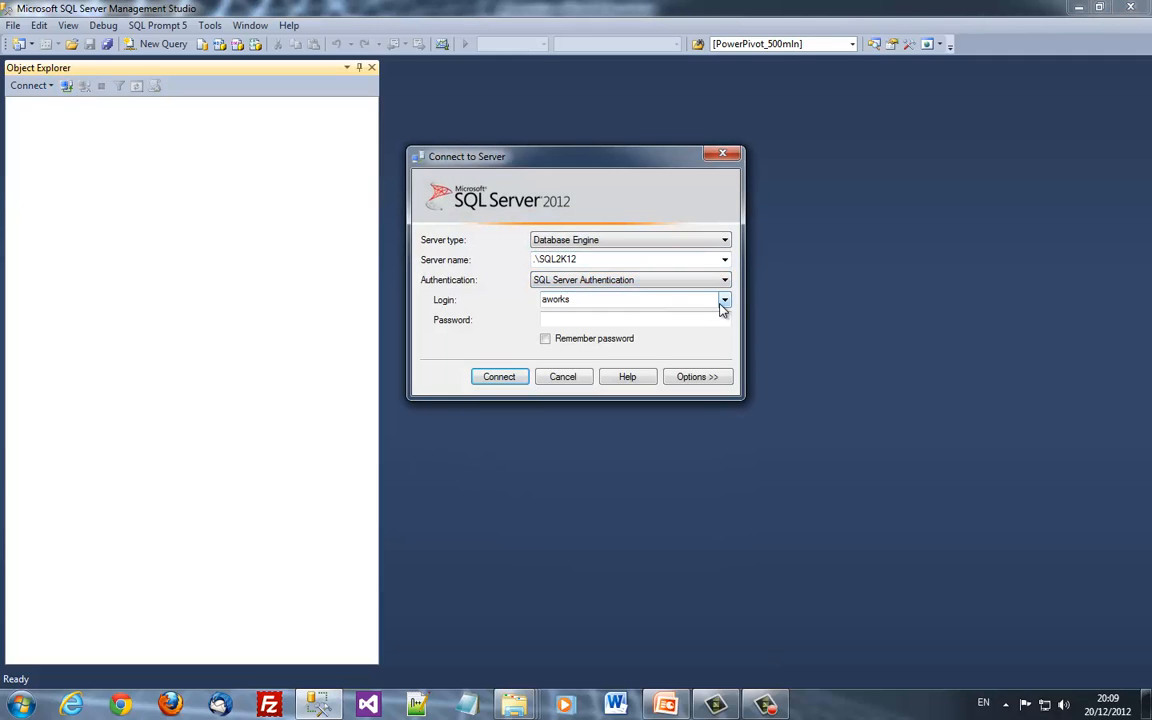
Connect as aworks with AdventureWorks2012 as the connection database, entering its password
click(711, 387)
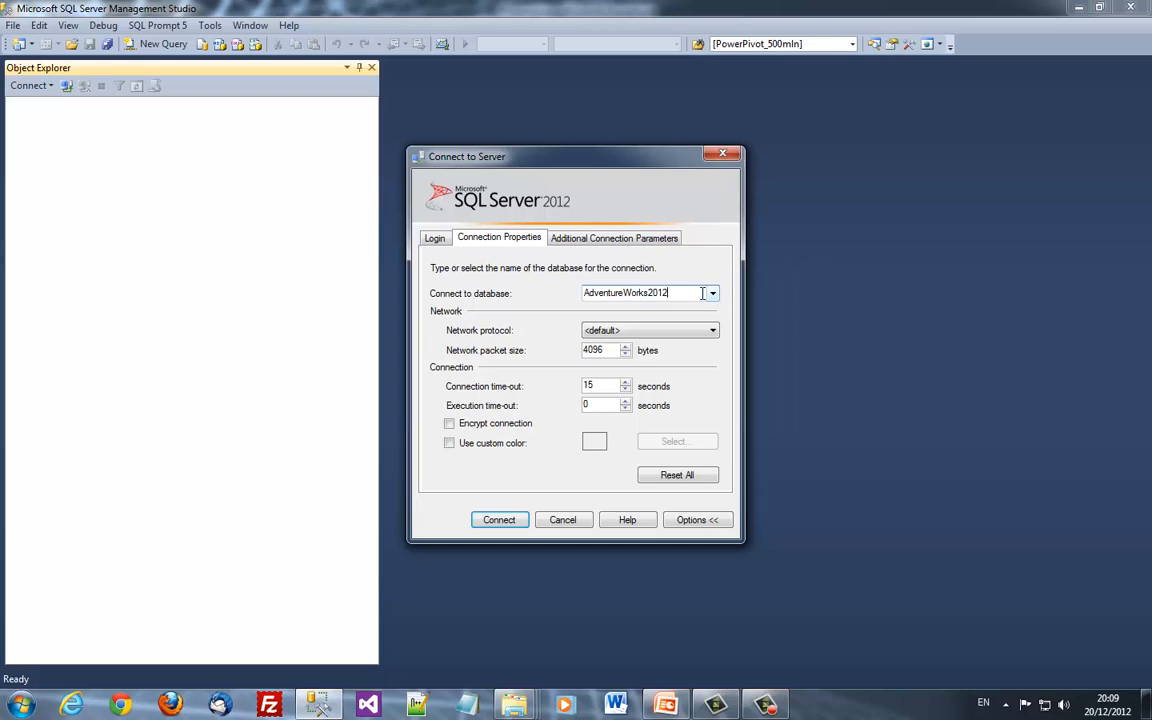
drag(663, 292, 586, 292)
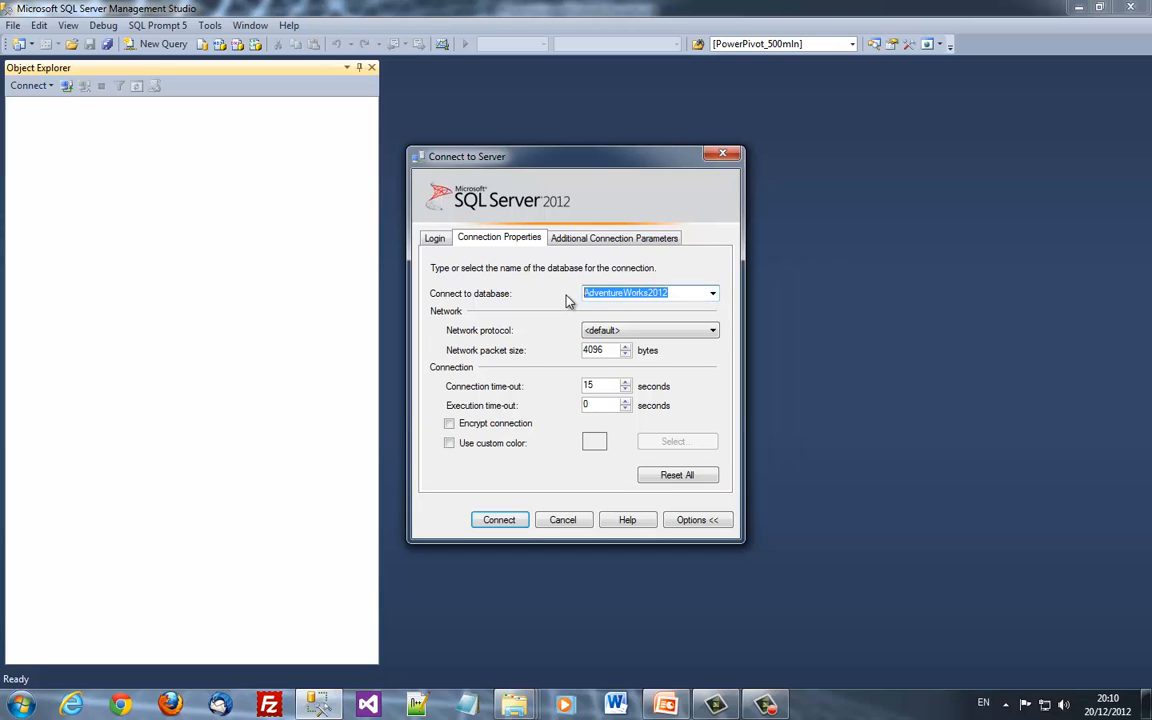
key(Right)
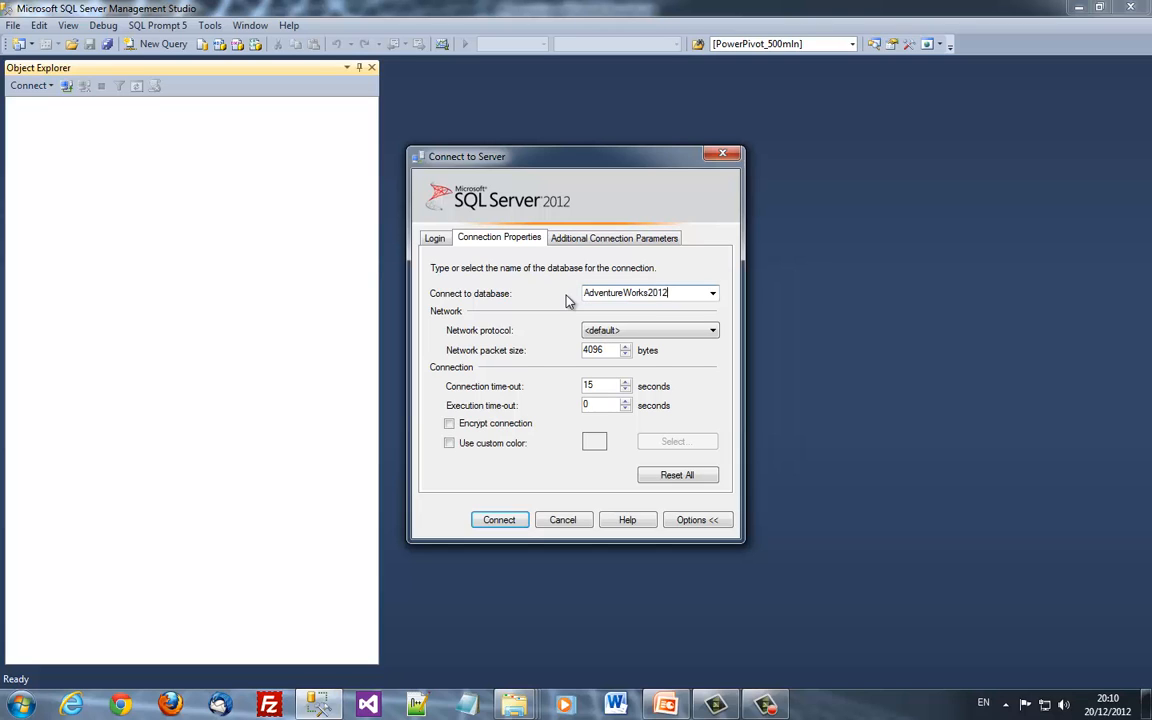
click(674, 296)
click(436, 240)
click(608, 388)
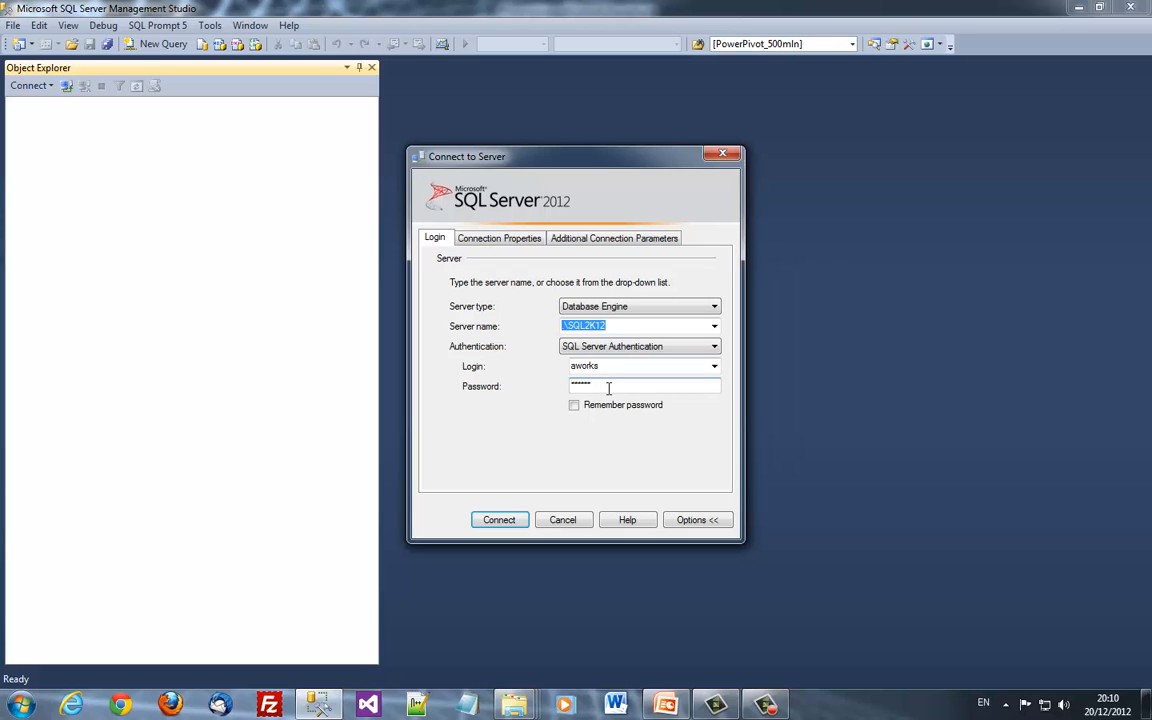
key(Return)
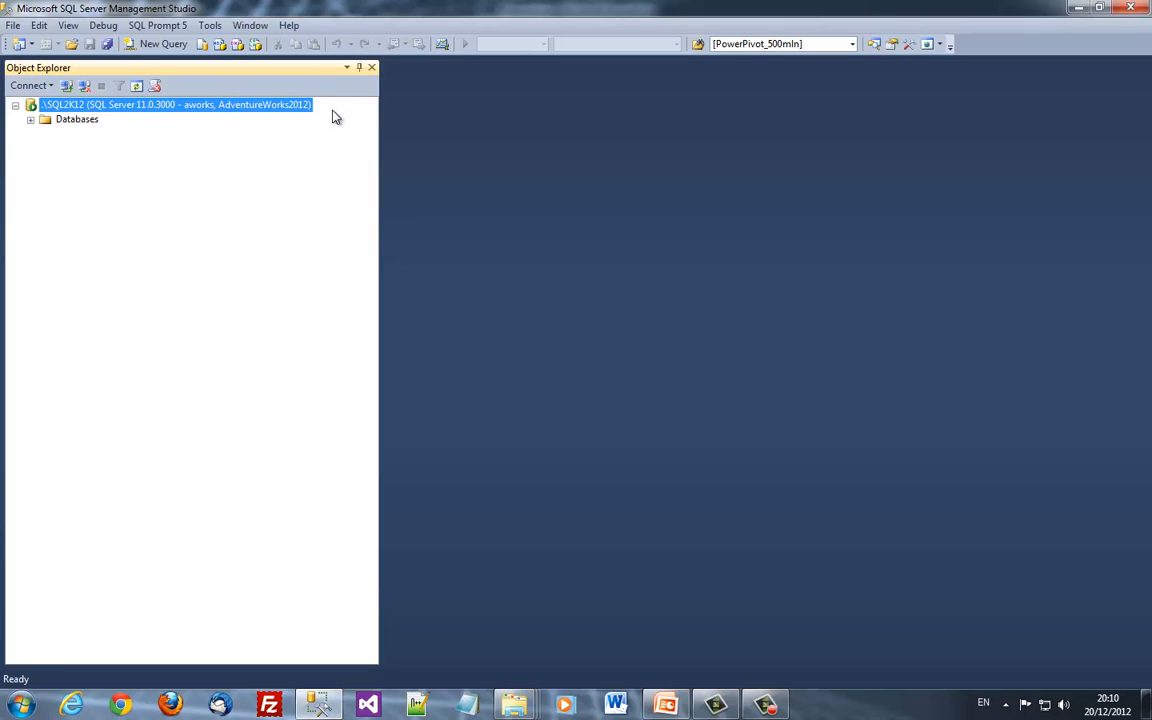
Run Select Top 1000 Rows on the Person.Address table in AdventureWorks2012
click(30, 119)
double_click(58, 134)
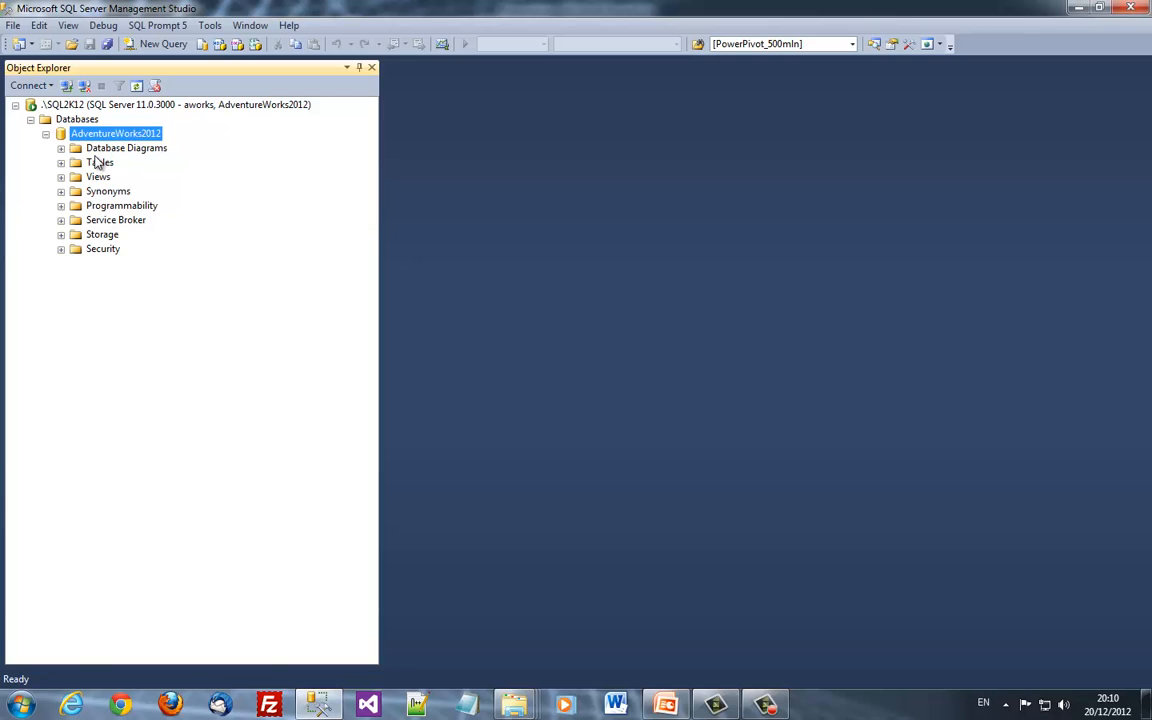
double_click(92, 160)
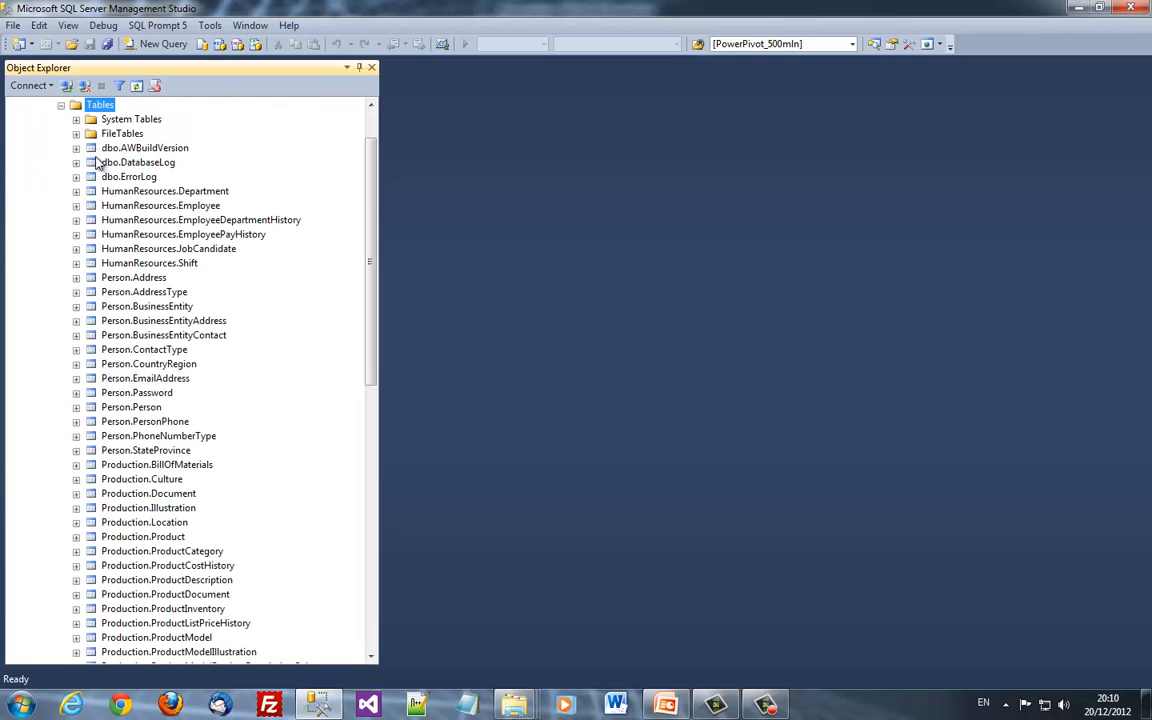
right_click(145, 278)
mouse_move(272, 399)
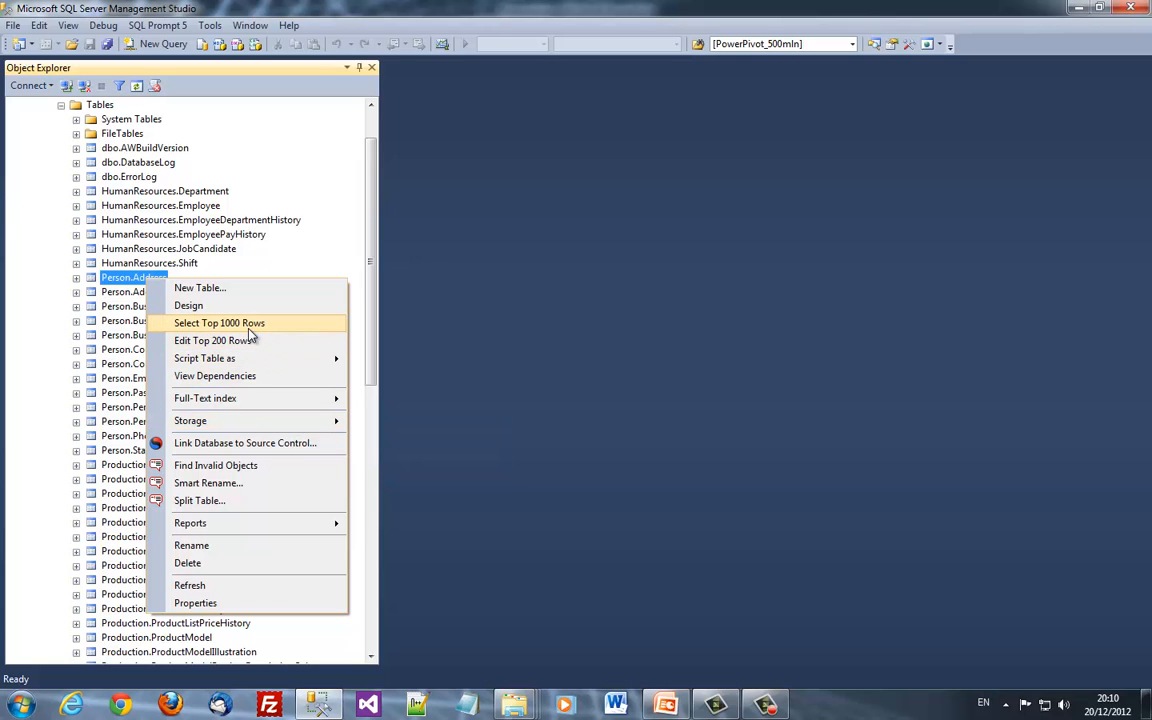
click(220, 322)
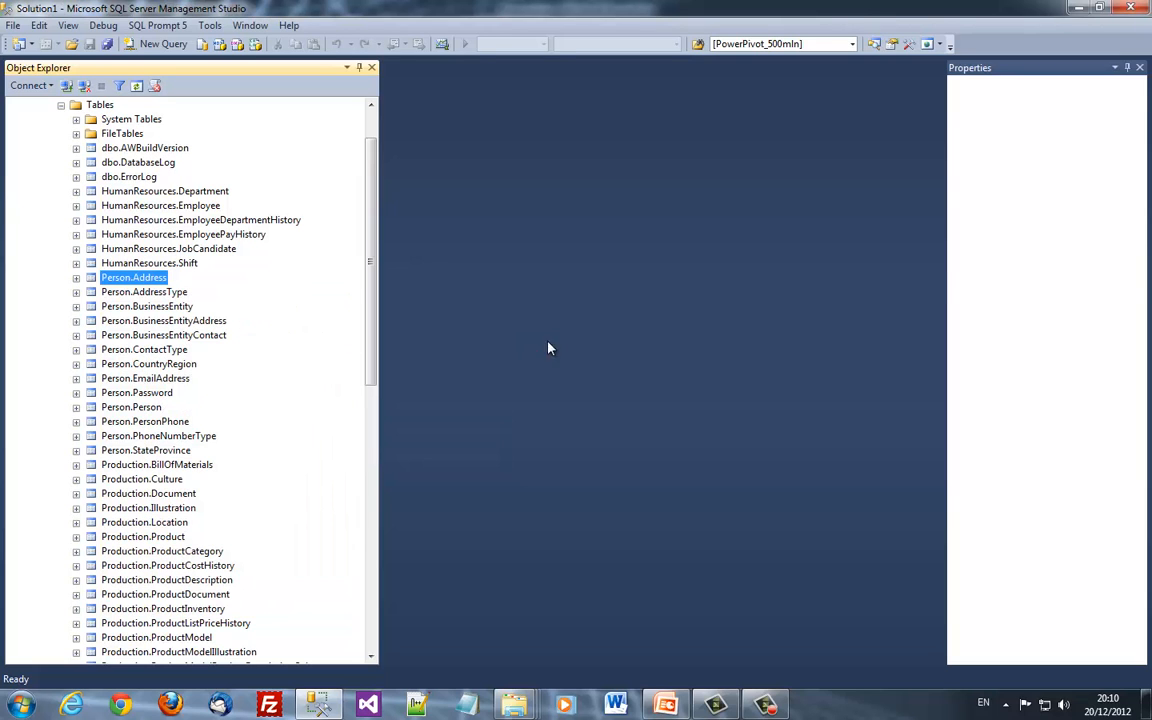
scroll(644, 277, up, 1)
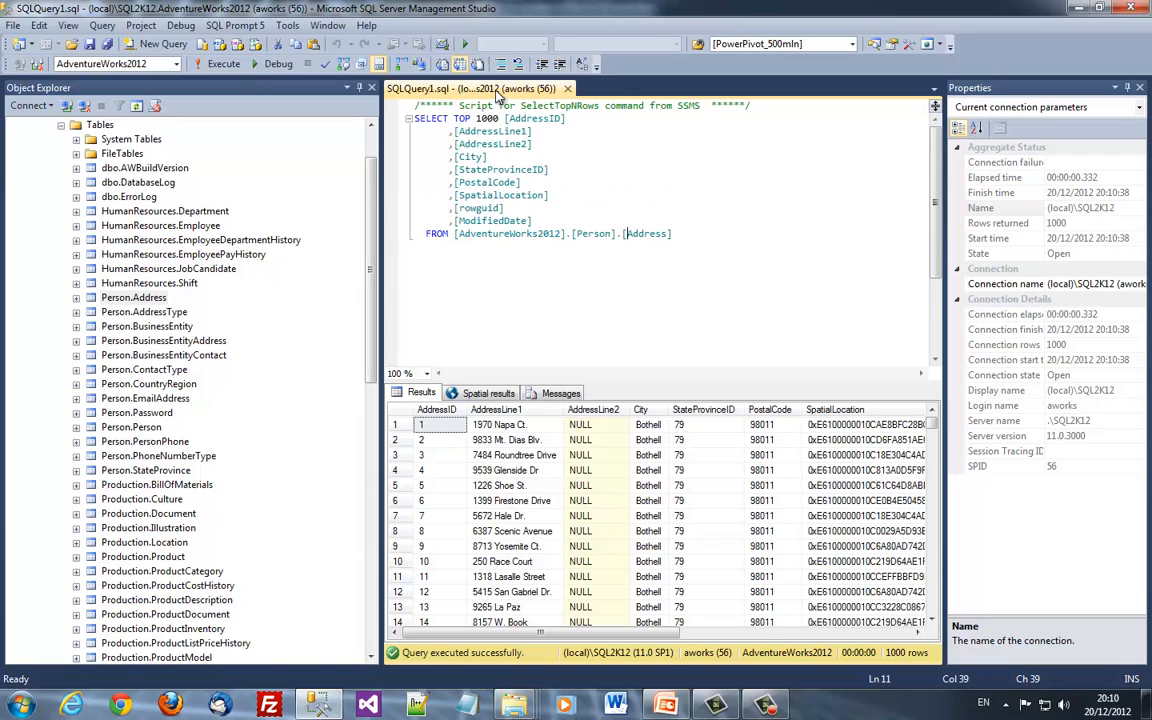
Close the query window and collapse Tables and the AdventureWorks2012 node
key(ctrl+F4)
key(Left)
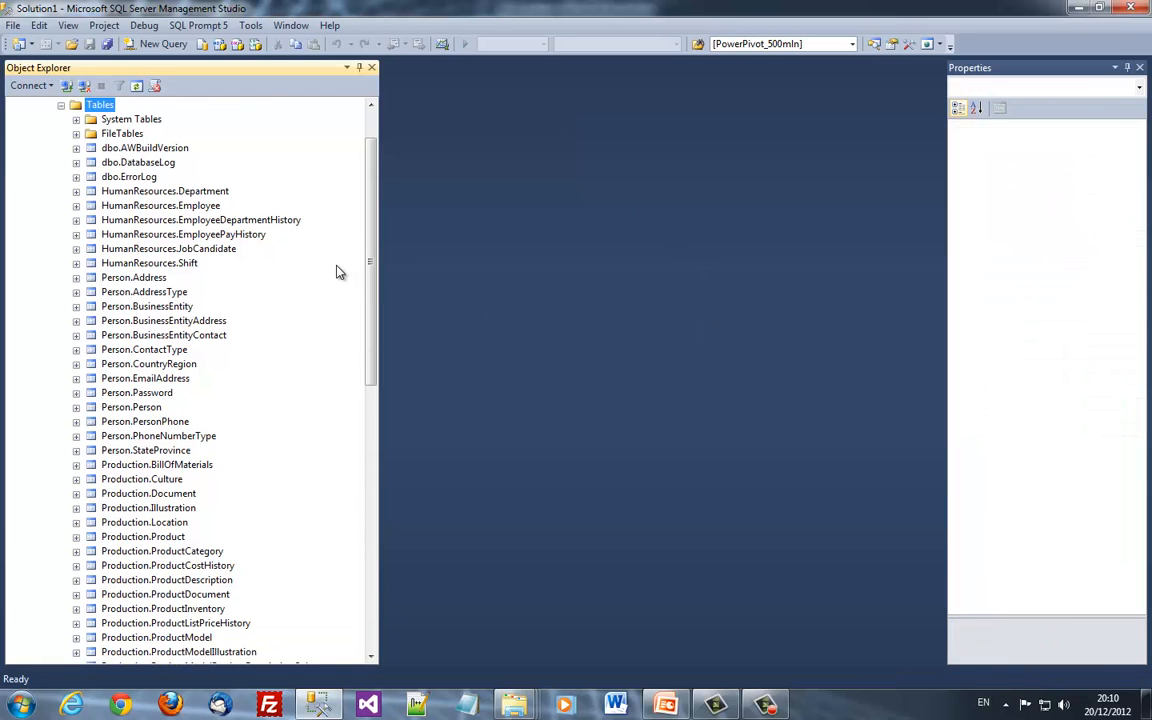
key(Left)
key(Left)
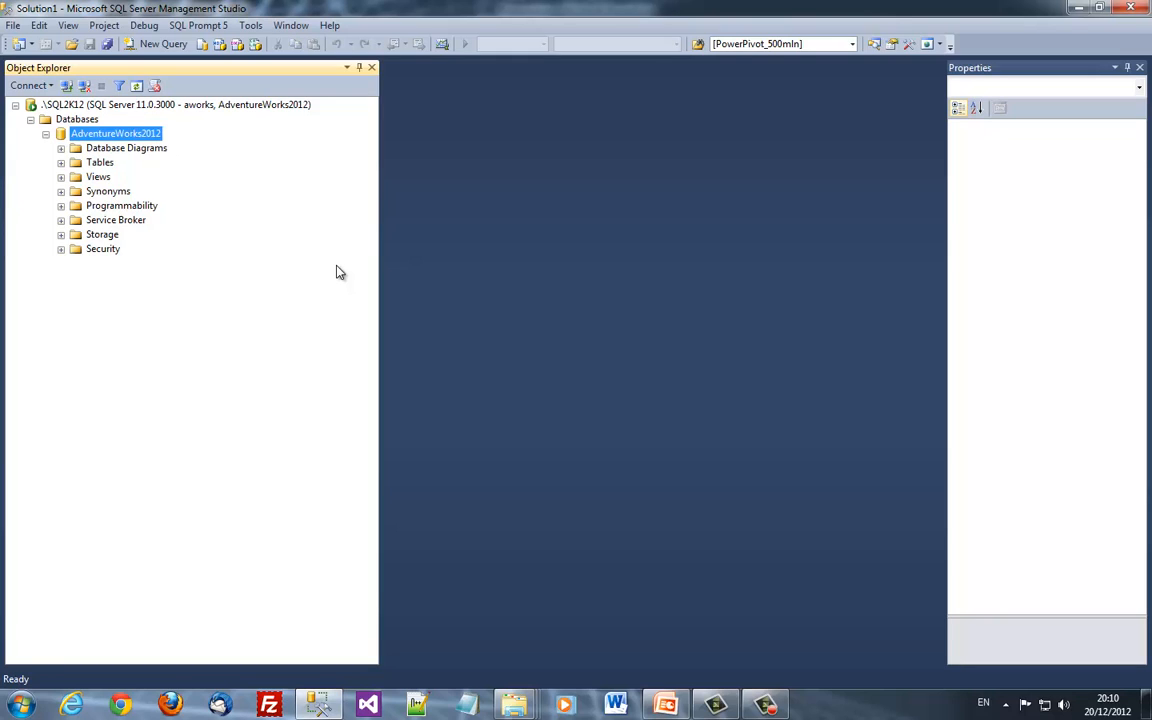
key(Left)
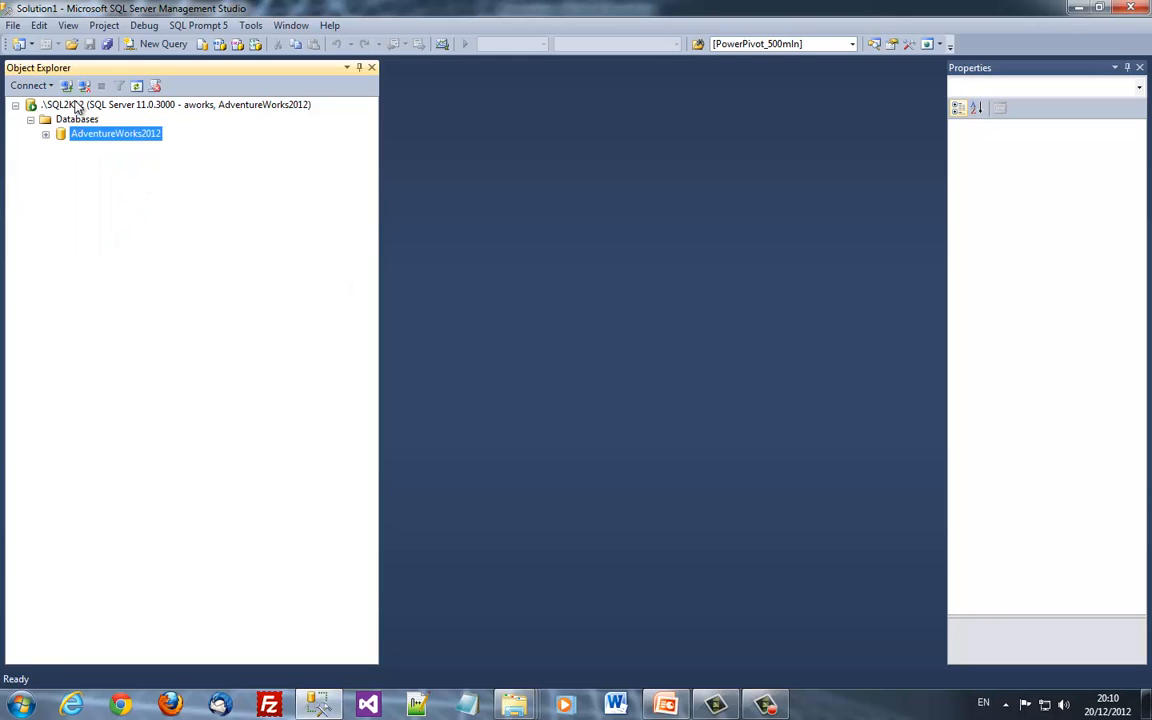
Disconnect the aworks session and reconnect to the server with Windows Authentication
click(84, 85)
click(66, 85)
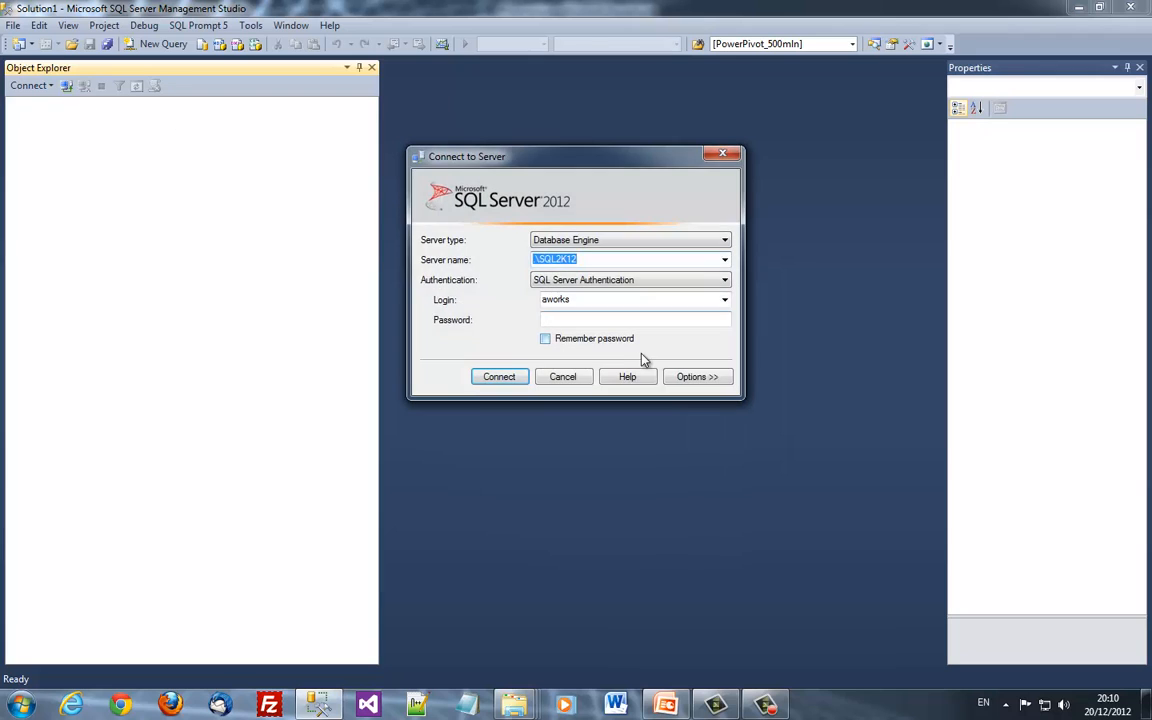
key(Tab)
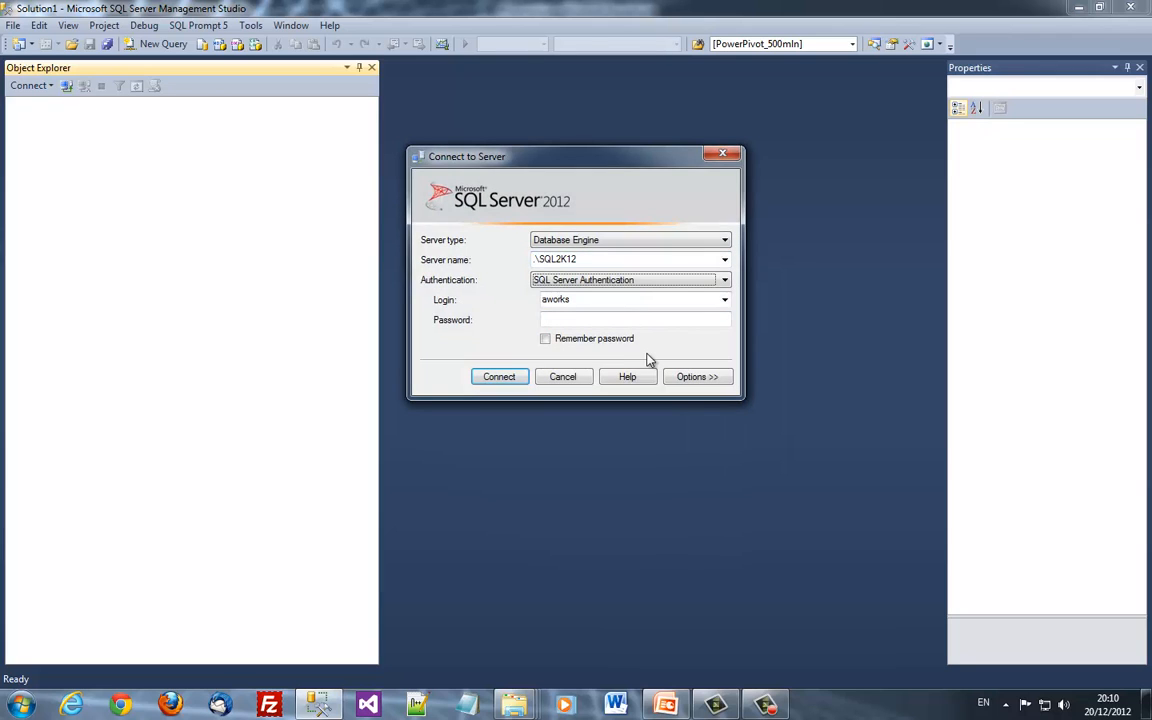
key(Up)
key(Return)
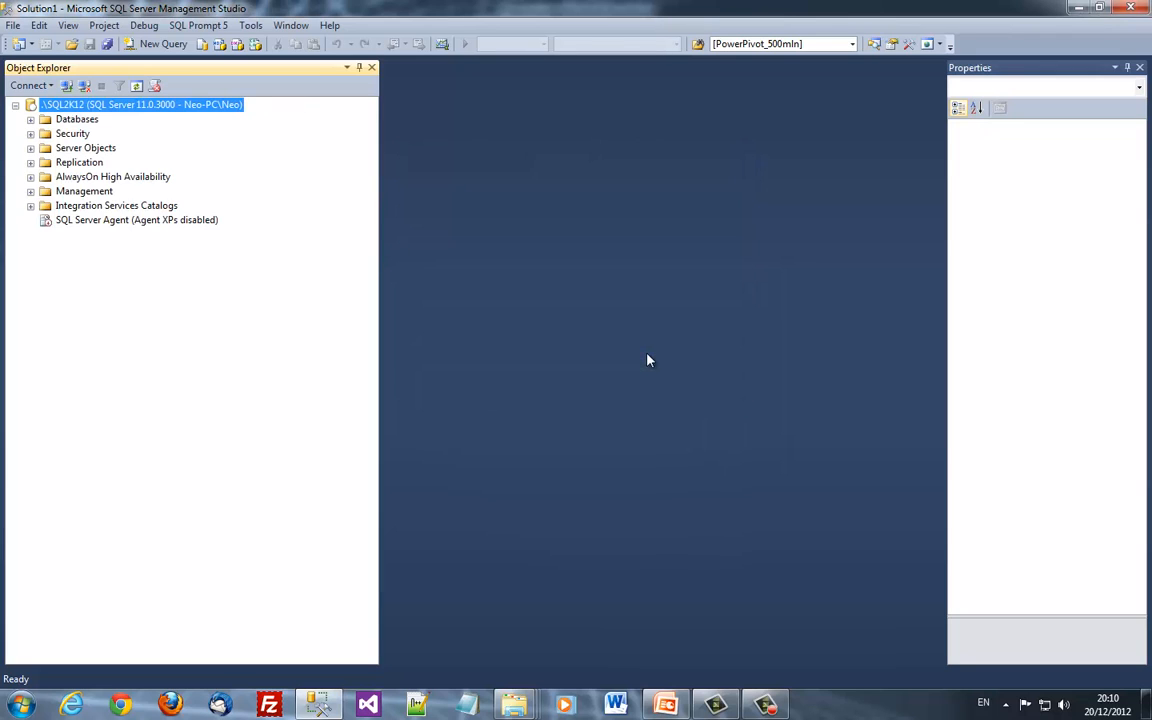
Expand Databases, Security and Logins to confirm no aworks login exists
key(Right)
right_click(118, 148)
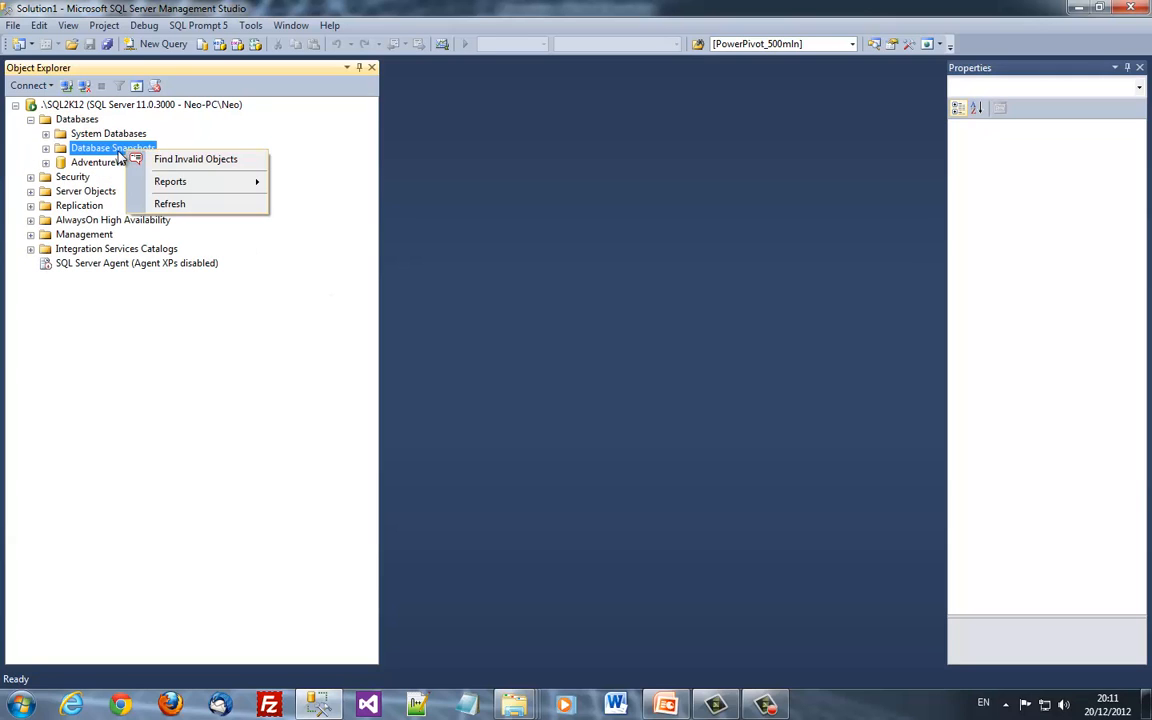
click(103, 166)
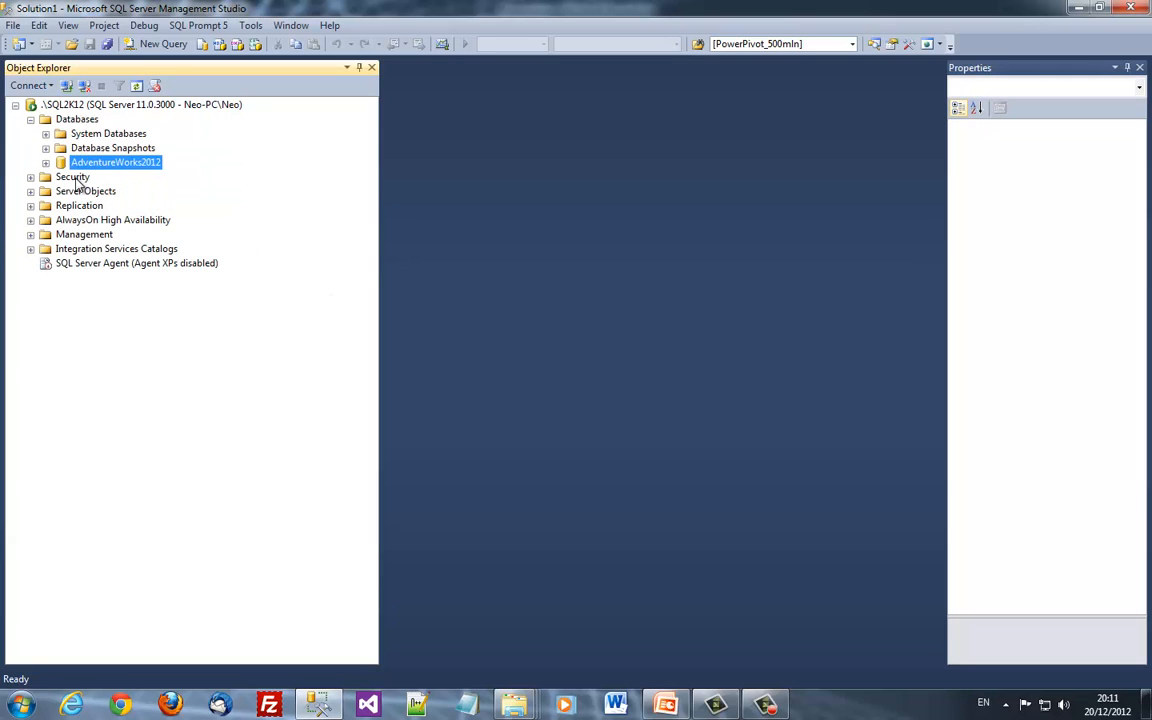
click(74, 179)
key(Right)
click(86, 191)
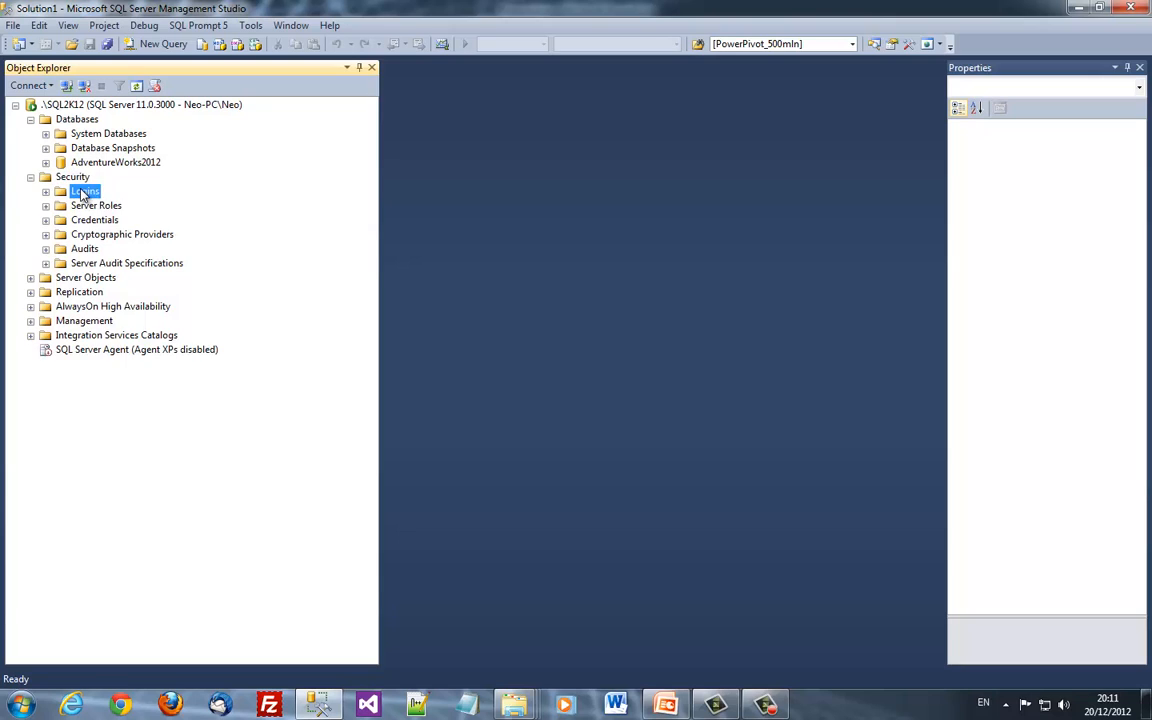
key(Right)
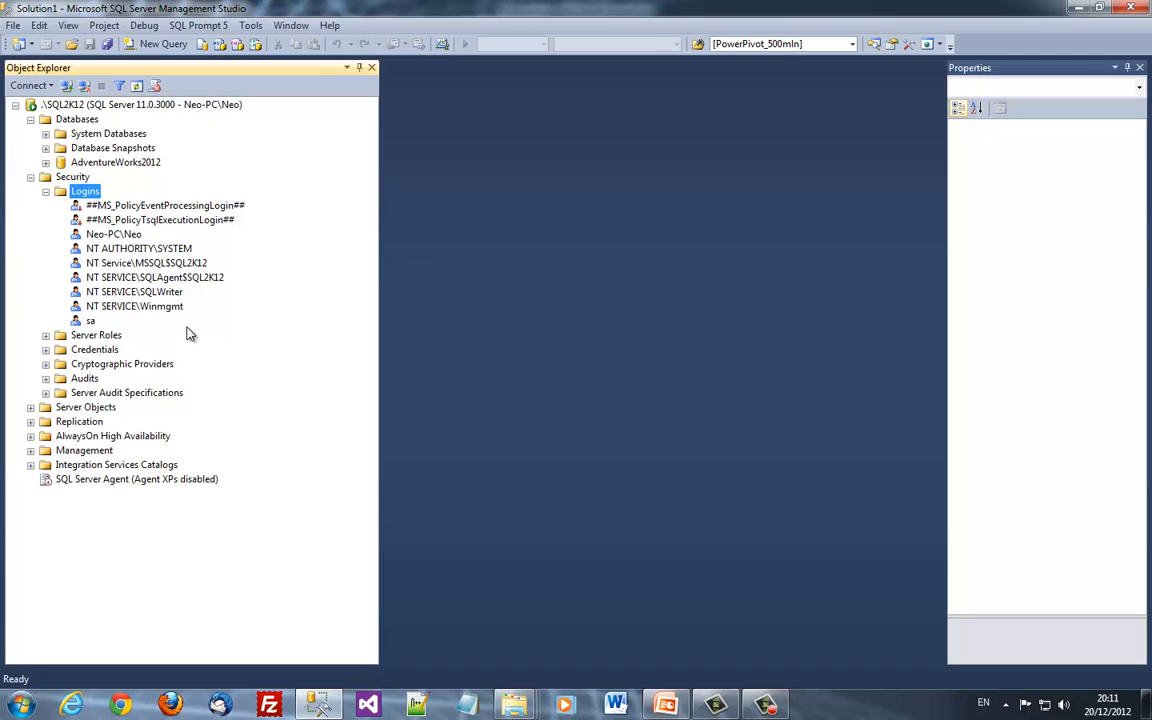
key(Up)
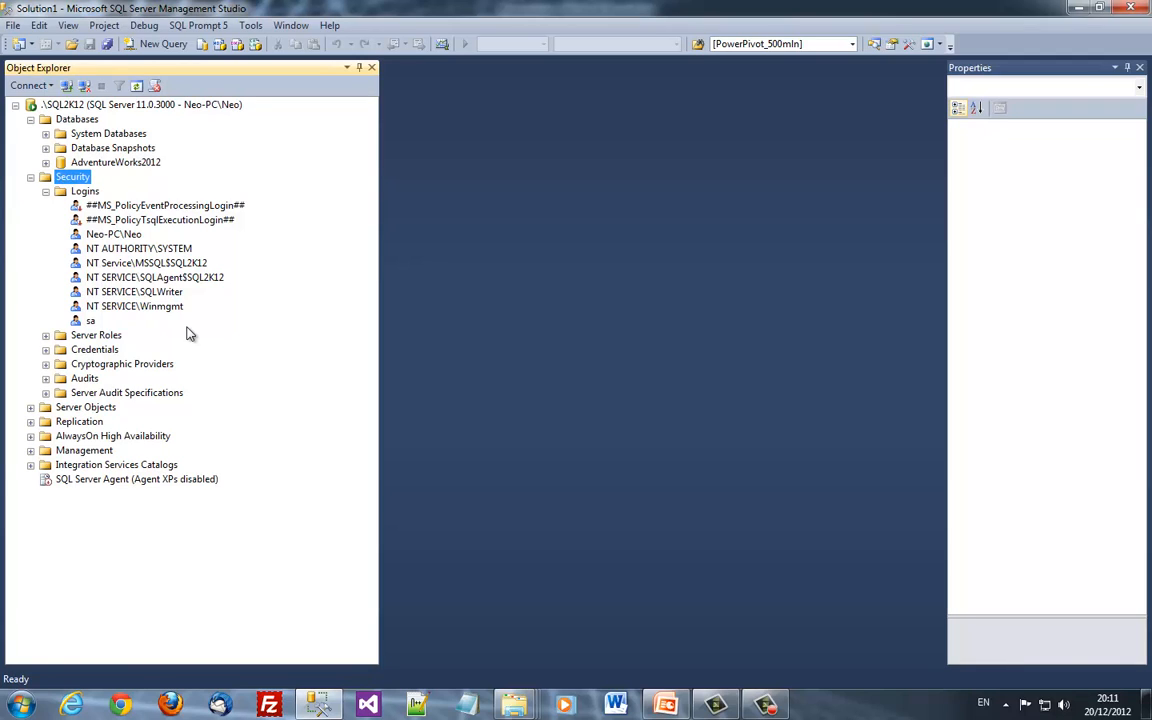
Start an AdventureWorks2012 backup, remove the old aworks12b.bak destination and make it copy-only
right_click(119, 164)
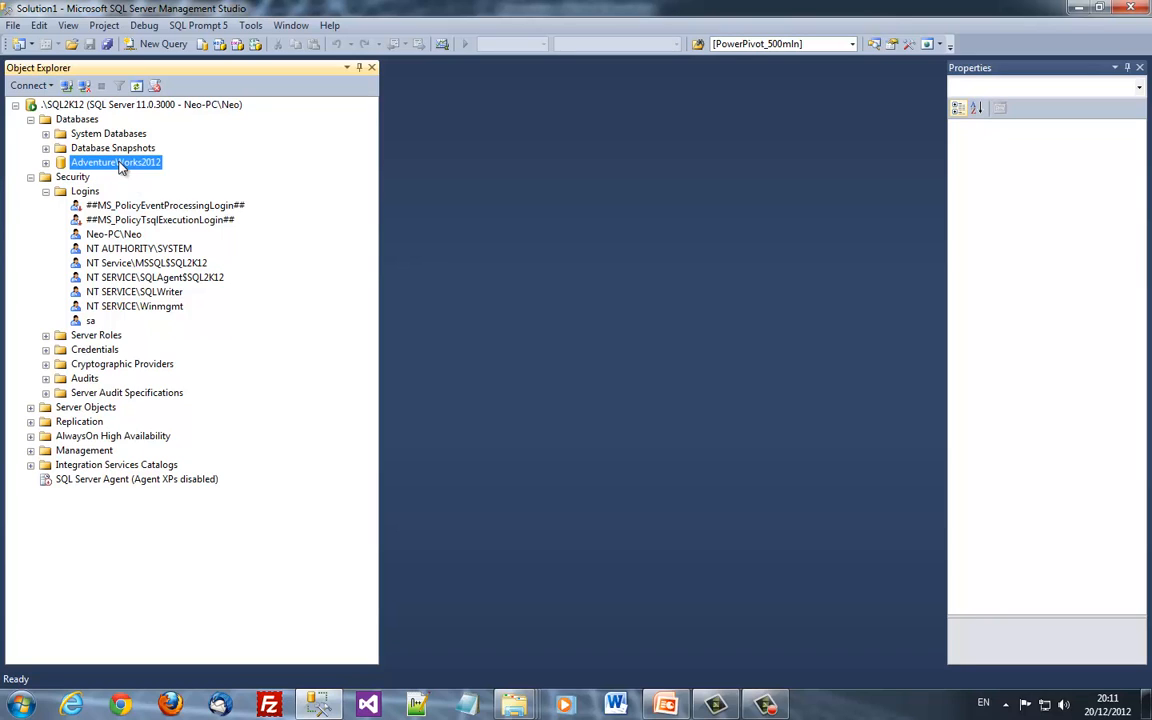
mouse_move(210, 229)
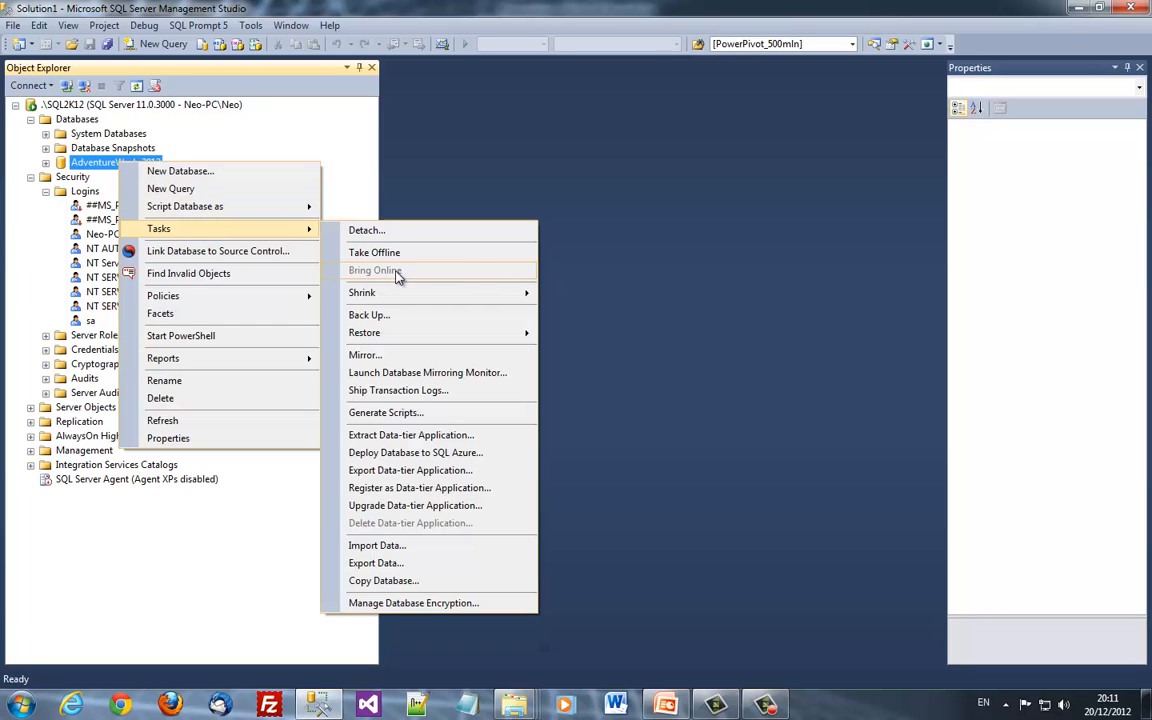
click(429, 318)
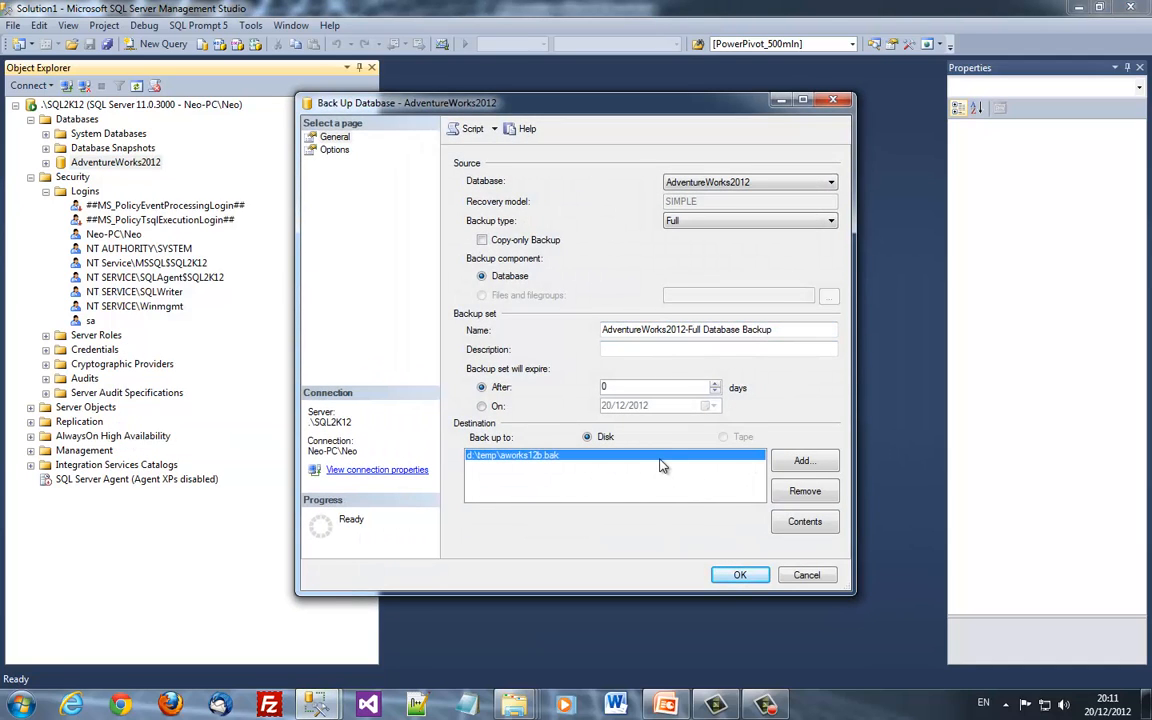
click(805, 490)
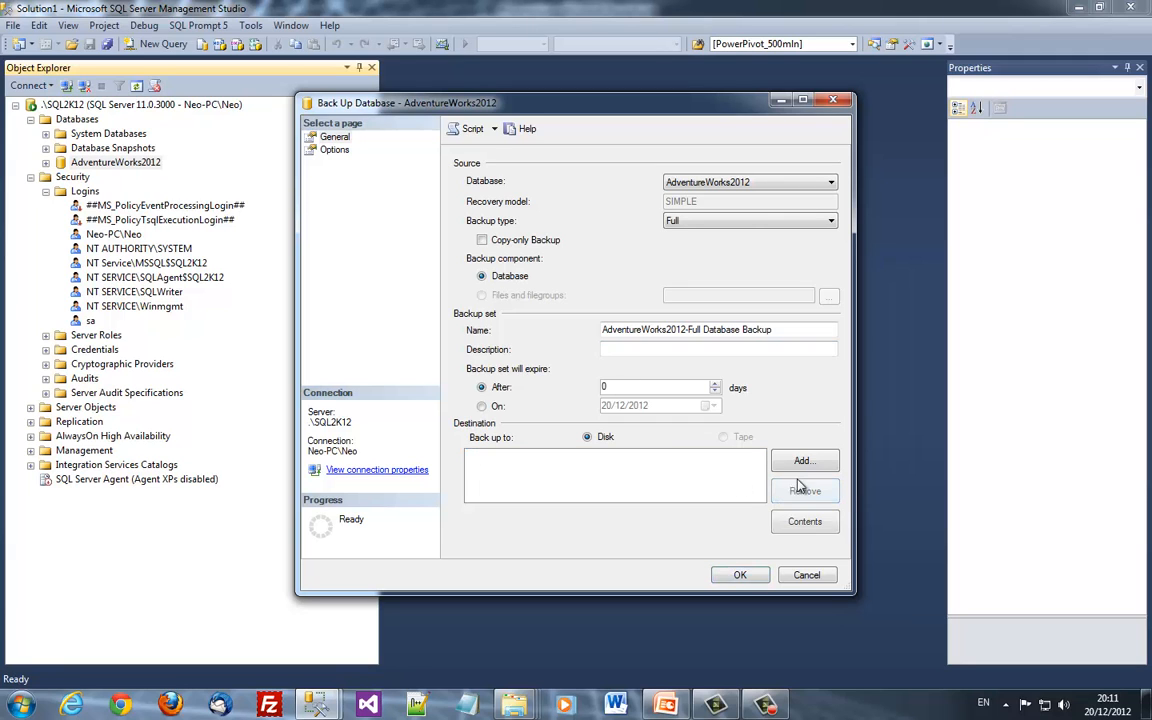
click(802, 460)
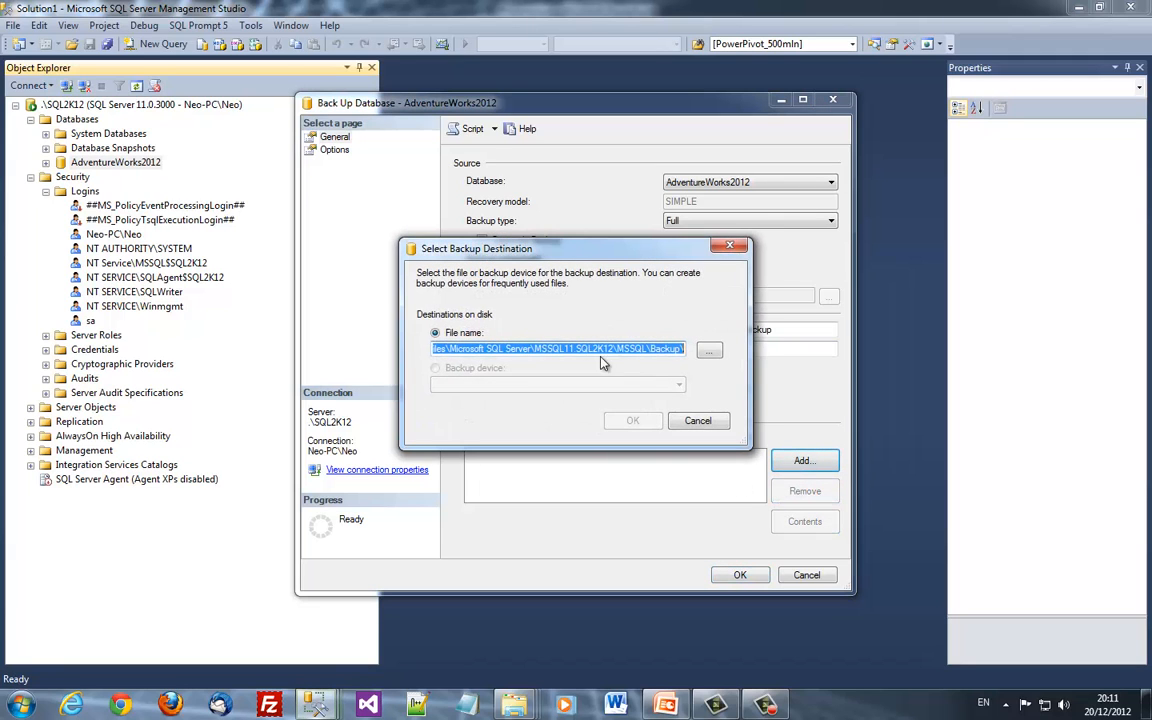
click(709, 350)
click(701, 563)
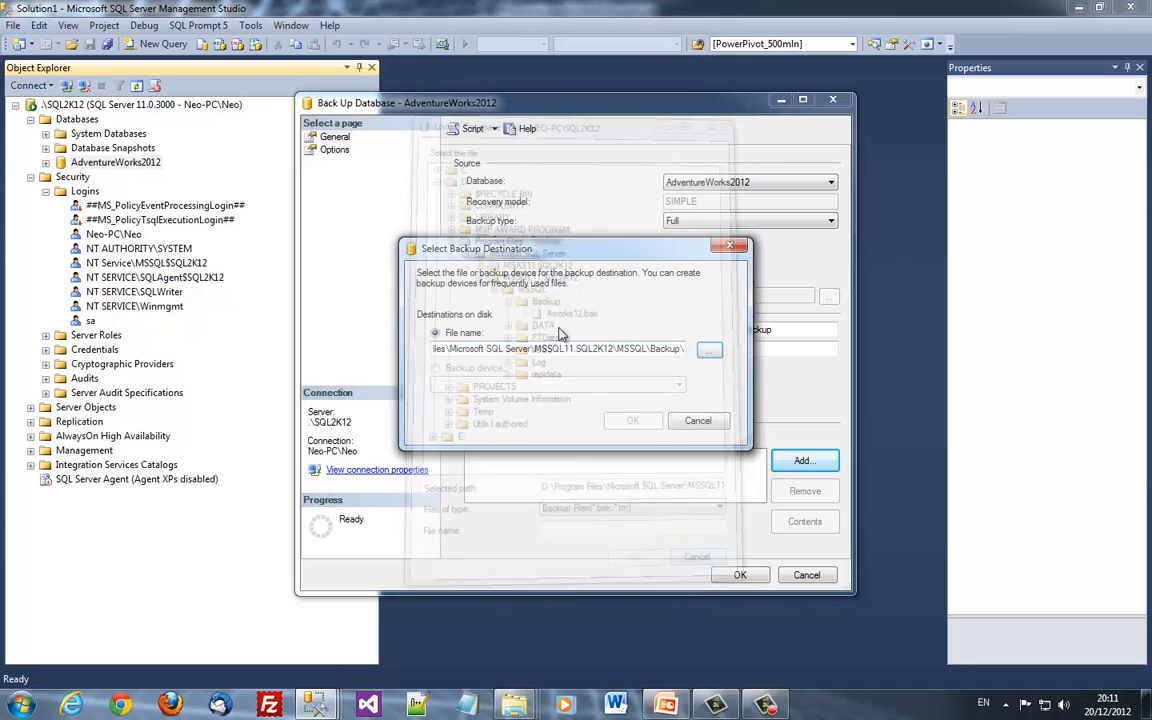
click(666, 418)
click(482, 240)
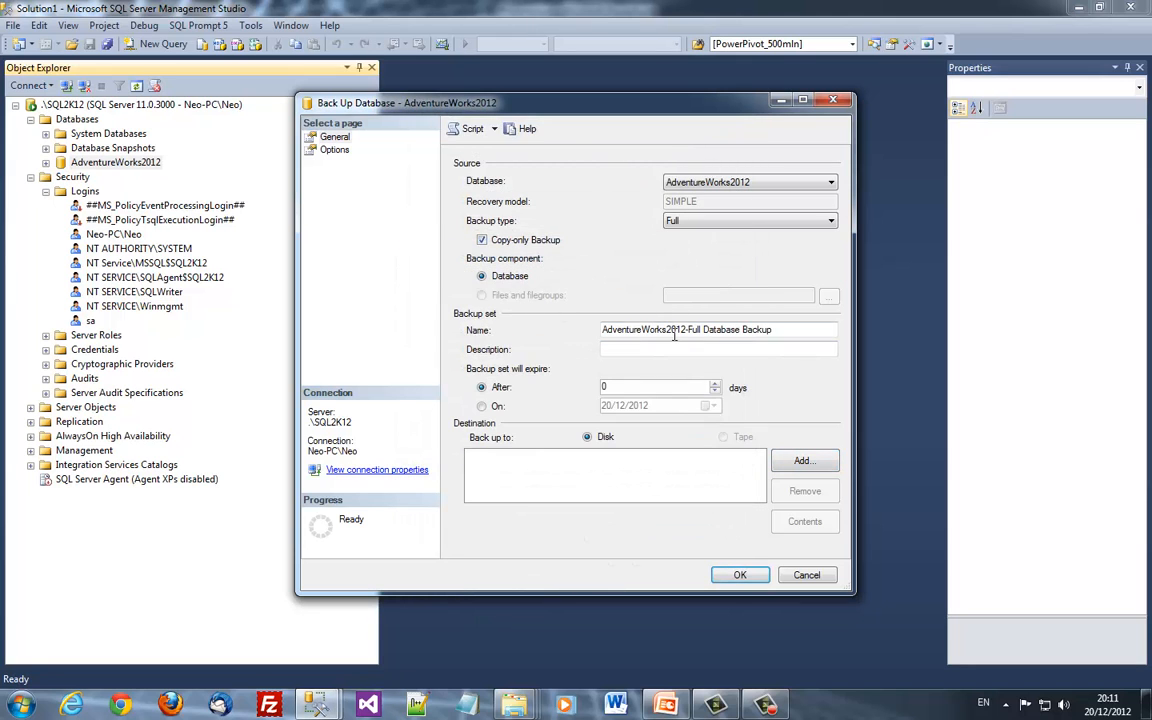
Add d:\temp\aworks12c.bak as the destination, run the backup and acknowledge completion
click(802, 460)
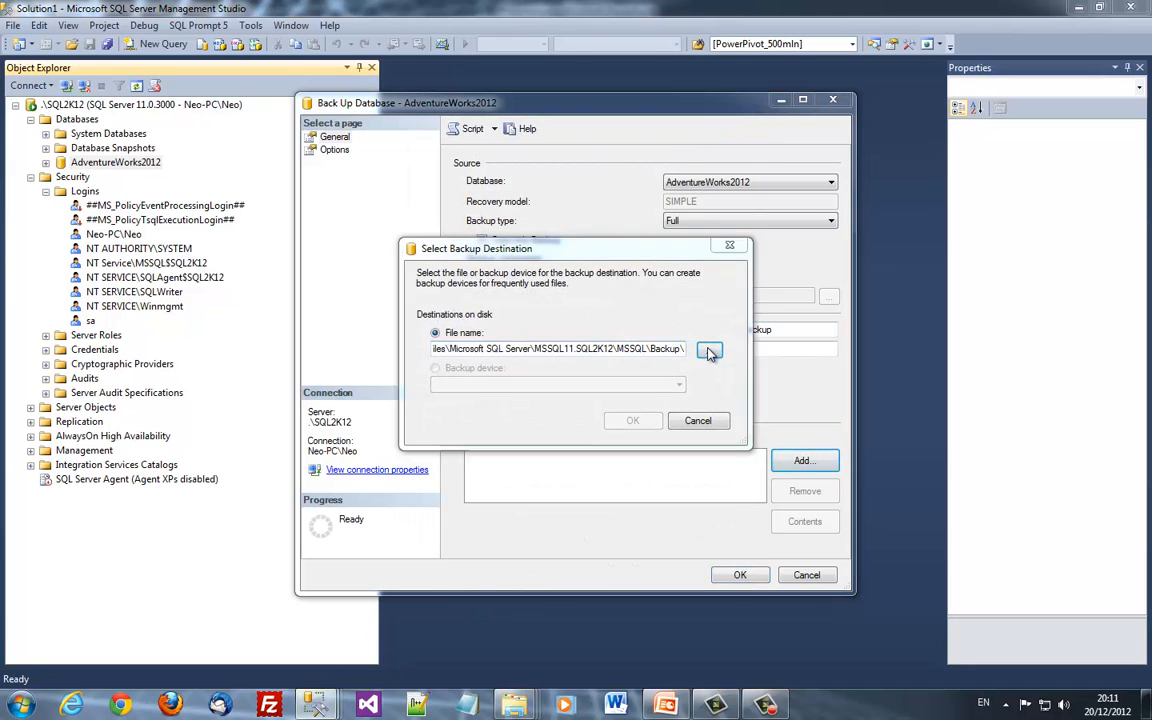
click(709, 349)
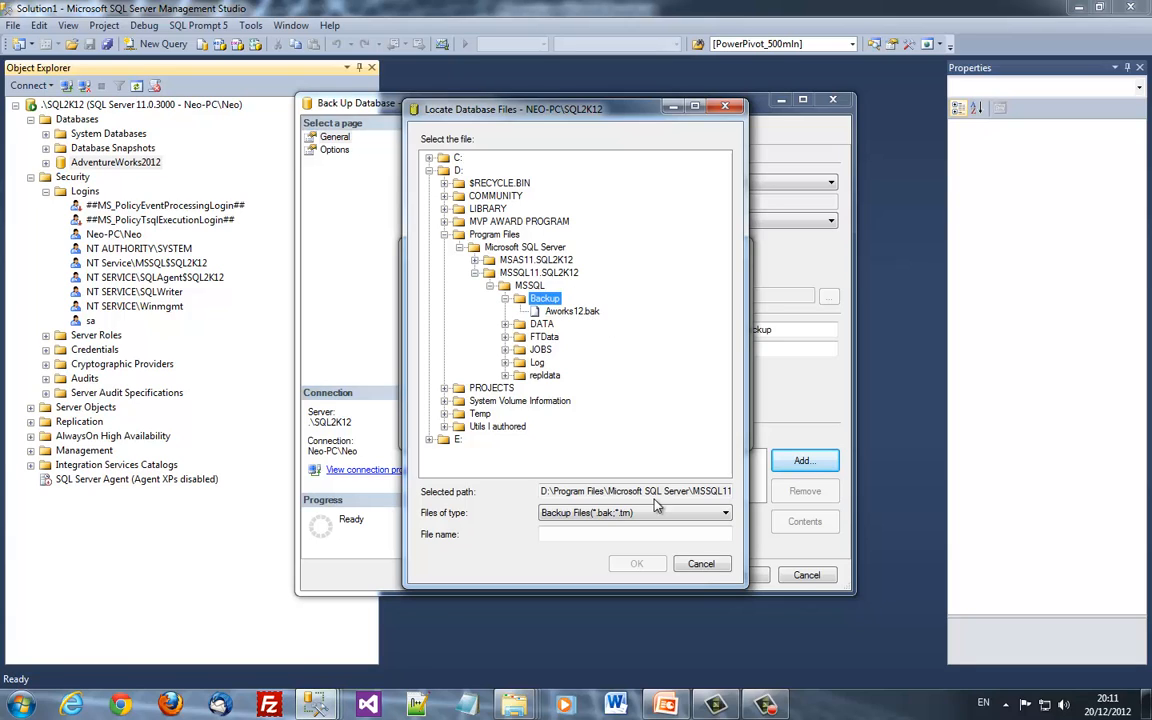
drag(499, 108, 394, 123)
click(554, 573)
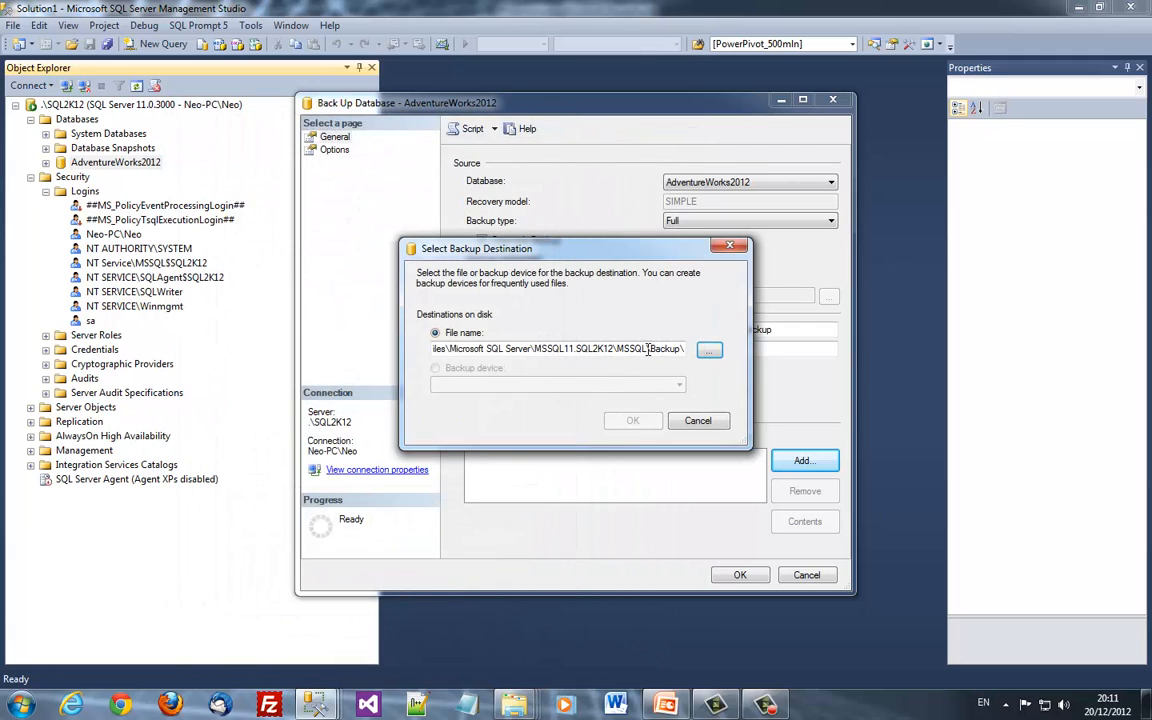
click(648, 349)
key(Home)
key(shift+End)
text(d:)
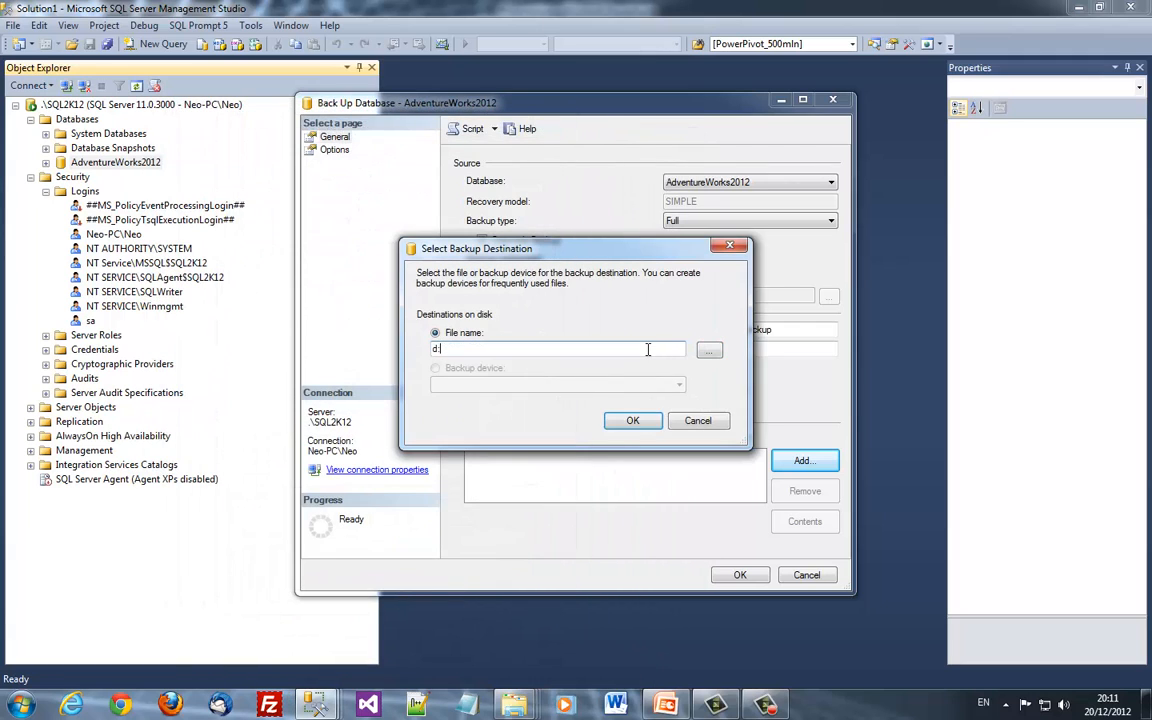
text(\temp\)
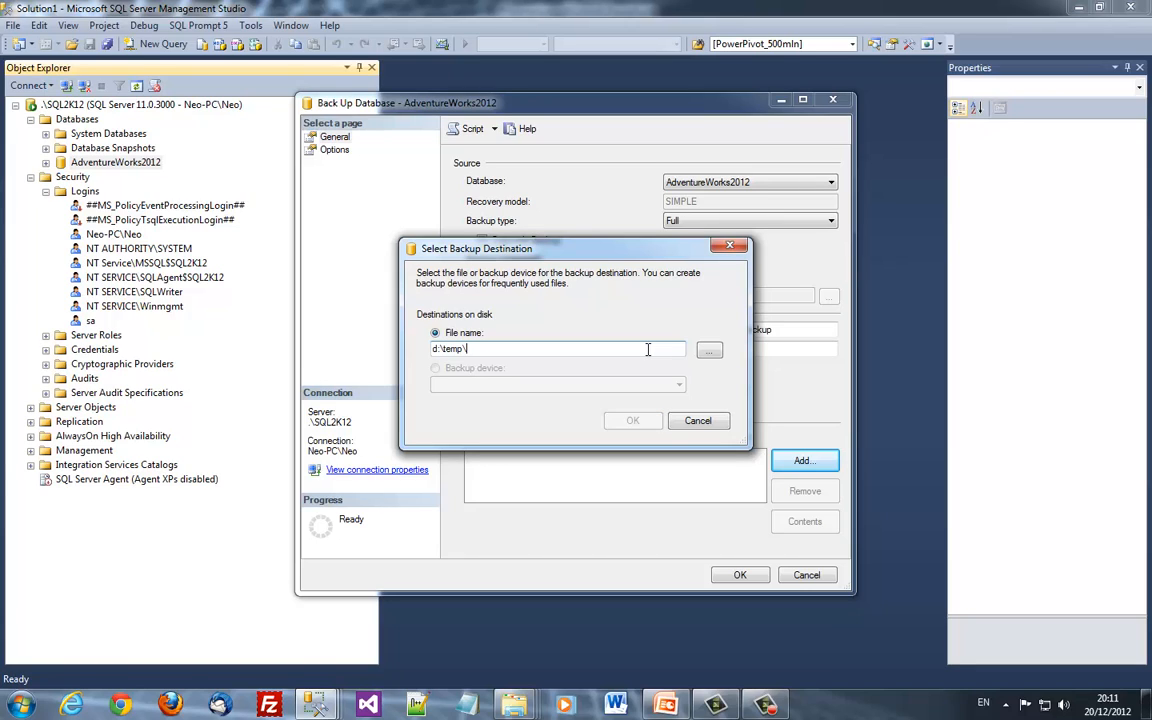
text(aworks12c.bak)
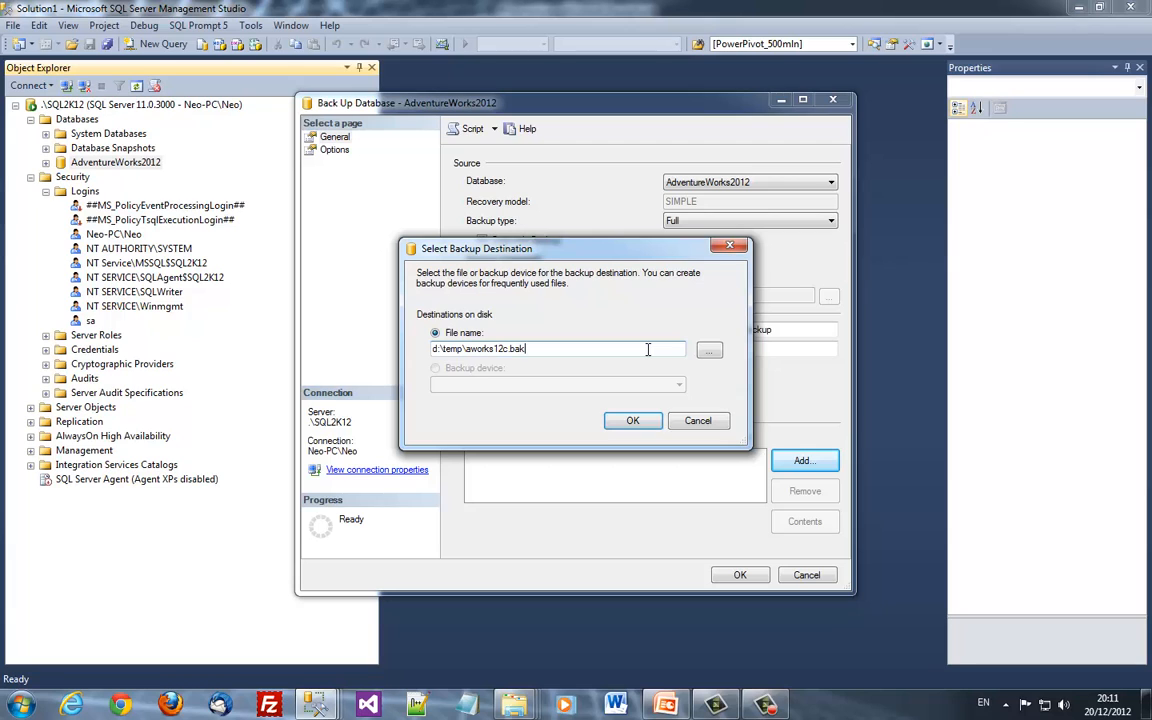
key(Return)
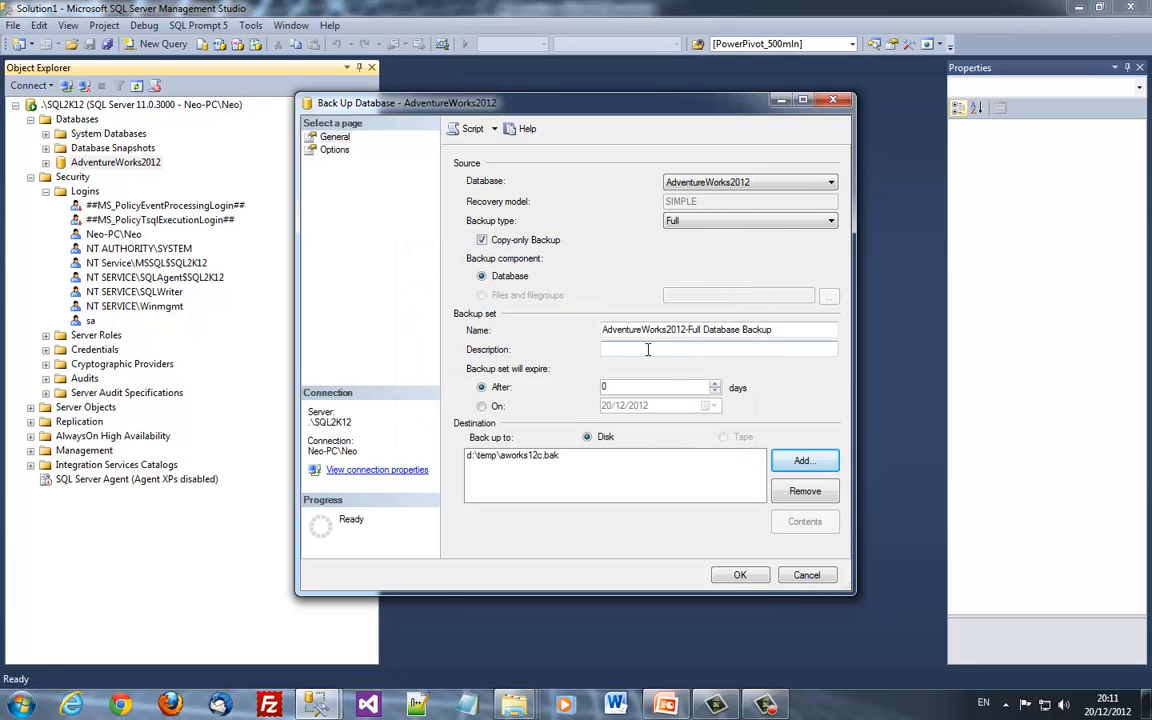
click(739, 575)
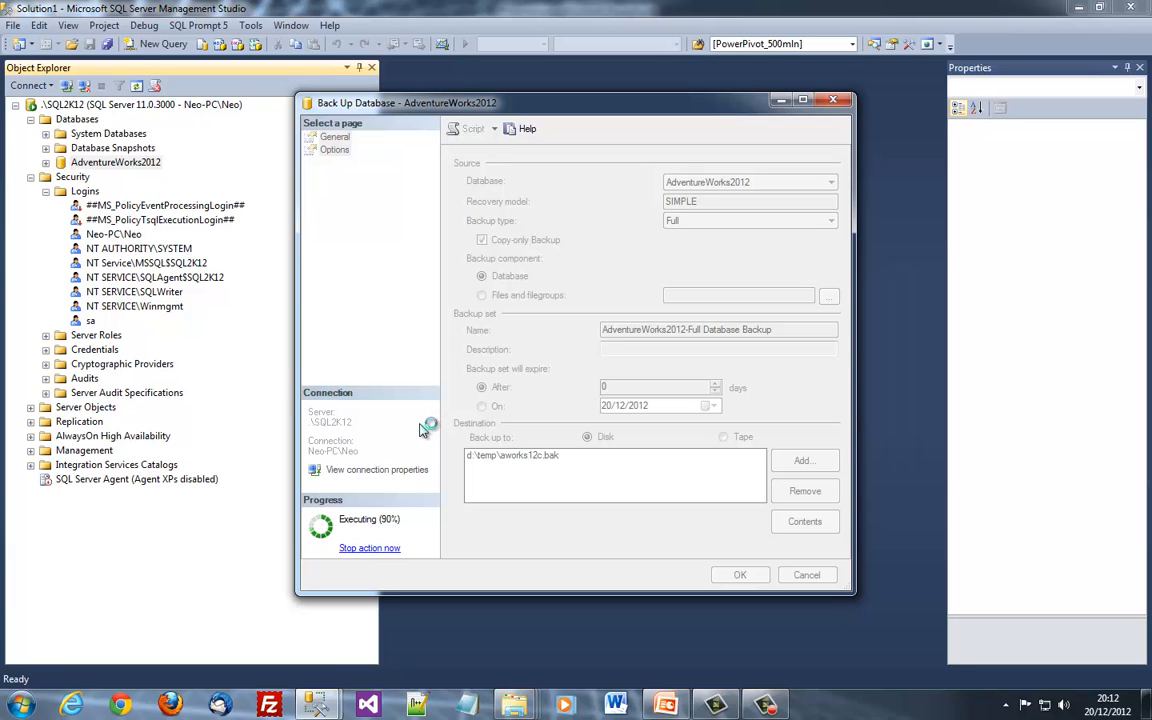
click(762, 376)
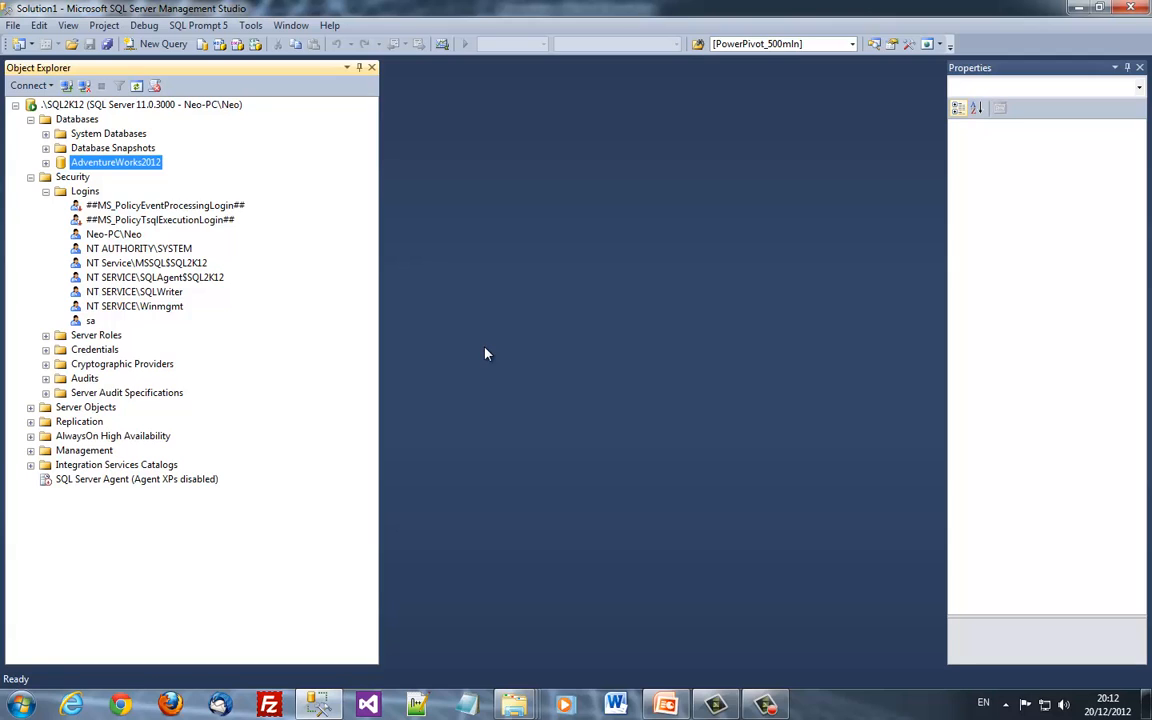
Disconnect from .\SQL2K12 and reconnect Object Explorer to .\SQL2K12B with Windows Authentication
click(96, 104)
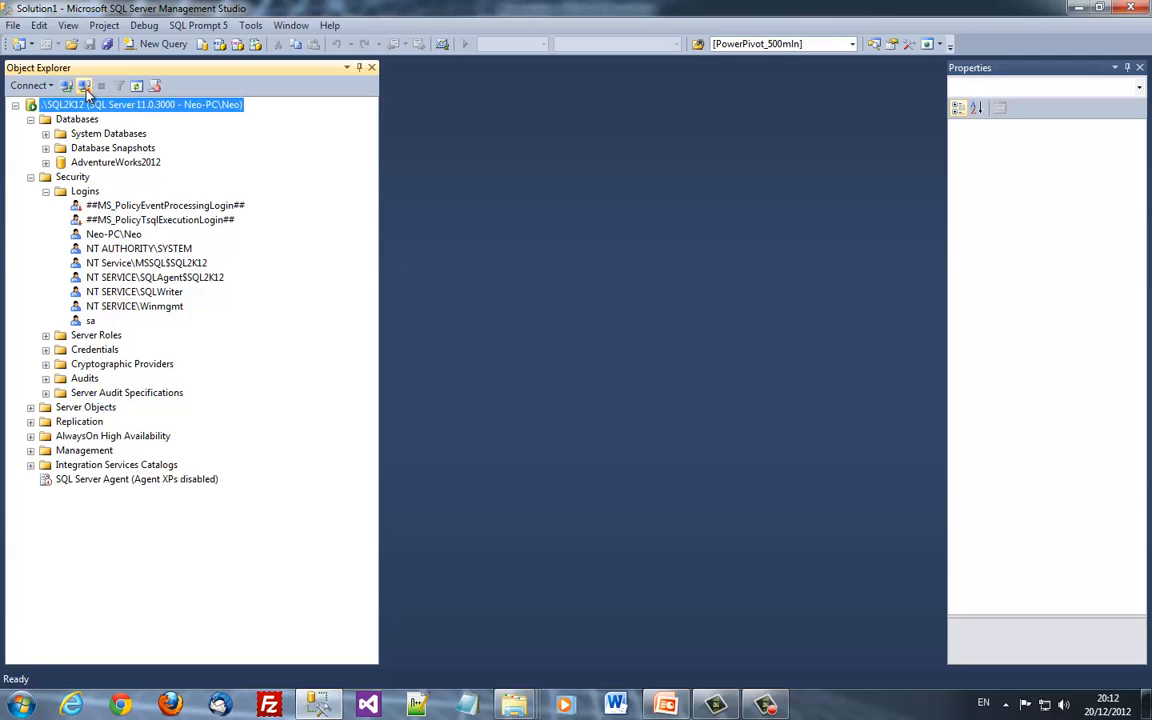
click(84, 86)
click(66, 86)
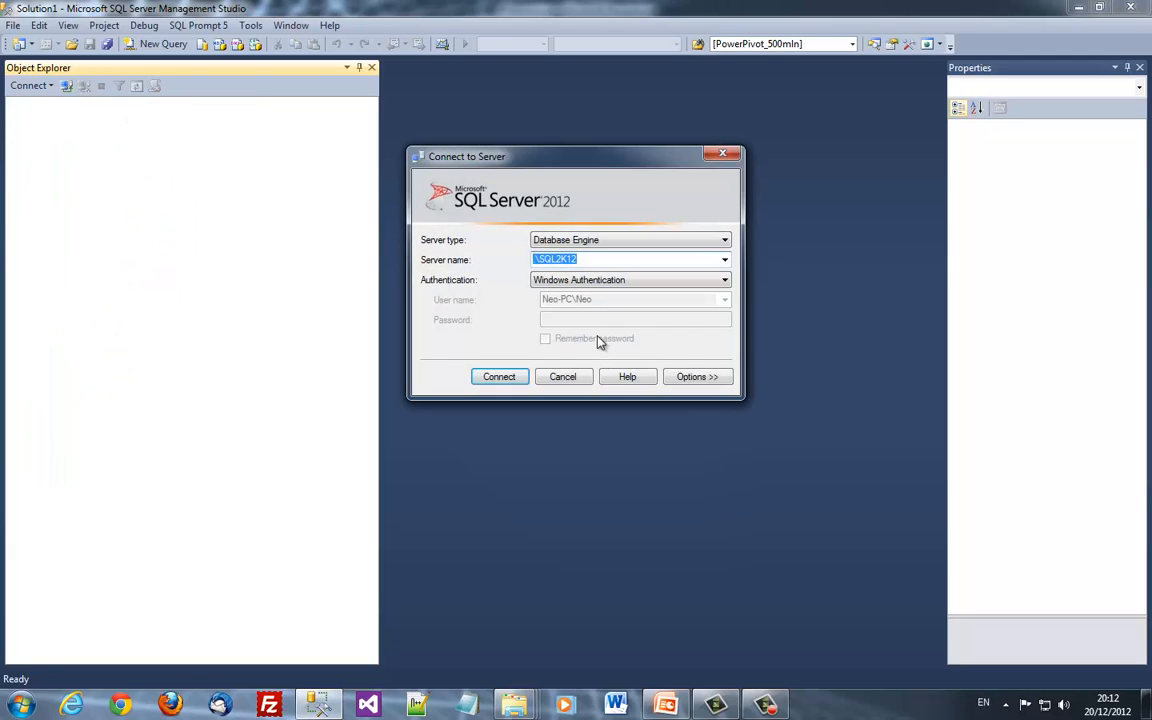
key(Tab)
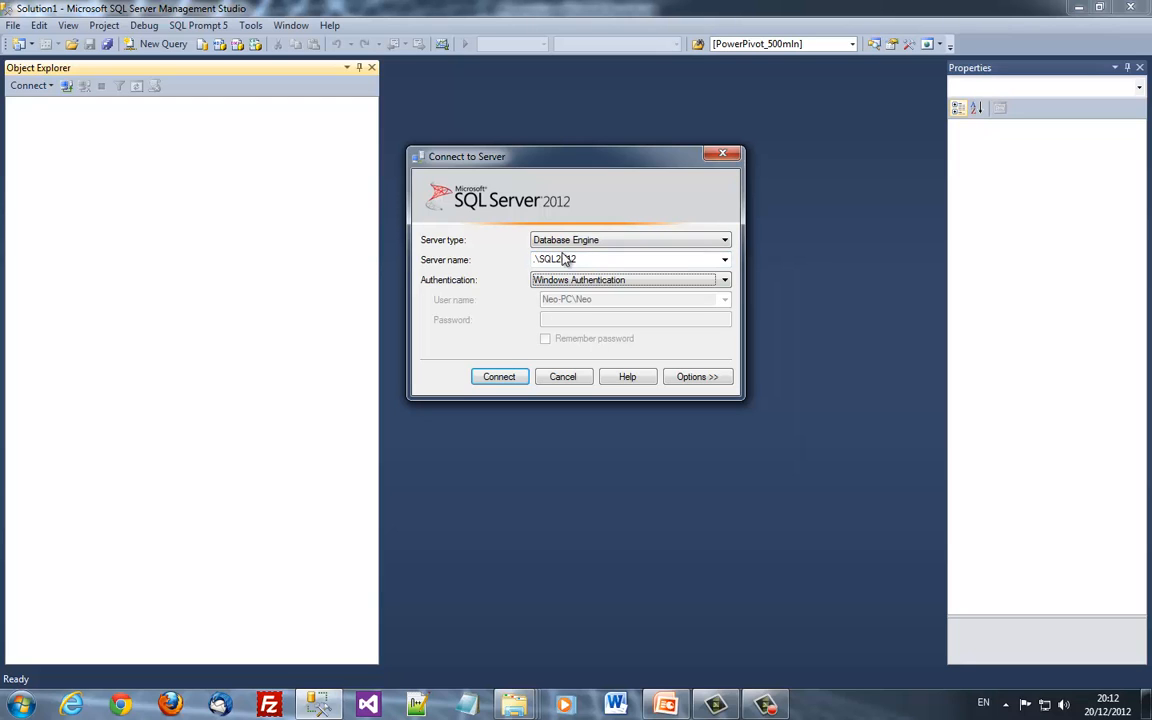
click(678, 259)
key(End)
text(B)
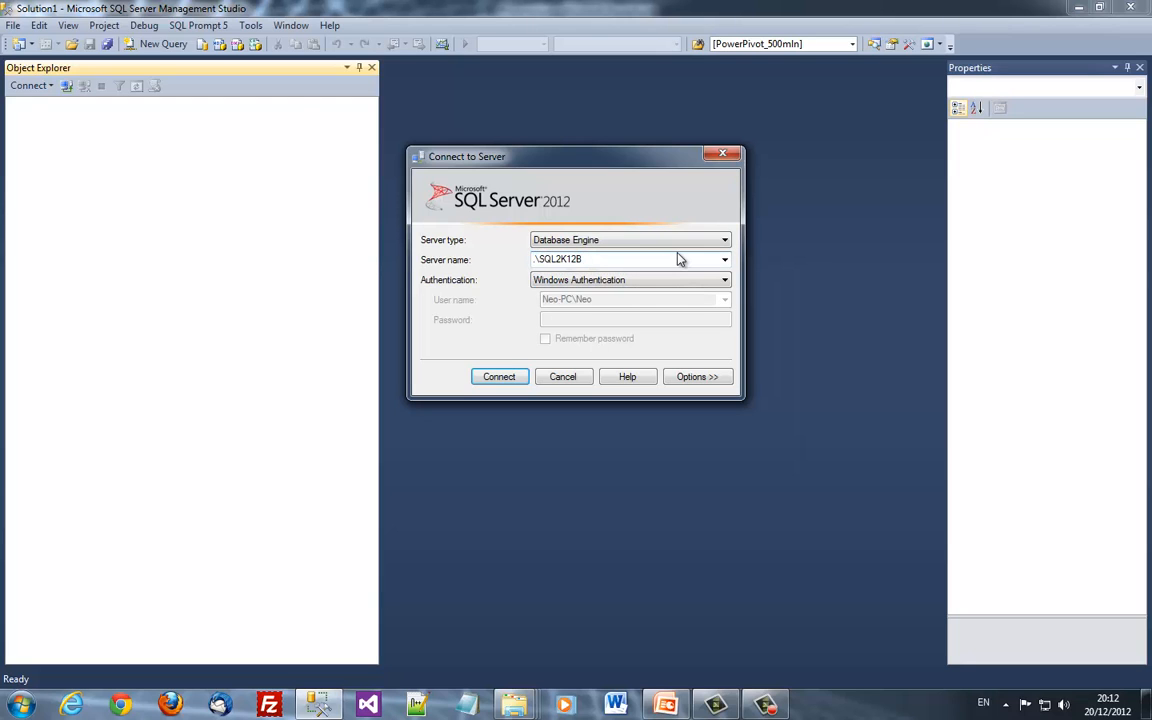
key(Return)
Expand the .\SQL2K12B server tree and its Databases folder
double_click(64, 106)
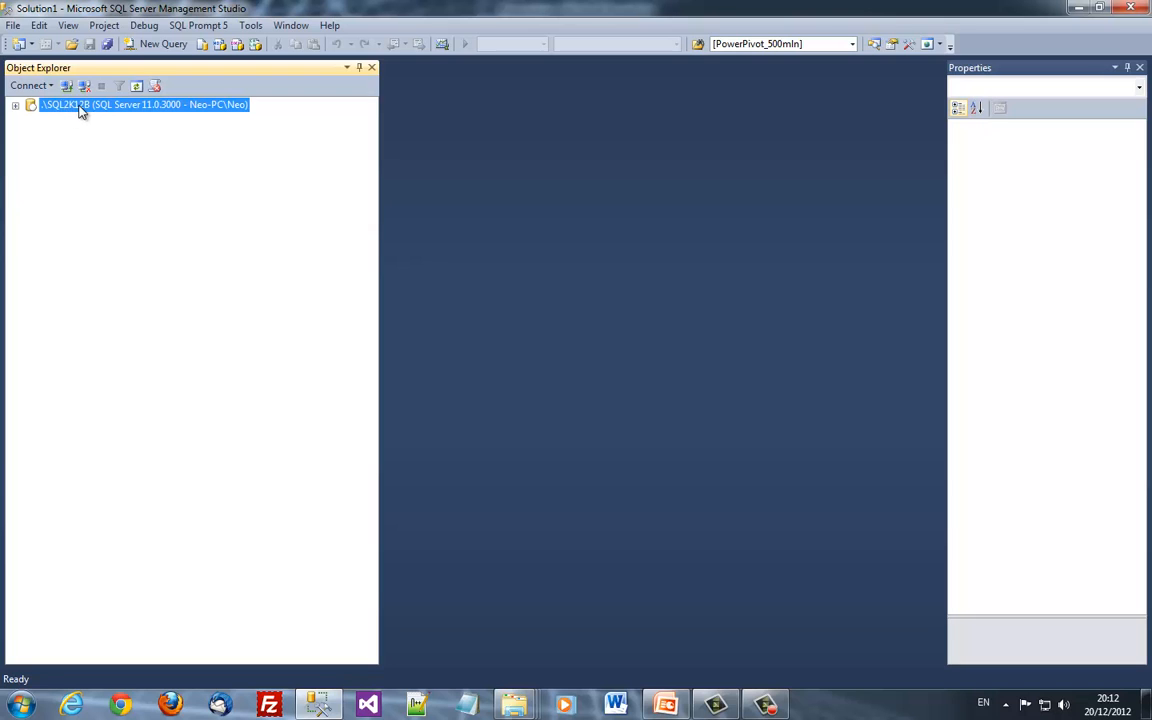
double_click(80, 107)
double_click(77, 120)
Start a database restore from device D:\Temp\aworks12c.bak
right_click(80, 121)
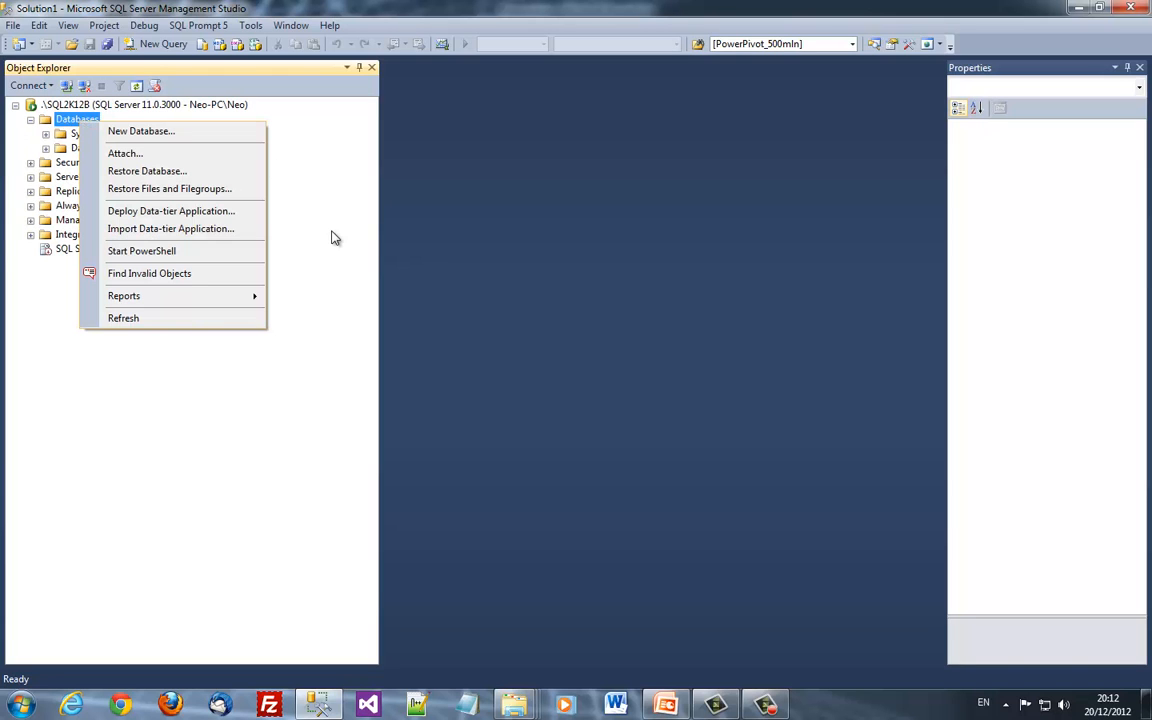
click(147, 172)
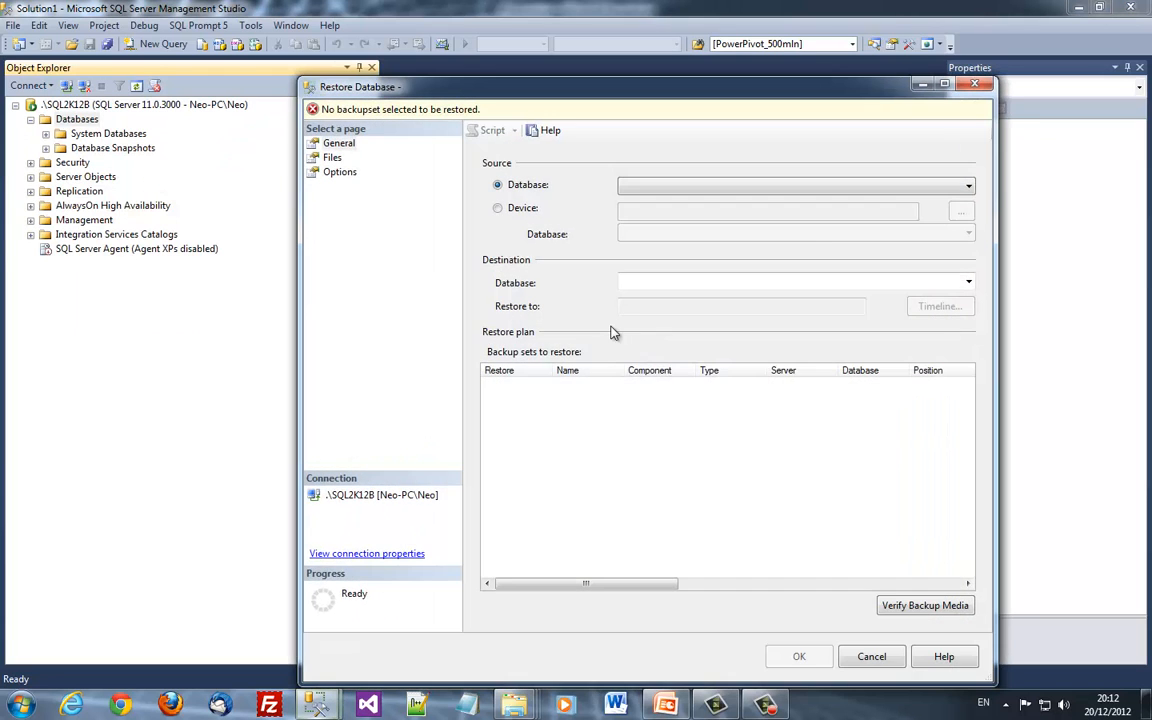
click(497, 208)
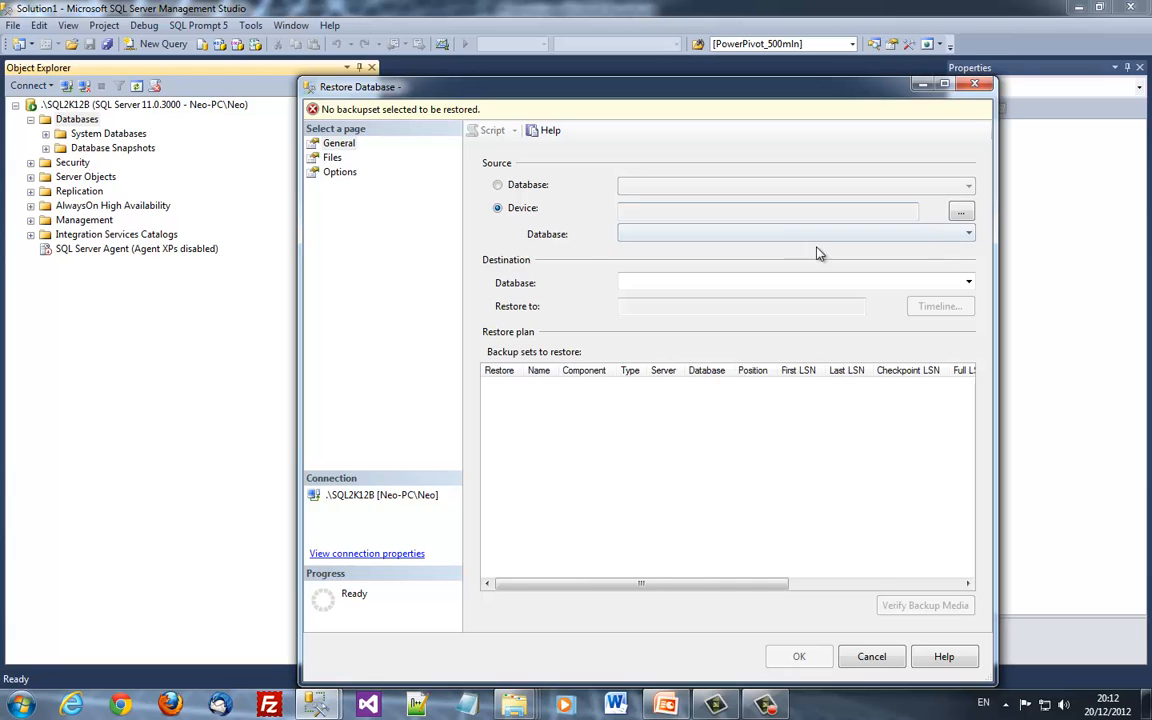
click(960, 213)
click(779, 337)
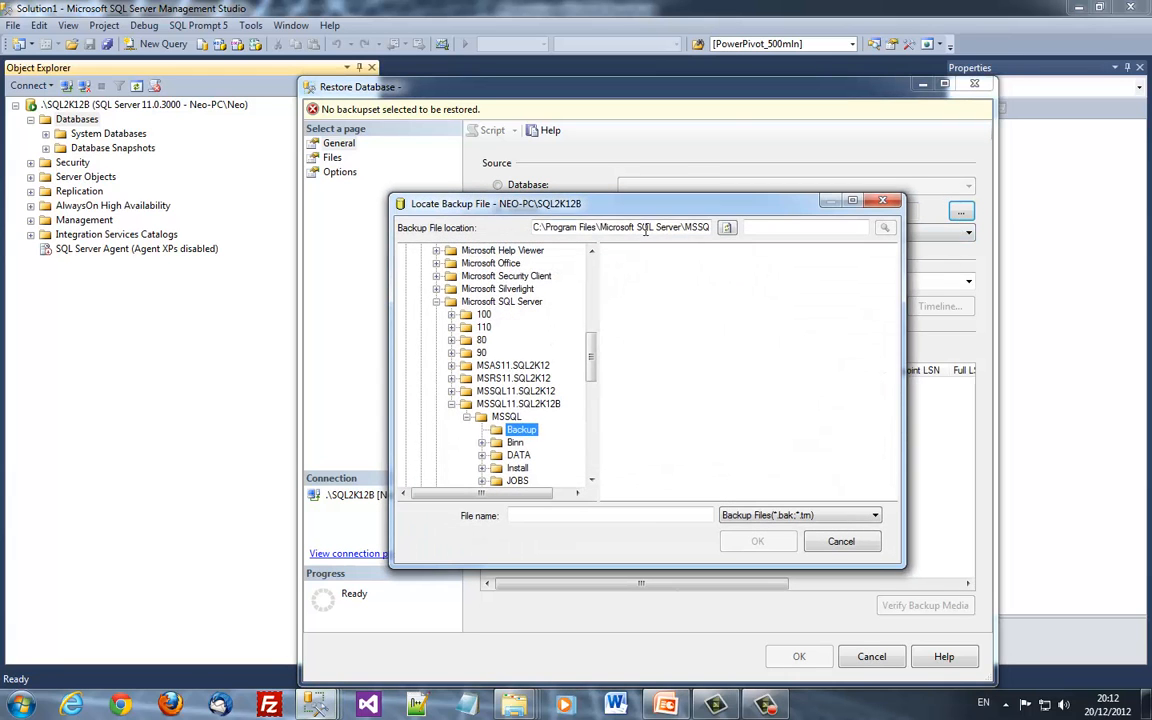
click(645, 229)
text(d:	emp)
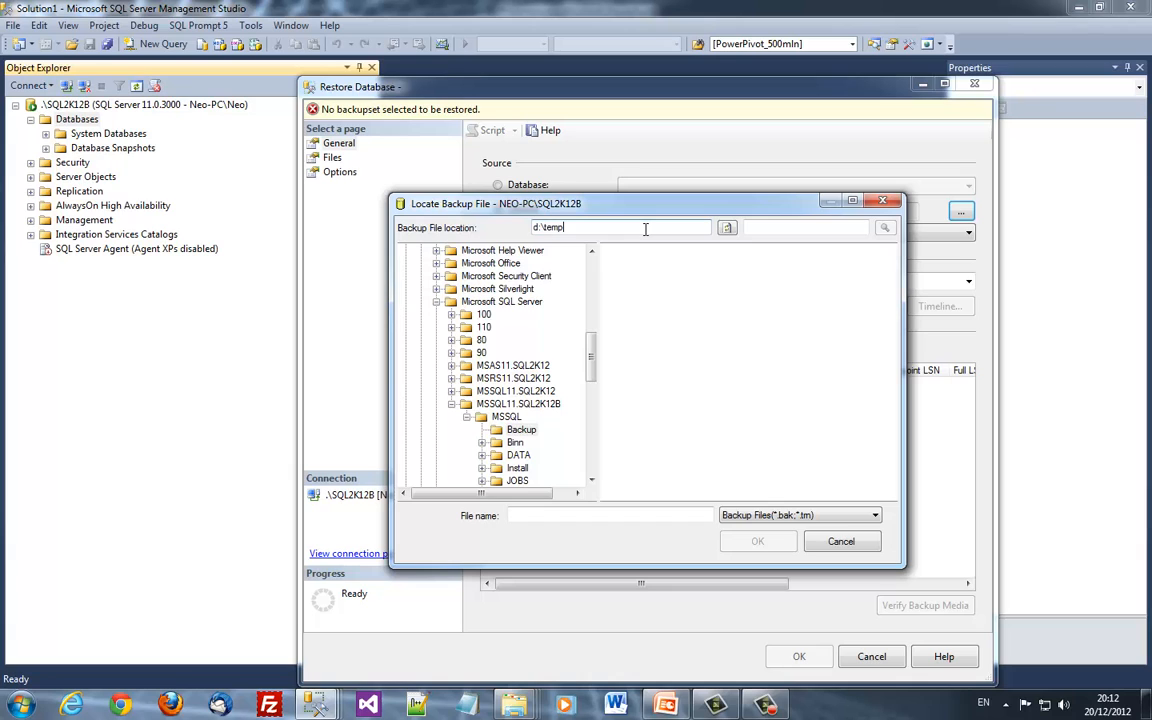
text(\)
key(Return)
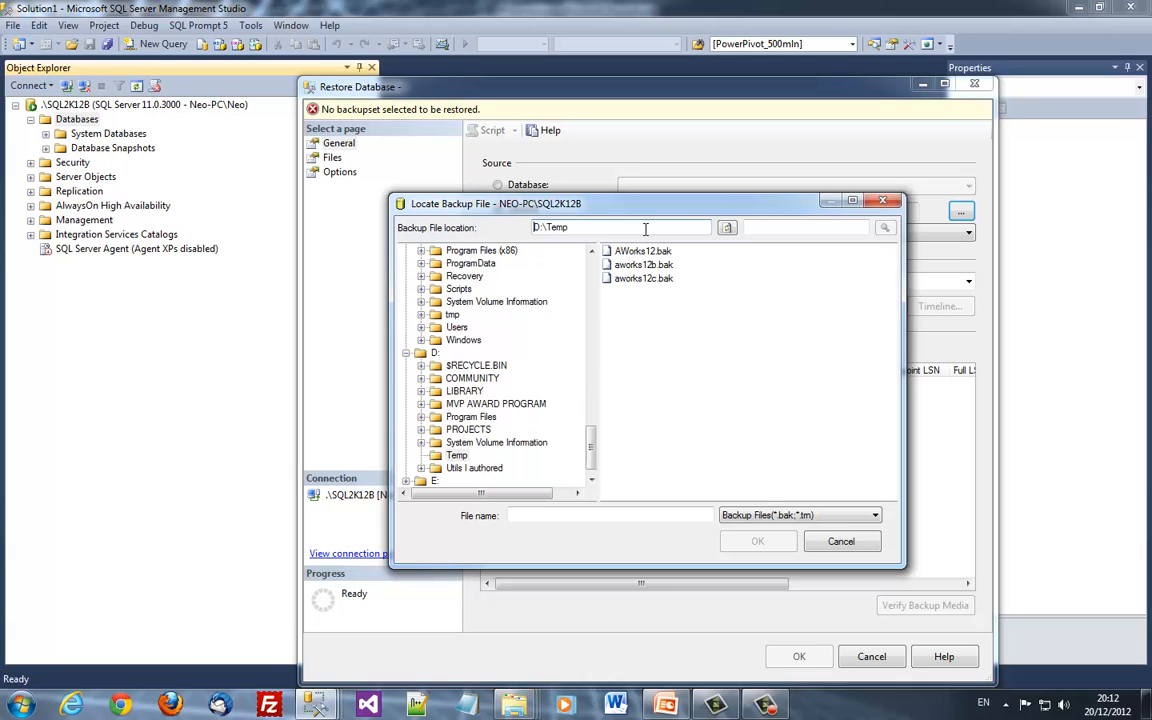
double_click(640, 278)
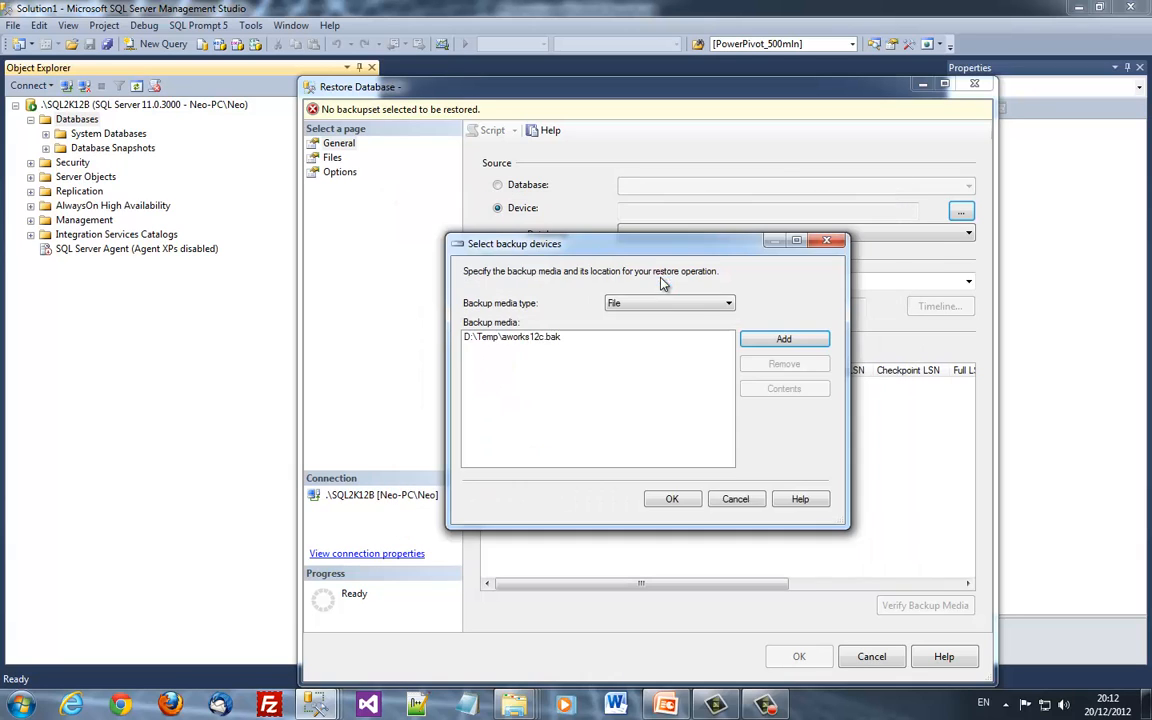
click(672, 499)
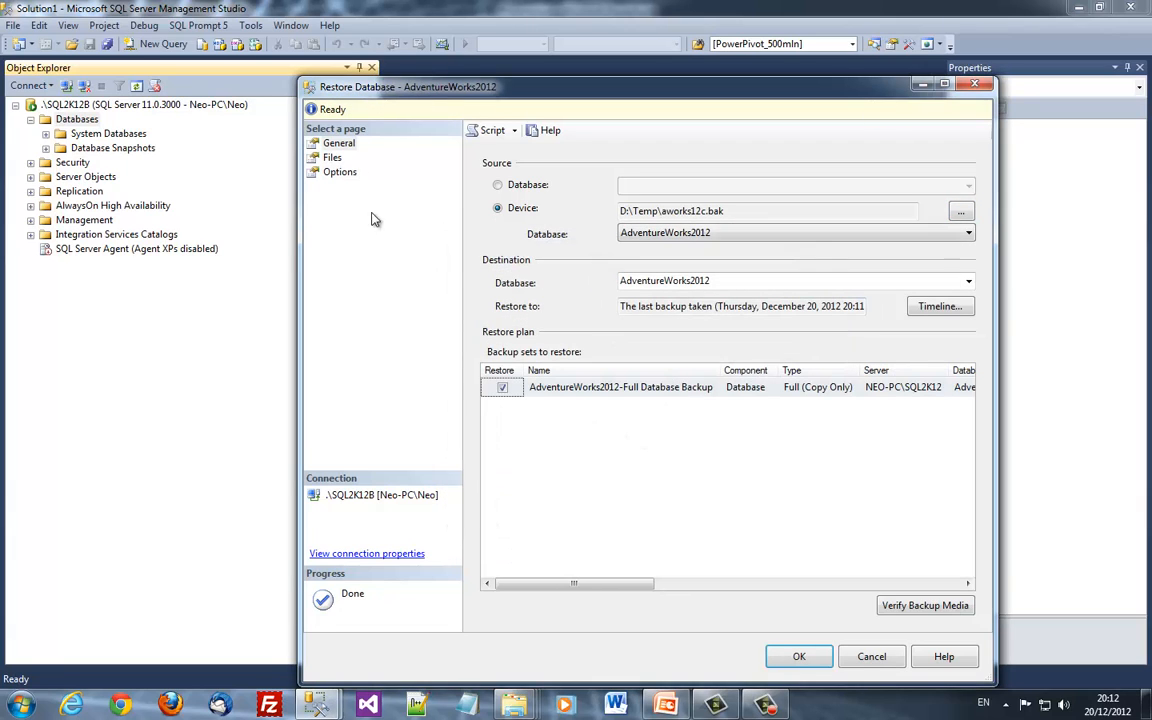
Open the Files page and begin editing the data file's Restore As path
click(339, 172)
click(332, 157)
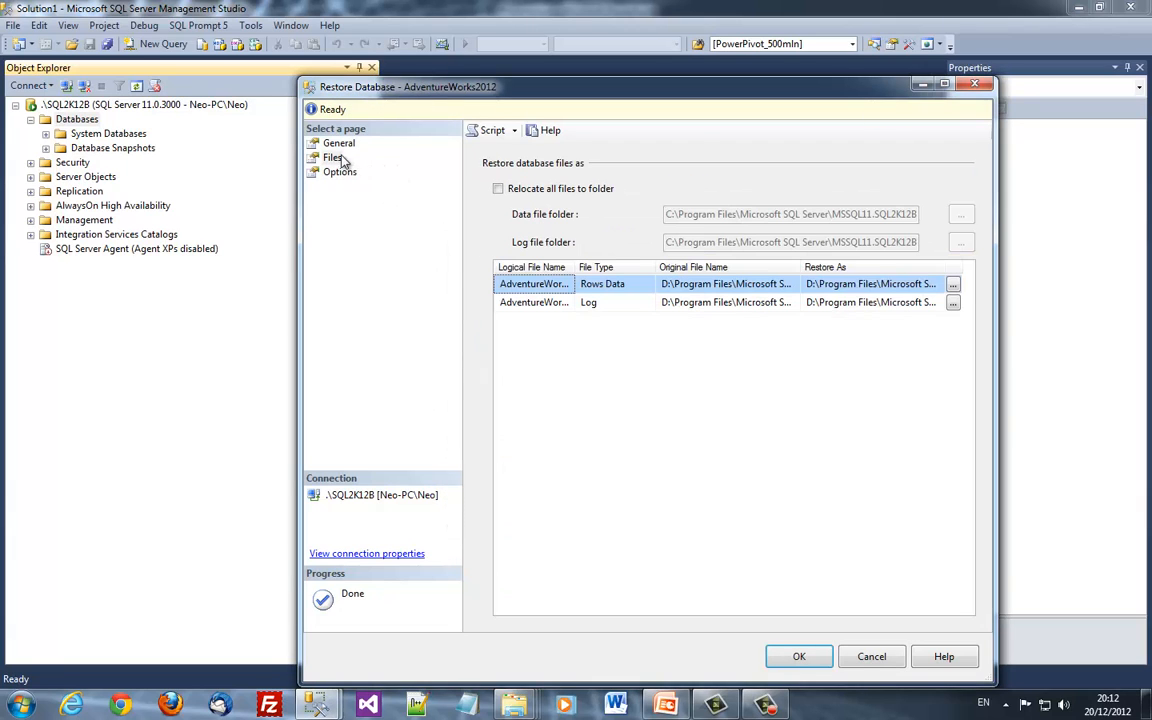
click(940, 285)
Replace the data file's restore folder with d:\temp
key(shift+End)
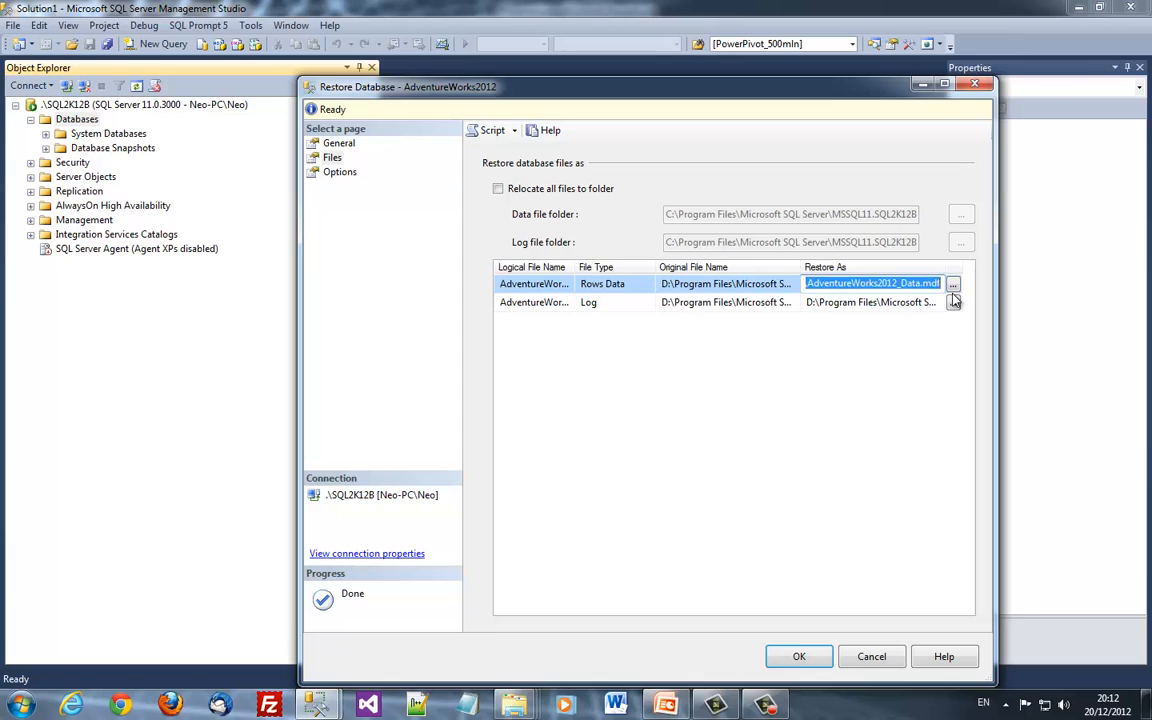
key(ctrl+shift+Left)
key(ctrl+shift+Left)
key(shift+End)
key(shift+Left)
key(shift+Left)
key(shift+Left)
key(shift+Left)
key(shift+Left)
key(shift+Left)
key(shift+Left)
key(shift+Left)
key(shift+Left)
key(shift+Left)
key(shift+Left)
key(shift+Left)
key(shift+Left)
key(shift+Left)
key(shift+Left)
key(shift+Left)
key(shift+Left)
key(shift+Left)
key(shift+Left)
key(shift+Left)
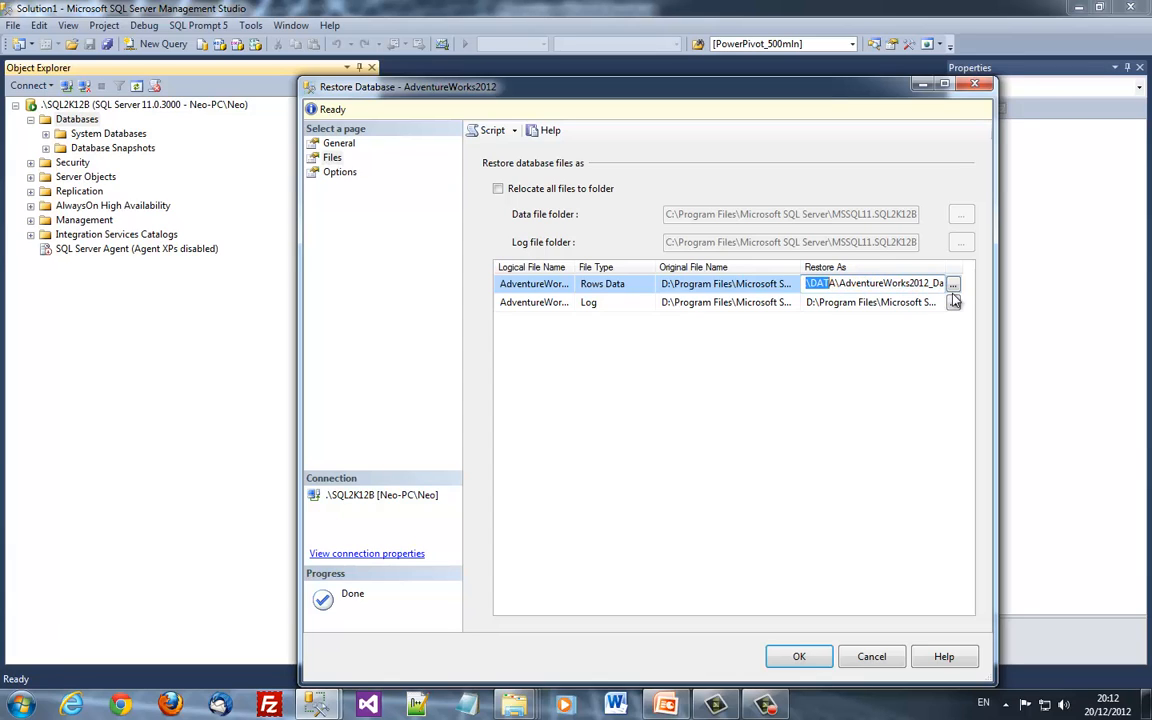
text(d:\temp)
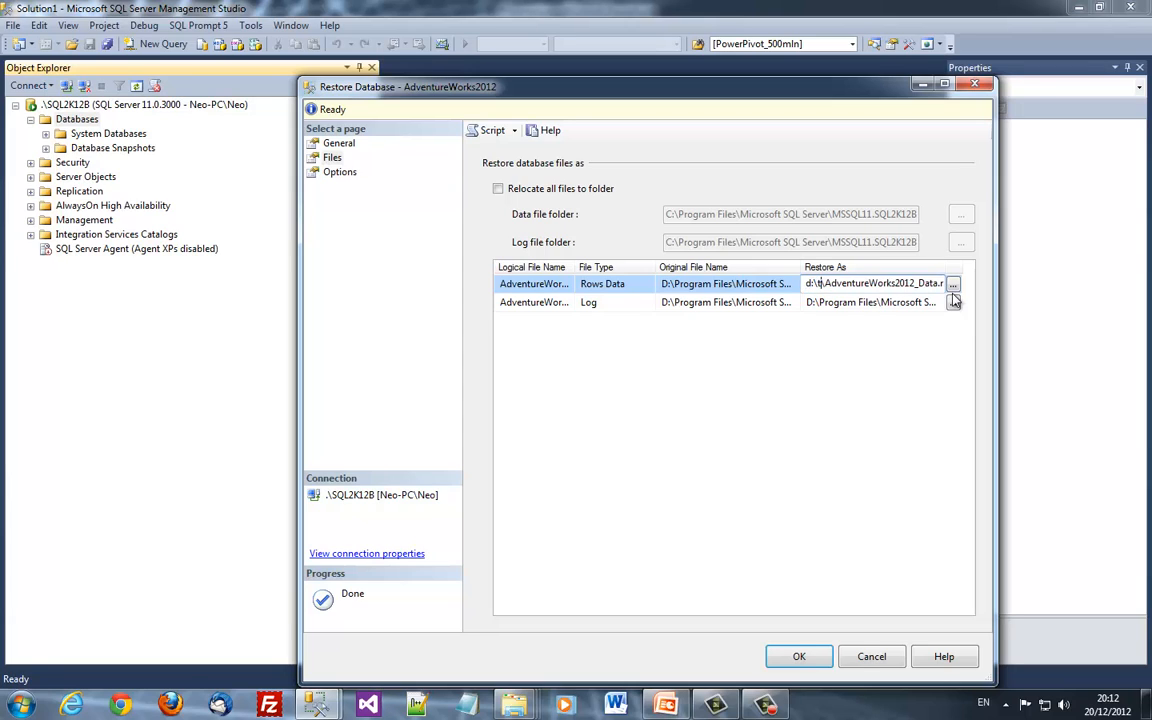
key(Right)
key(Right)
key(Right)
key(Right)
key(Right)
key(Right)
key(Right)
key(Right)
key(Right)
key(Right)
key(Right)
key(Right)
key(Right)
key(Right)
key(Right)
key(Right)
key(Right)
key(Right)
key(Right)
key(Right)
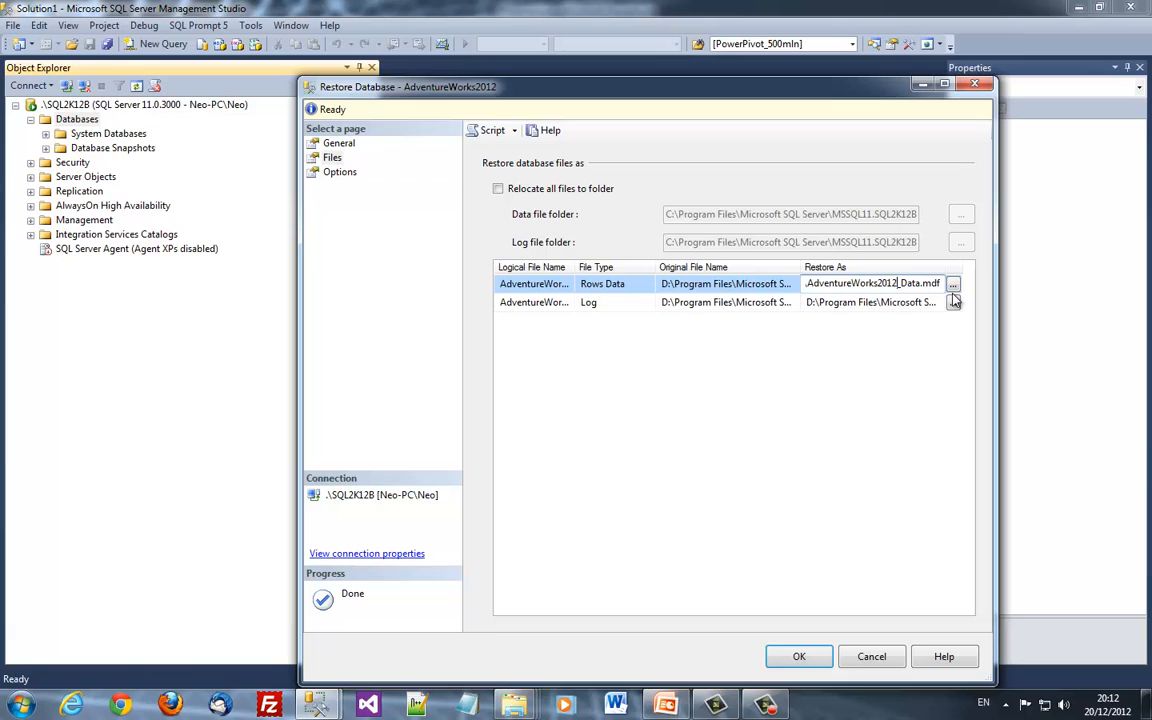
Point the log file's Restore As path to d:\temp, then return to the General page
click(903, 308)
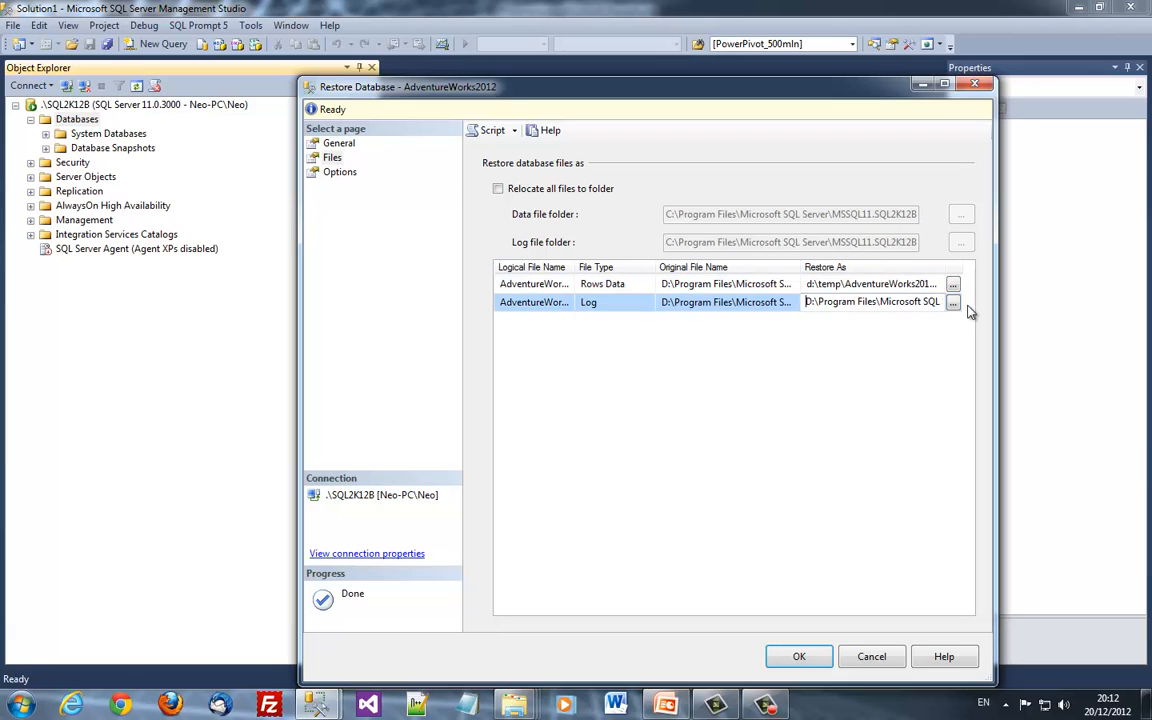
text(d:	emp)
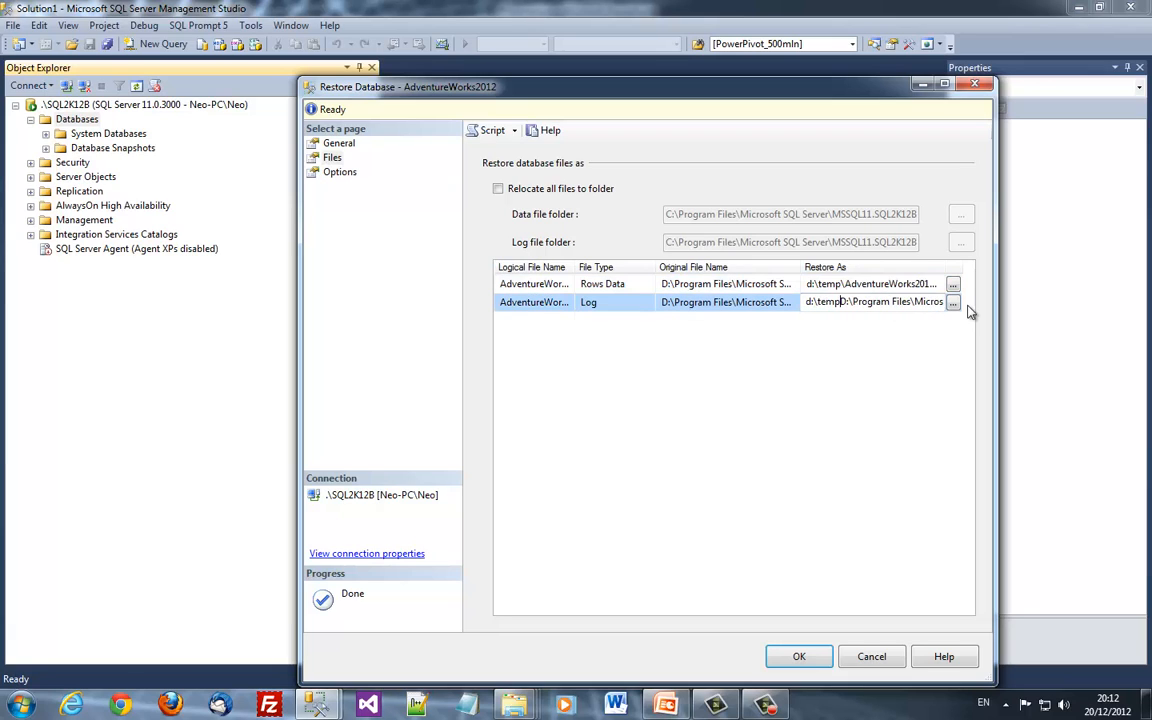
key(End)
key(Home)
key(Delete)
key(Delete)
key(Delete)
key(Delete)
key(Delete)
key(Delete)
key(Delete)
key(Delete)
key(Delete)
key(Delete)
key(Delete)
key(Delete)
key(Delete)
key(Delete)
key(Delete)
key(Delete)
key(Delete)
key(Delete)
key(Delete)
key(Delete)
key(Delete)
key(Delete)
key(Delete)
key(Delete)
key(Delete)
key(Delete)
key(Delete)
key(Delete)
key(Delete)
key(Delete)
key(Delete)
key(Delete)
key(Delete)
key(Delete)
key(Delete)
key(Delete)
key(Delete)
key(Delete)
key(Delete)
key(Delete)
text(\a)
key(BackSpace)
text(A)
click(900, 284)
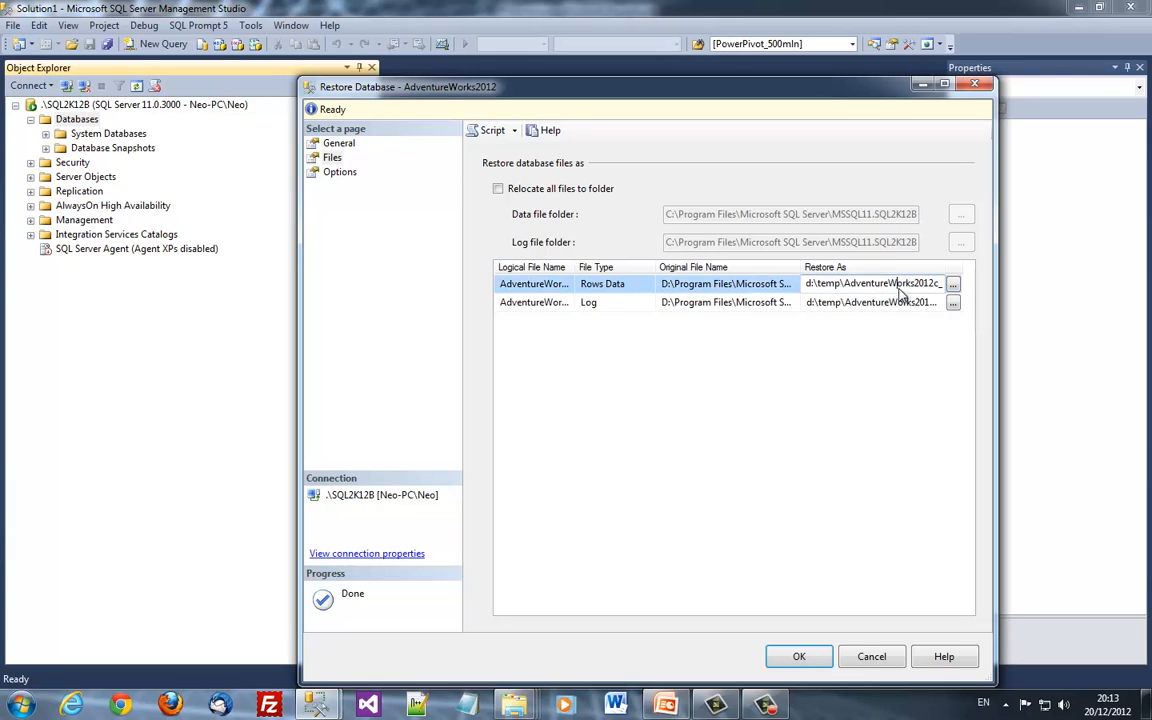
click(899, 302)
click(337, 145)
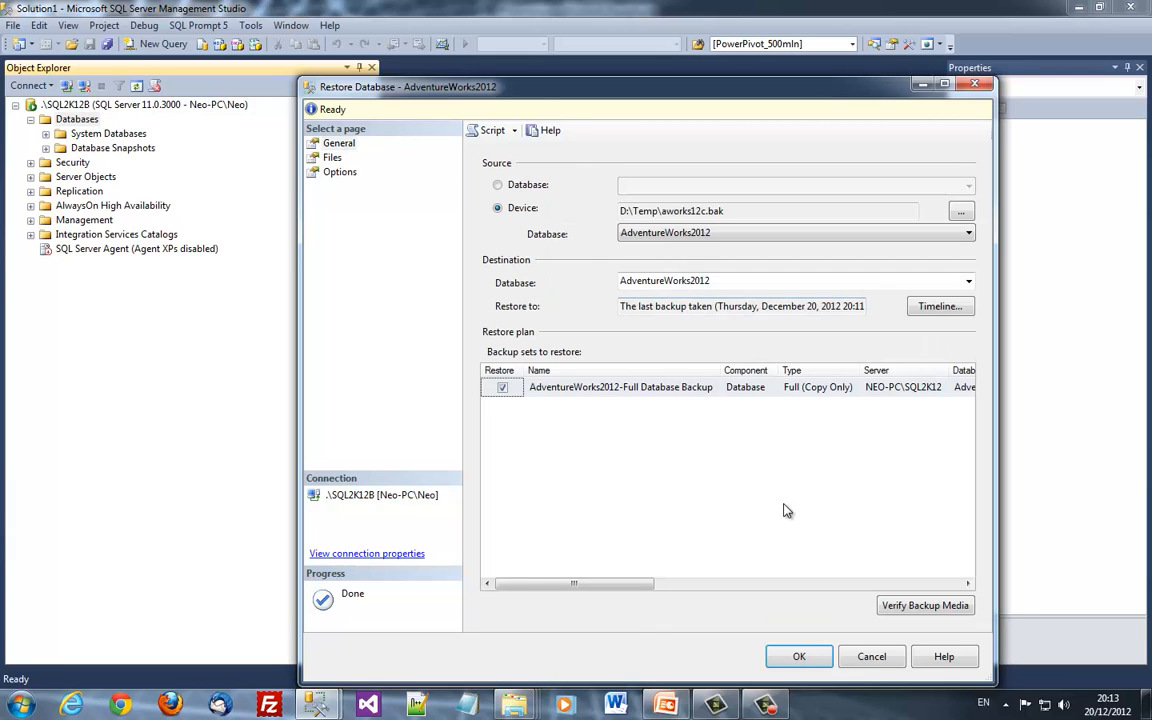
Run the AdventureWorks2012 restore and read its error about contained database authentication being disabled
click(799, 656)
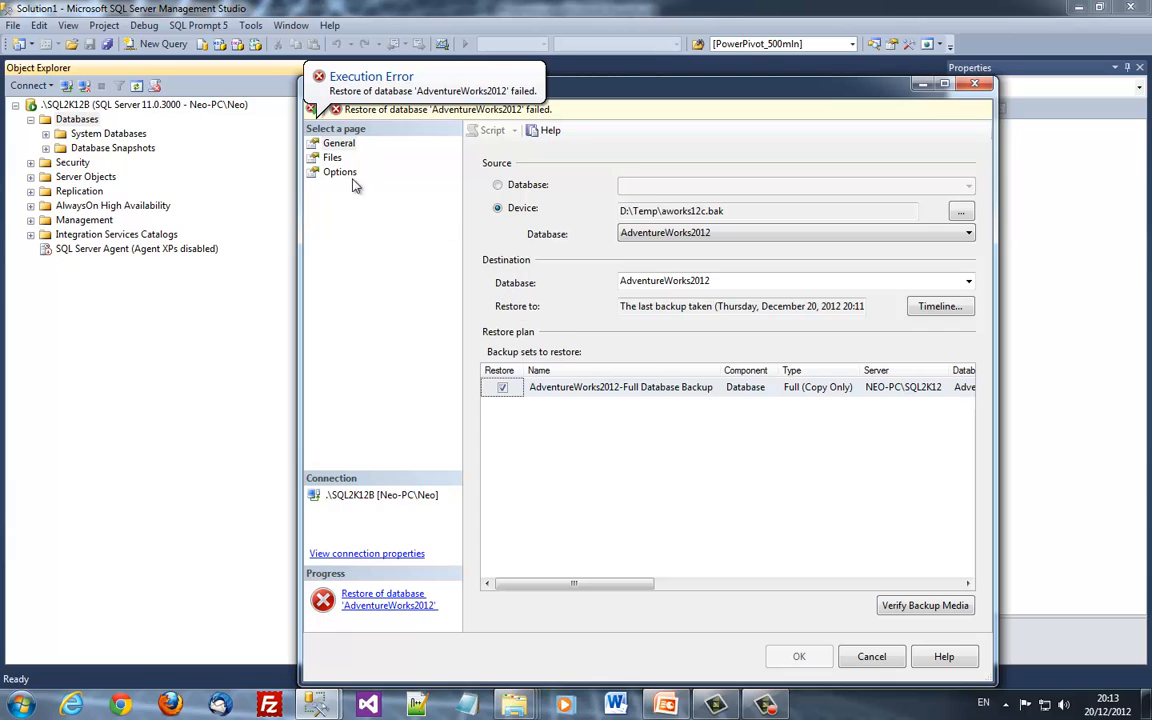
click(338, 143)
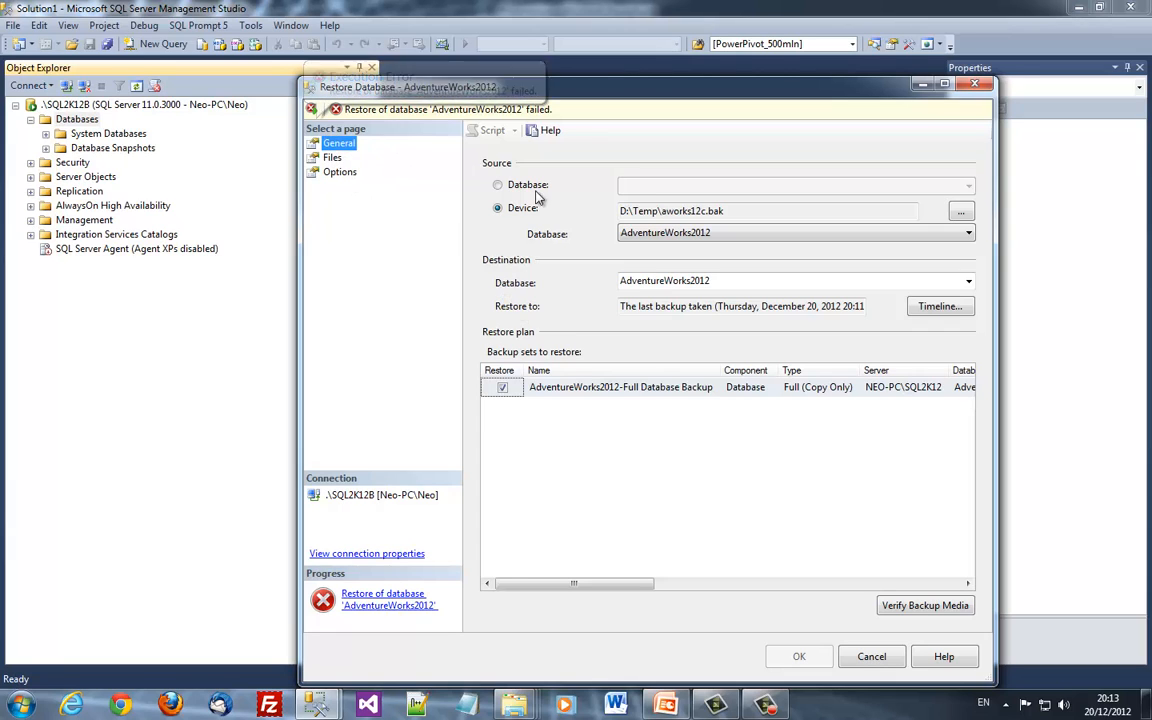
click(376, 600)
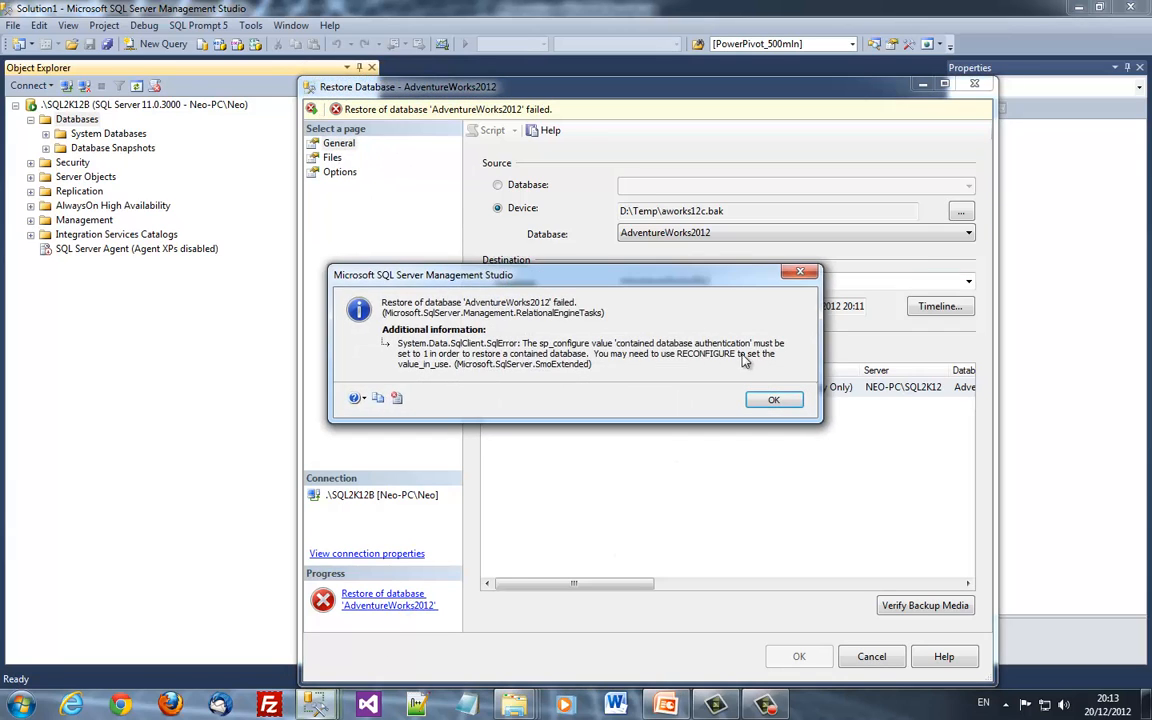
click(770, 401)
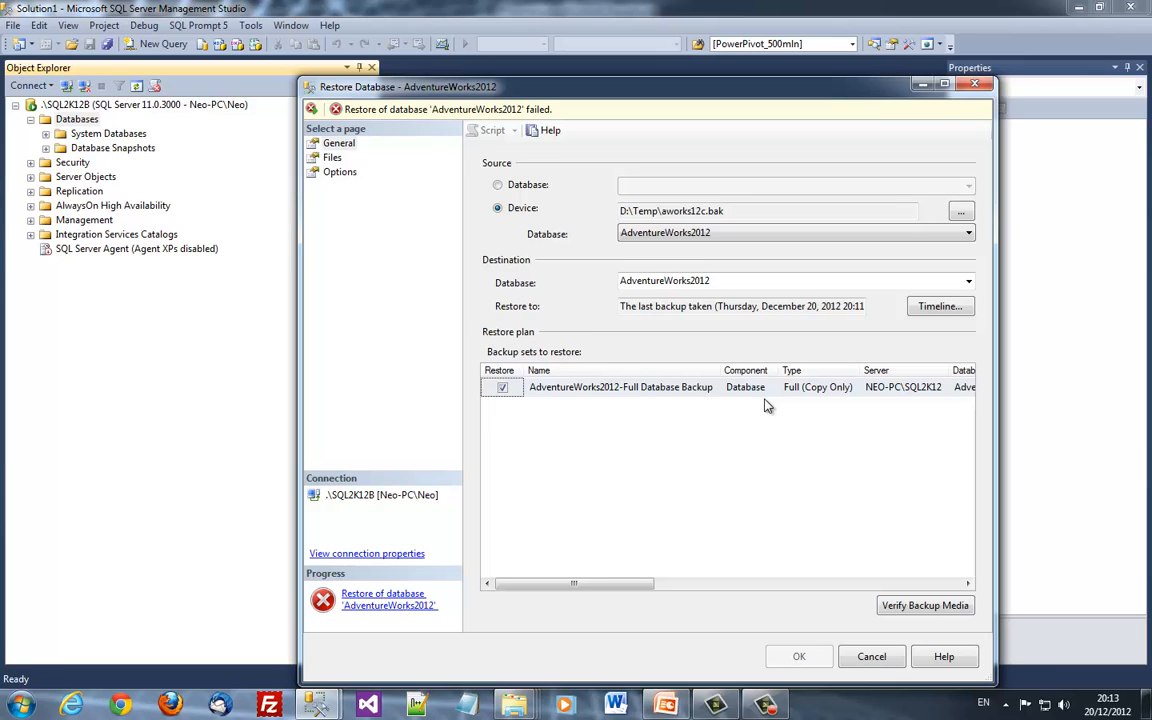
Set Enable Contained Databases to True in the .\SQL2K12B server's Advanced properties
key(Escape)
right_click(70, 104)
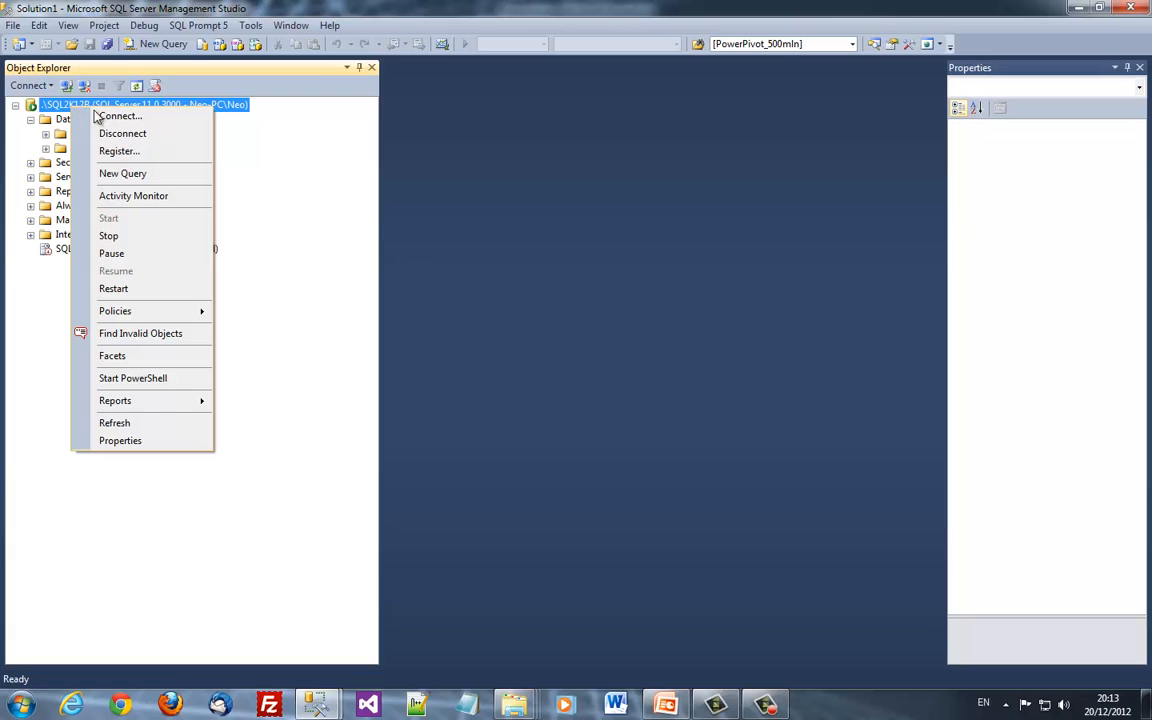
click(108, 441)
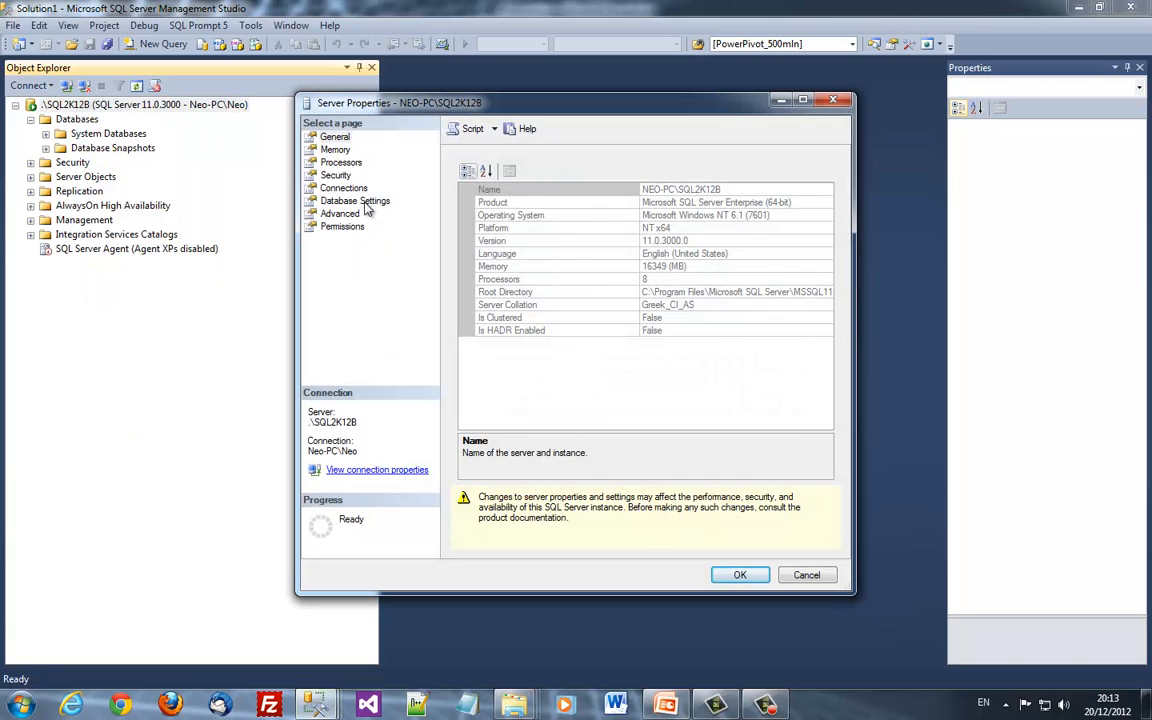
click(336, 213)
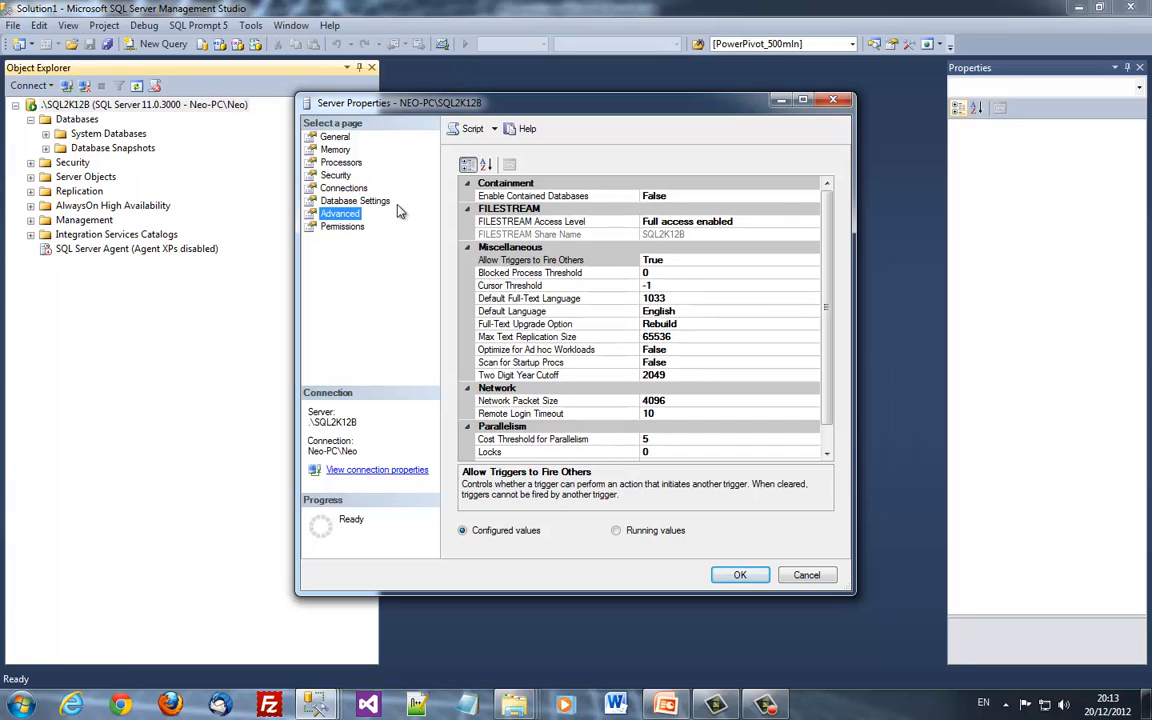
click(597, 198)
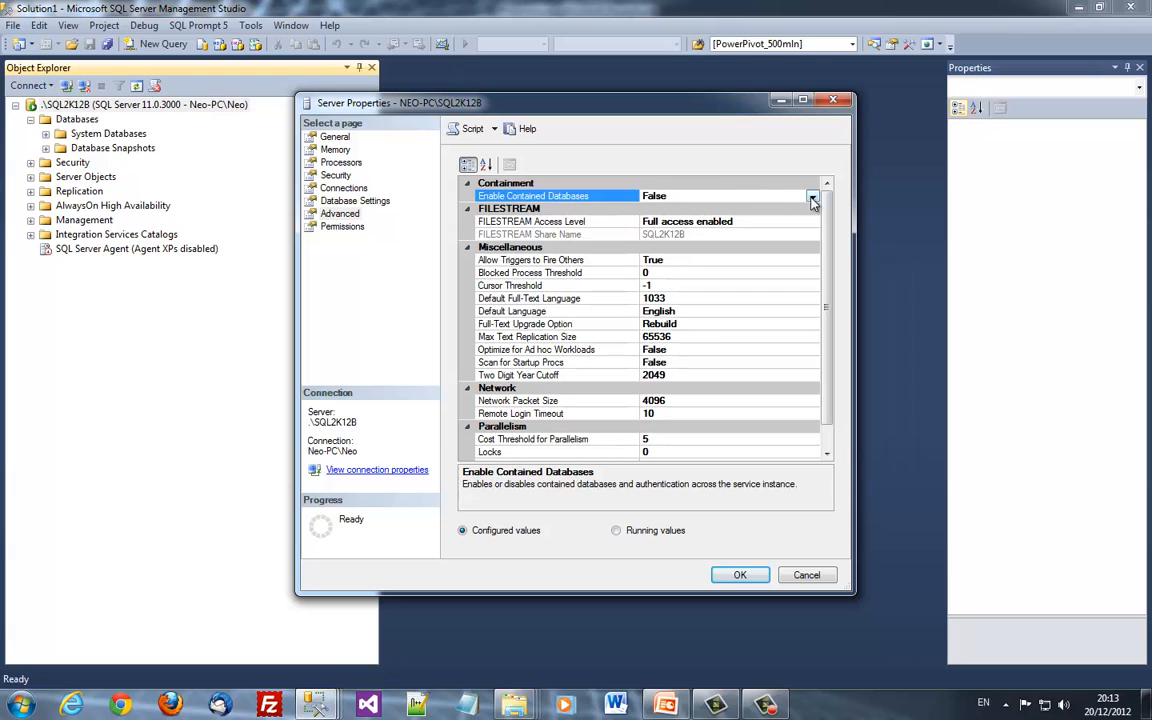
click(735, 196)
click(677, 211)
click(738, 578)
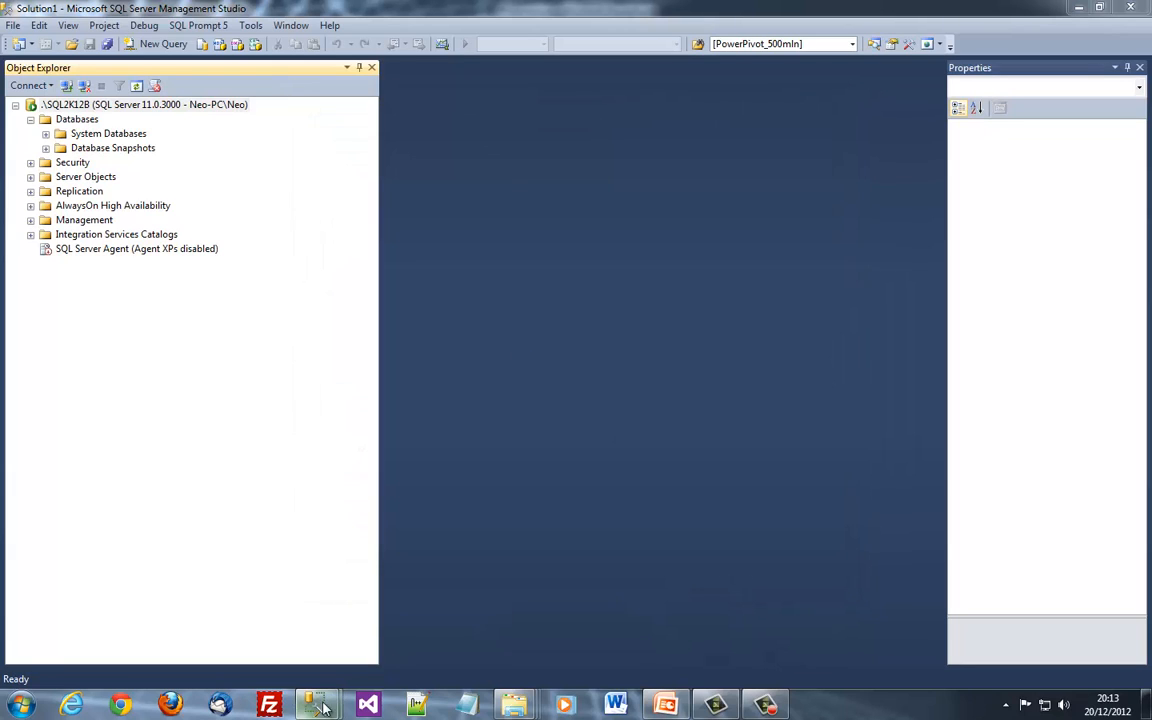
Return to the Restore Database dialog and reselect the AdventureWorks2012 backup set
mouse_move(333, 700)
click(410, 620)
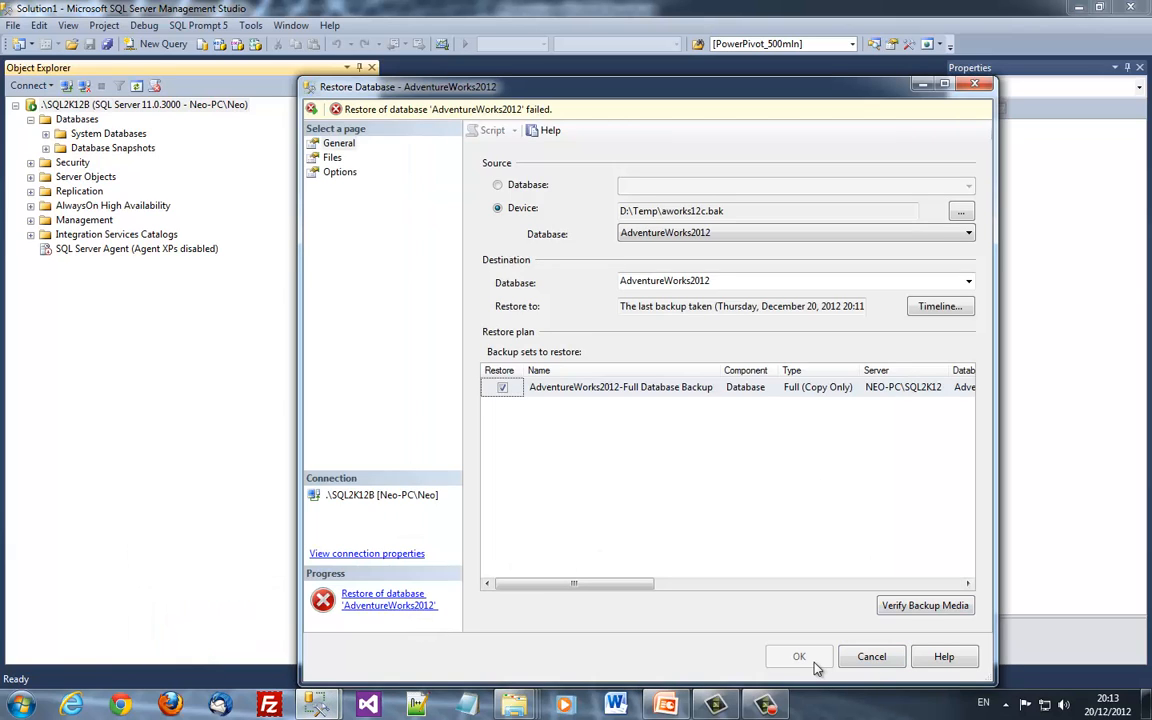
click(610, 387)
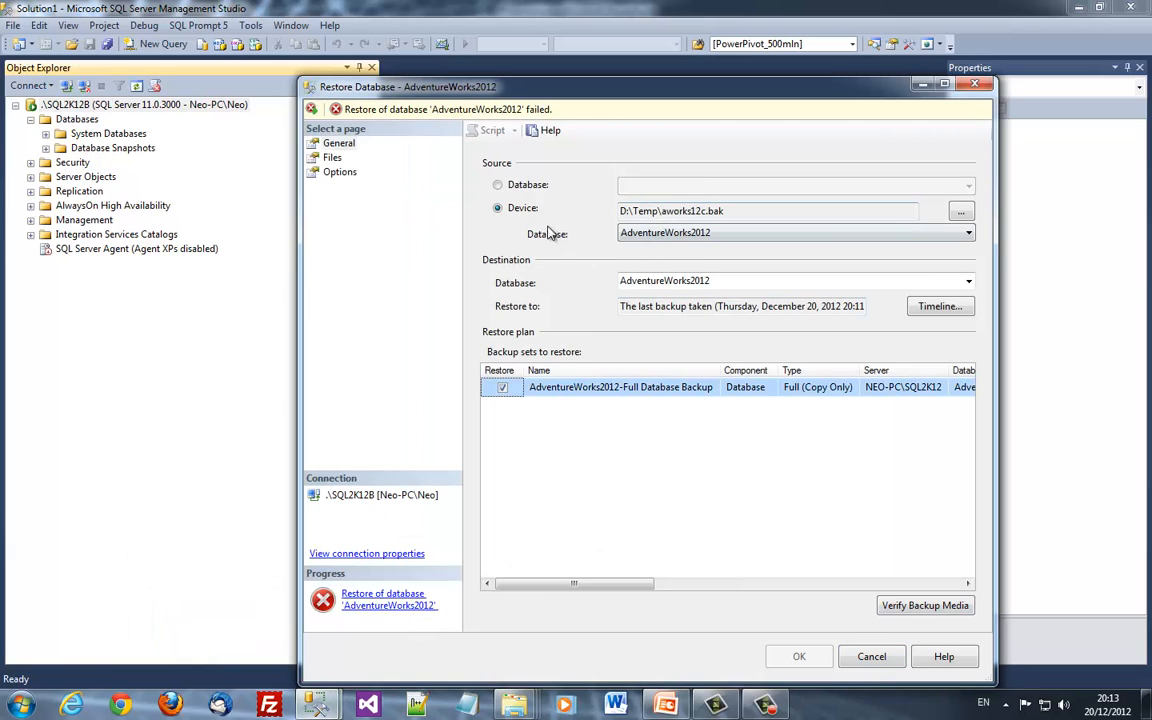
click(332, 157)
click(338, 143)
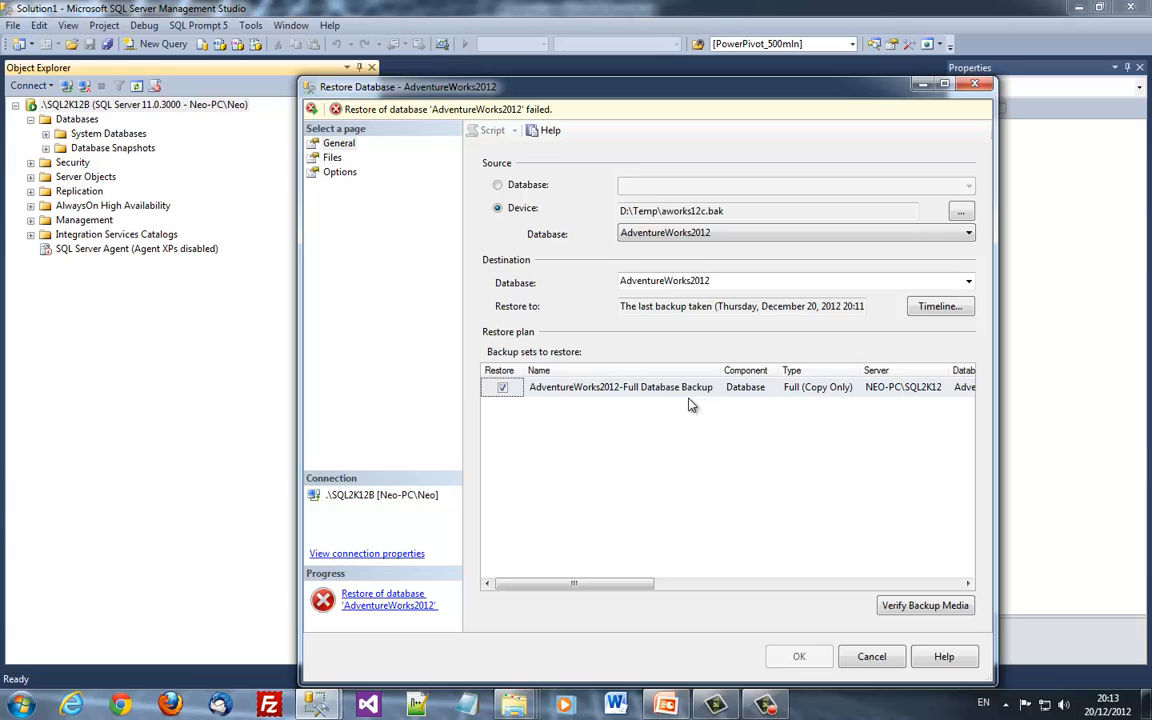
click(868, 390)
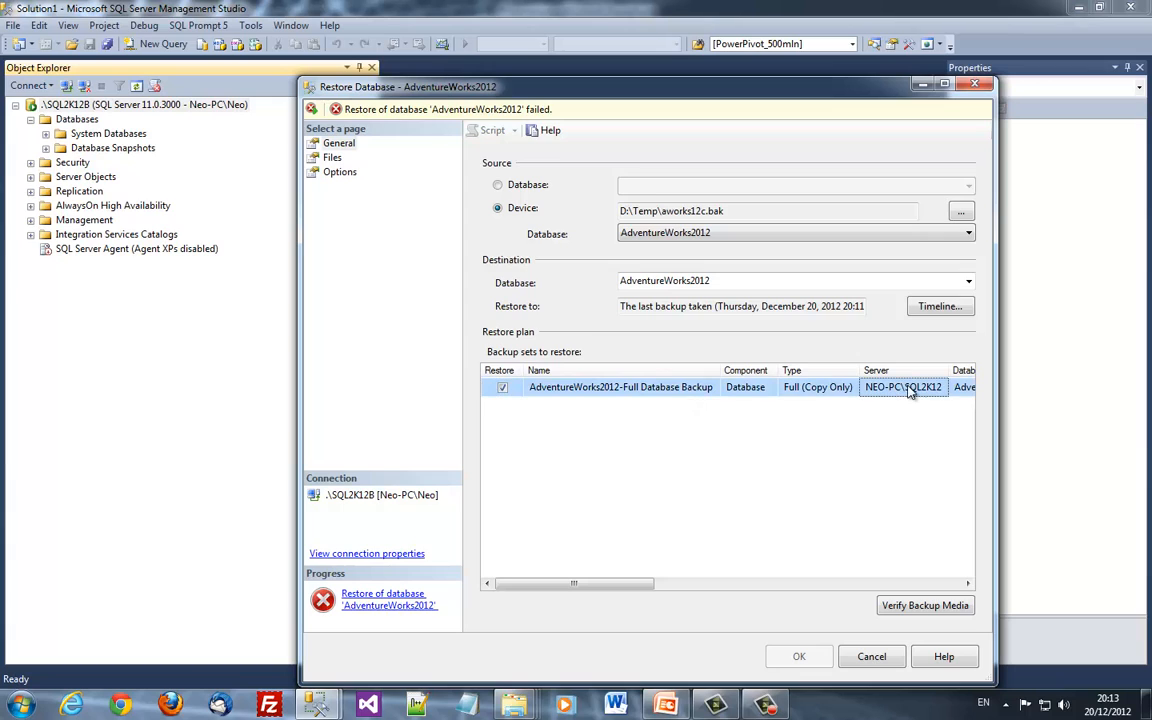
Recheck the data and log Restore As paths under d:\temp on the Files page
click(332, 158)
click(885, 284)
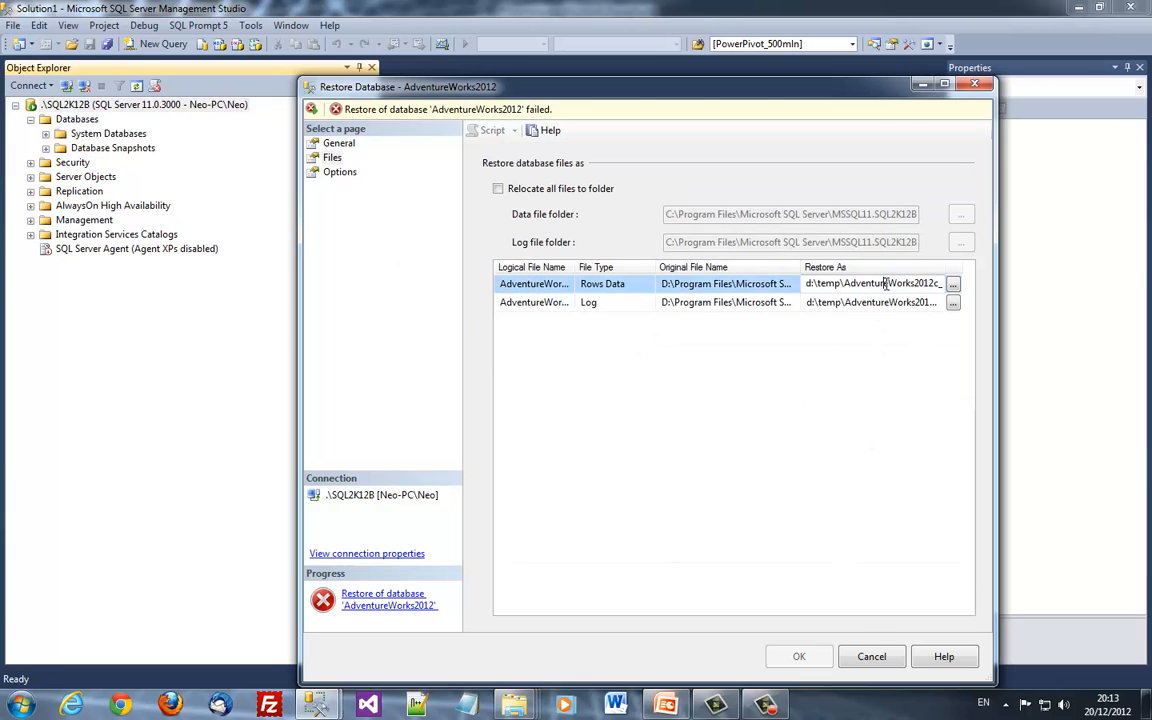
key(End)
key(BackSpace)
key(Down)
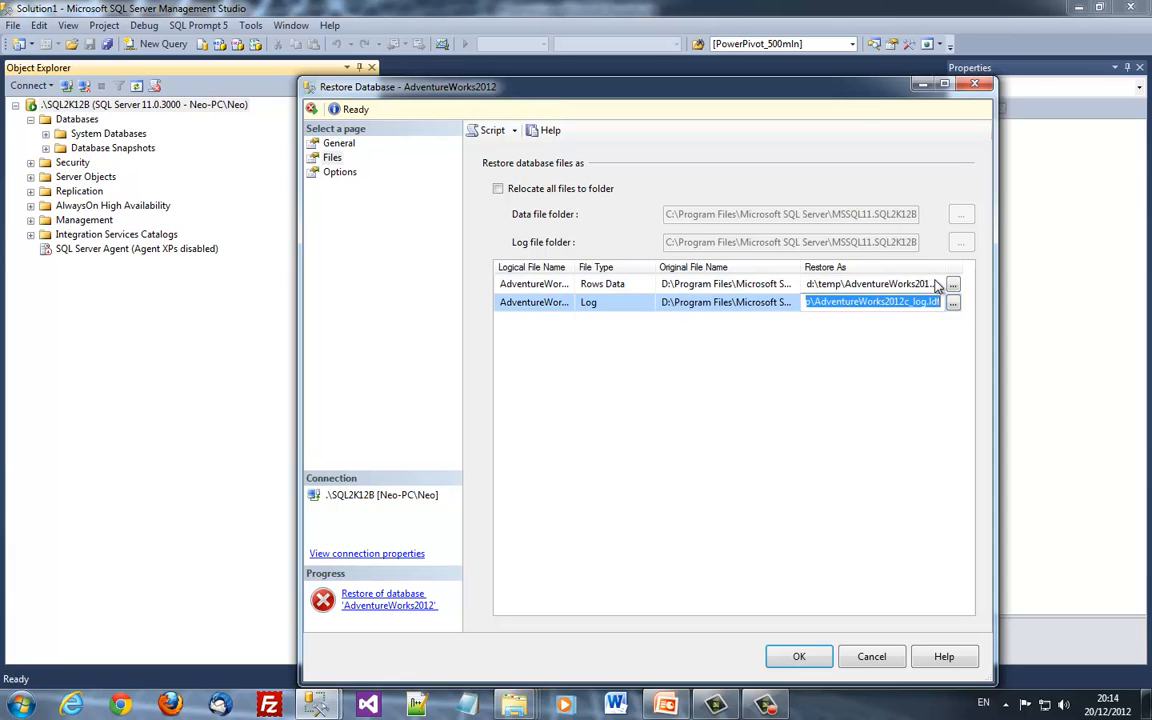
drag(872, 656, 548, 430)
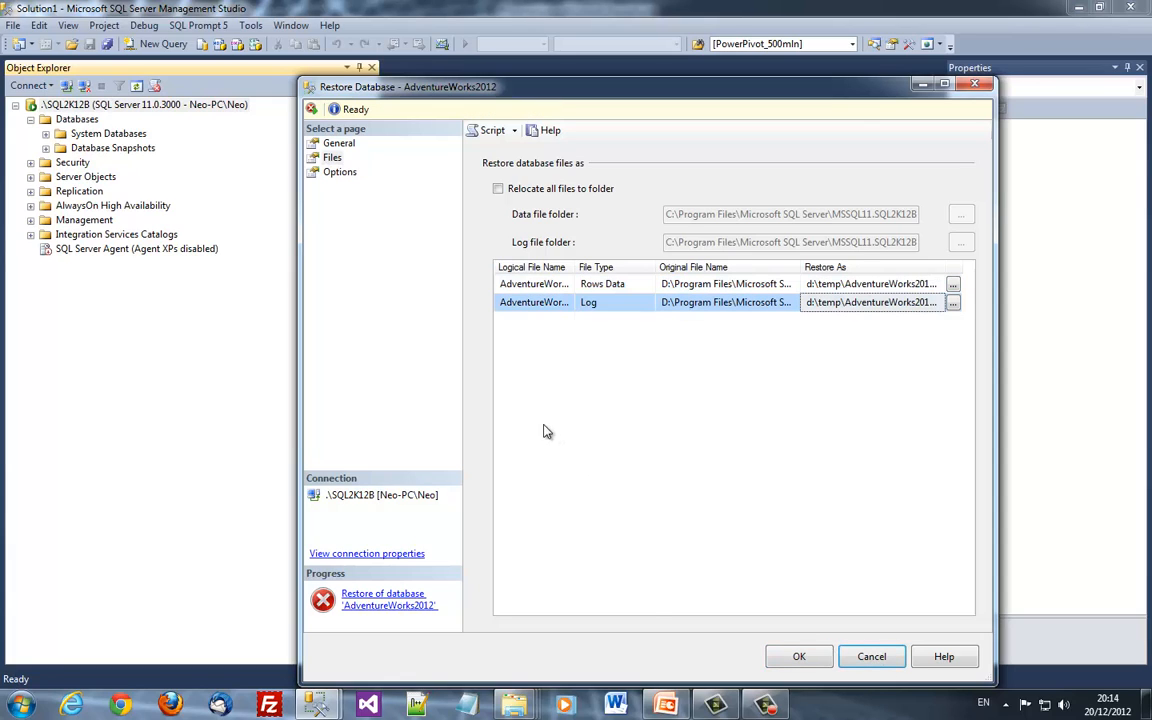
Run the restore from the General page and dismiss the success message
click(332, 143)
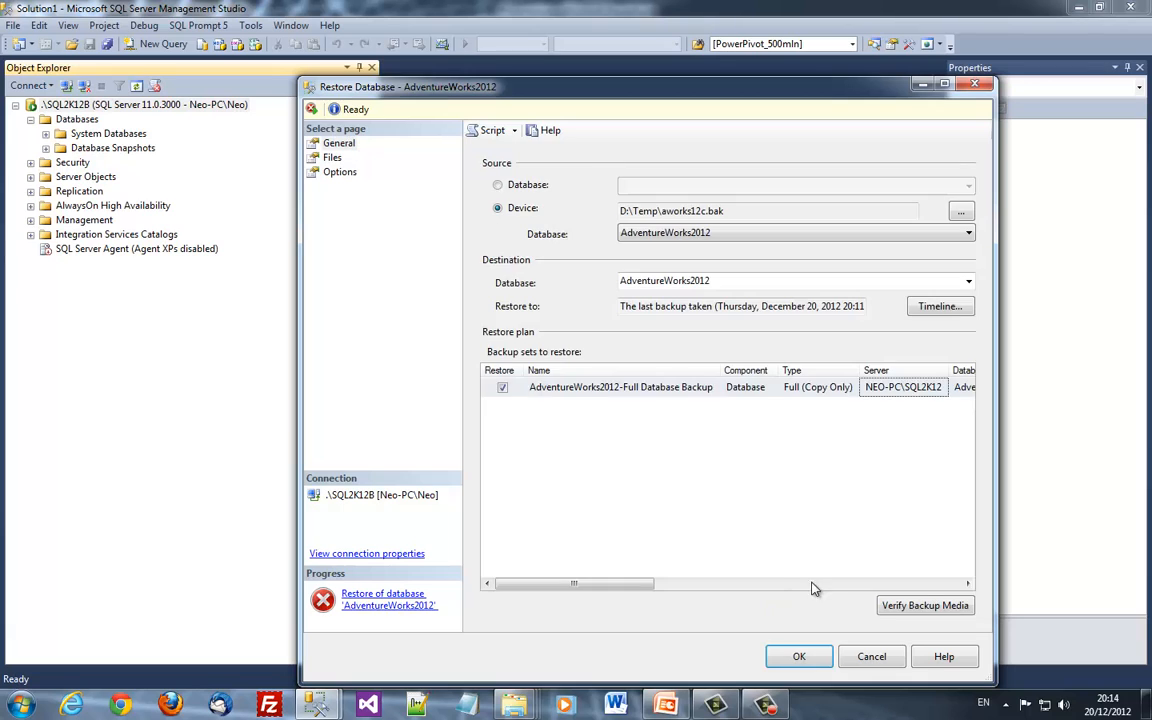
click(805, 654)
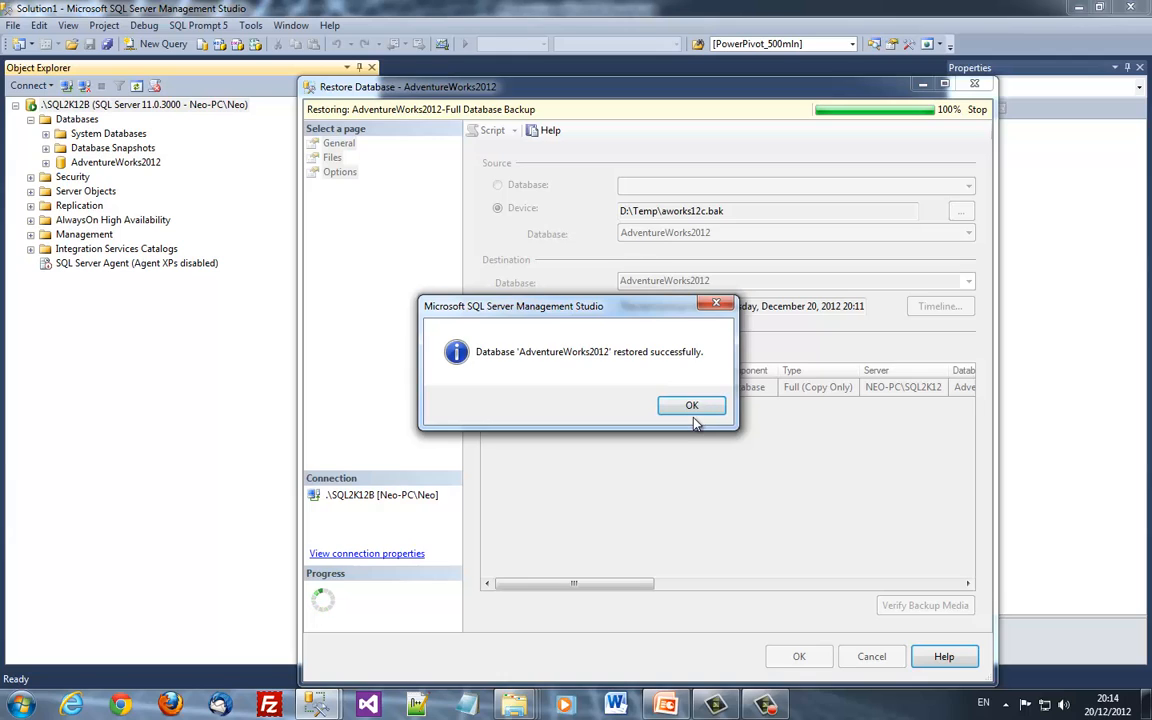
click(692, 412)
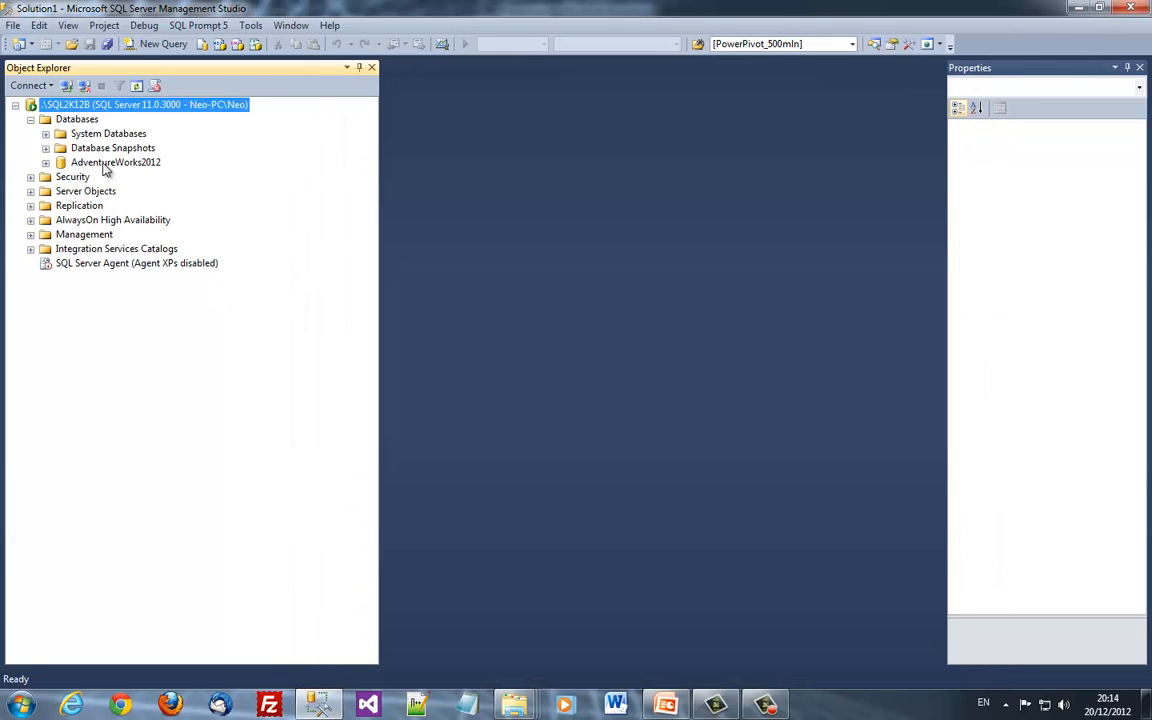
Expand AdventureWorks2012 > Security > Users to find the aworks user
double_click(110, 164)
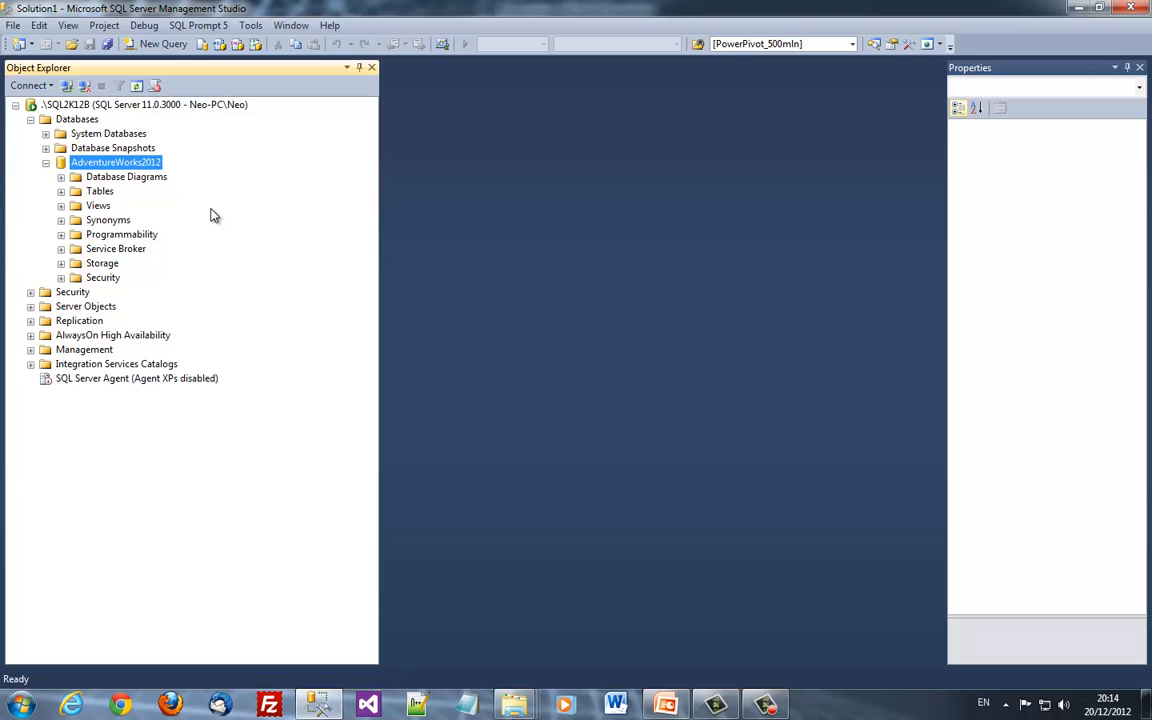
key(Down)
key(Down)
key(Down)
key(Down)
key(Up)
key(Up)
key(Right)
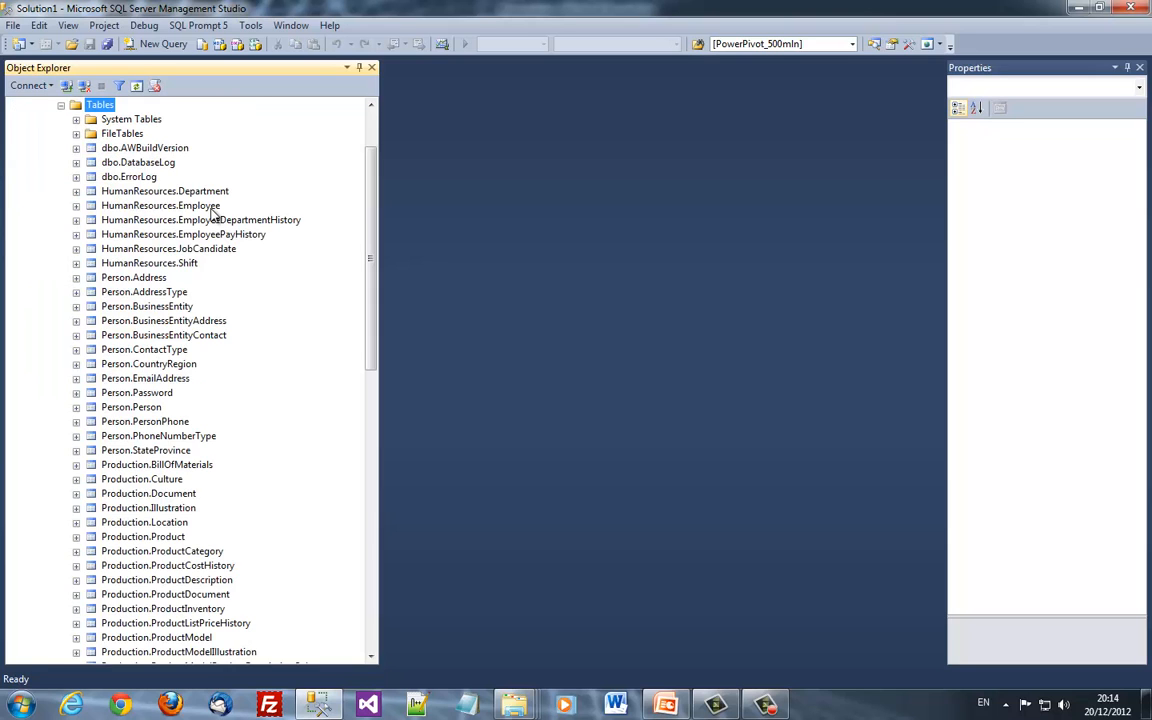
key(Left)
key(Down)
key(Down)
key(Down)
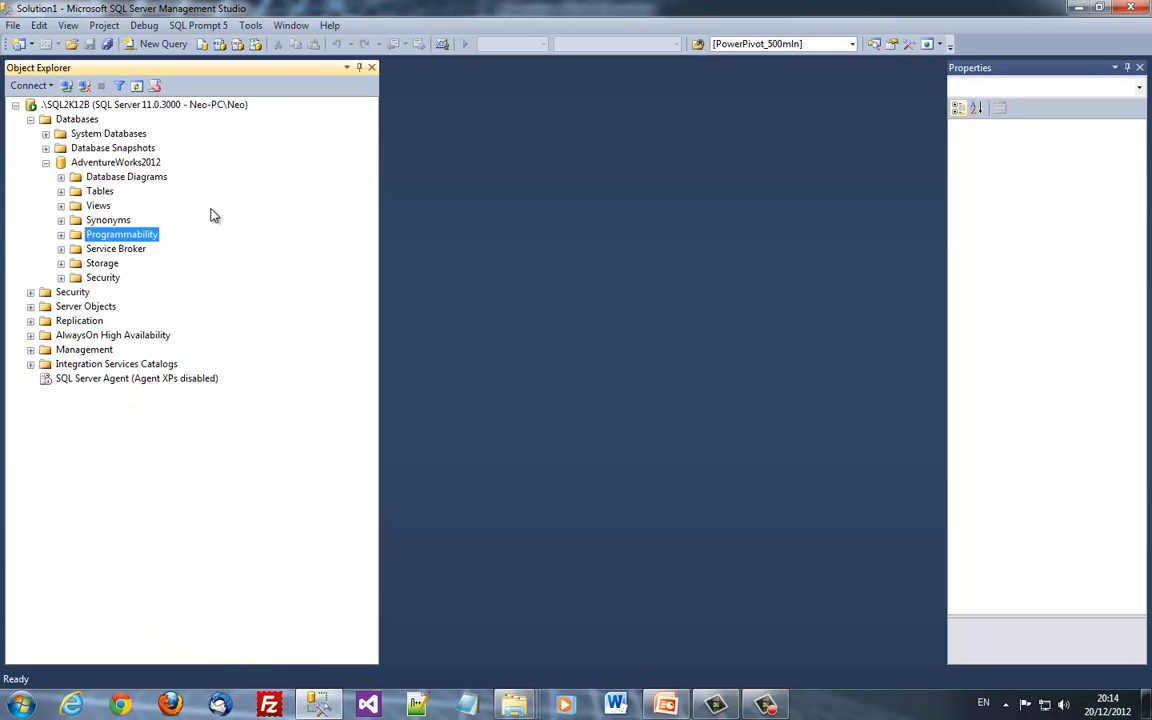
key(Down)
key(Down)
key(Down)
key(Right)
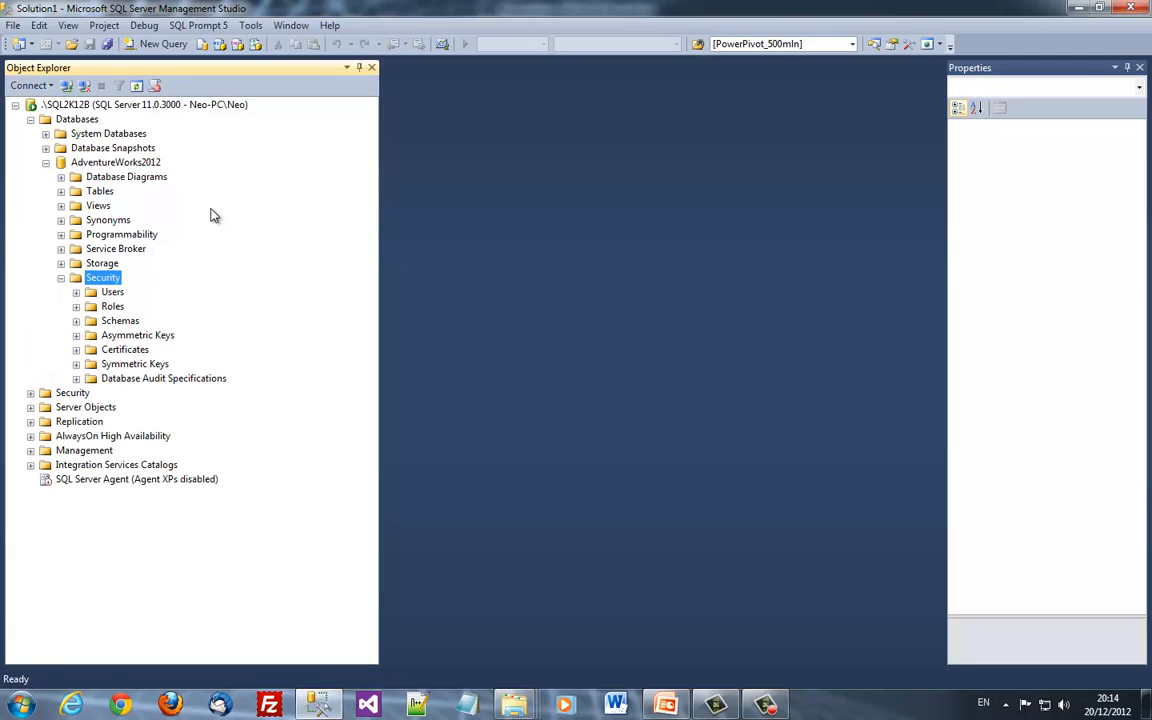
key(Down)
key(Right)
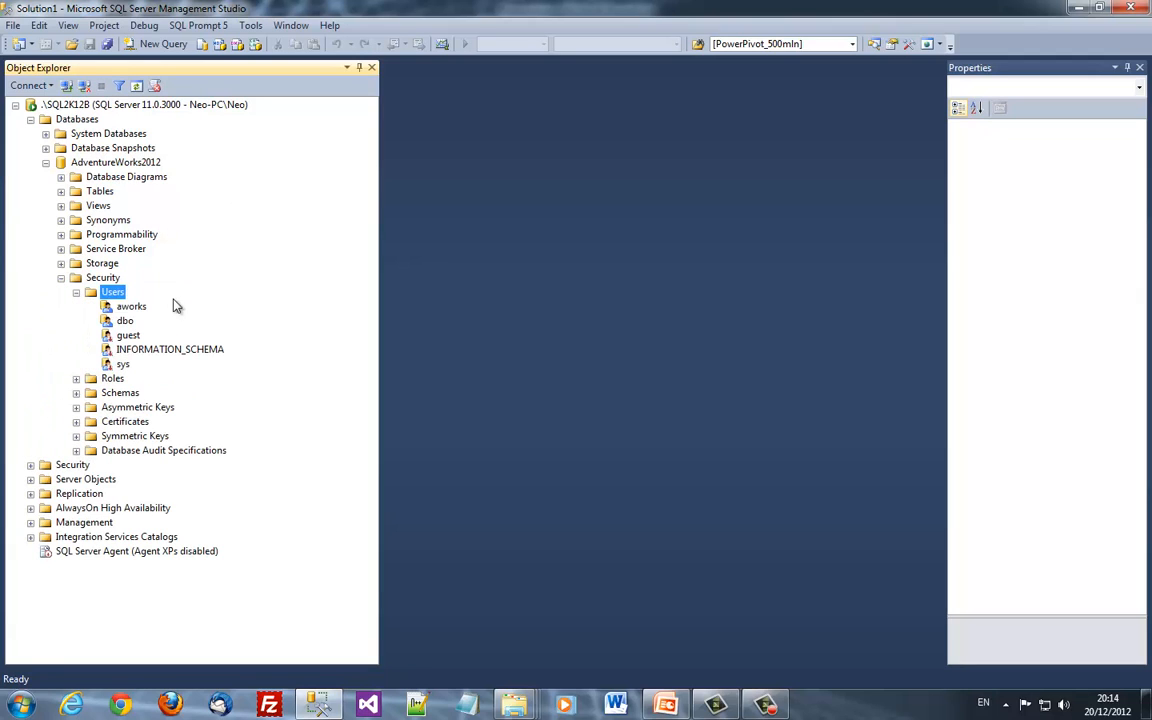
key(Down)
Review server Security > Logins, which has no aworks login, then disconnect Object Explorer
click(61, 277)
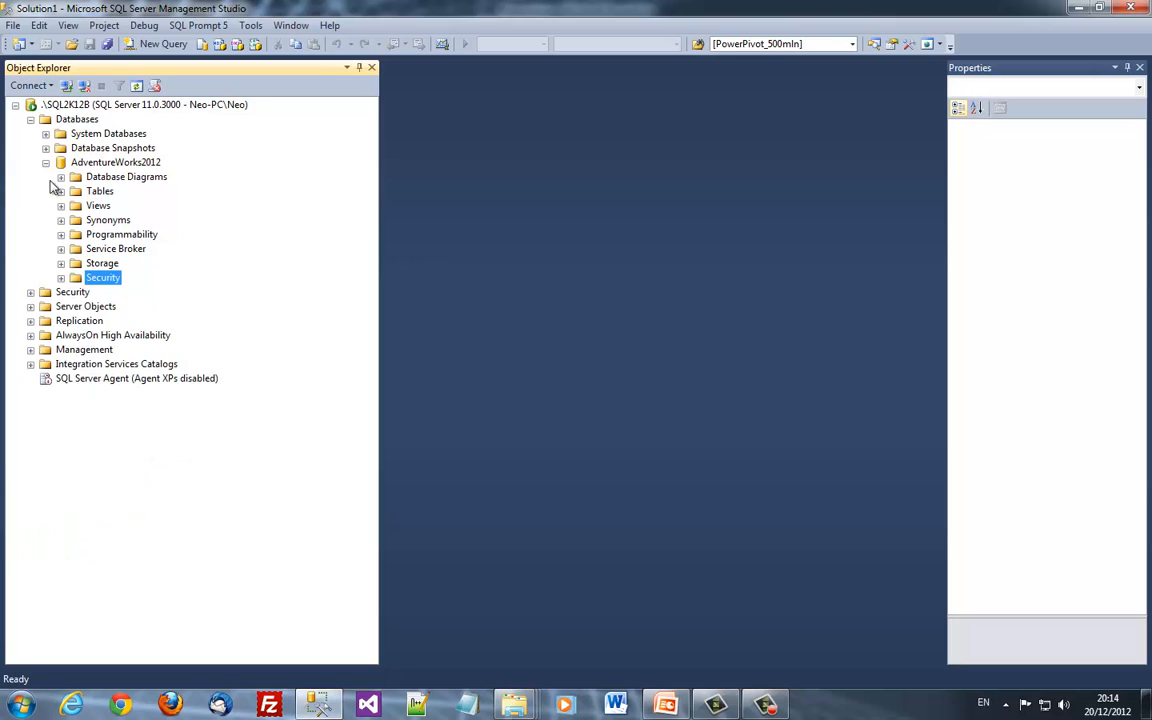
click(30, 119)
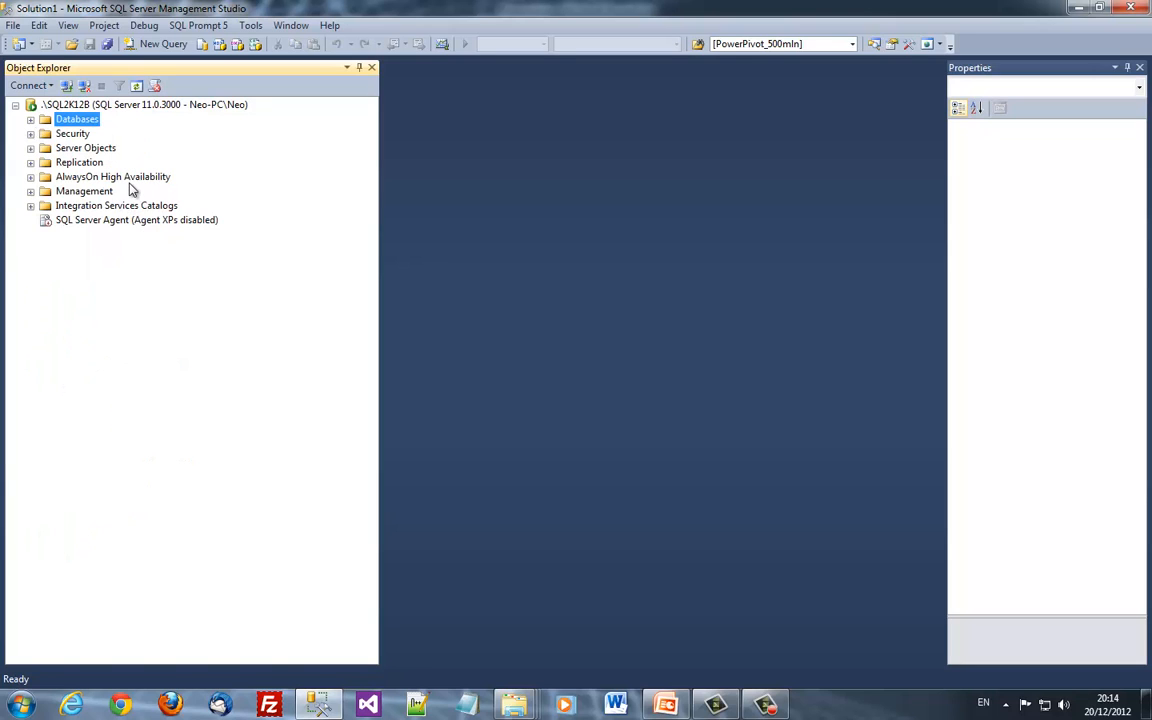
key(Down)
key(Right)
key(Down)
key(Right)
key(Down)
key(Down)
key(Down)
key(Down)
key(Down)
key(Down)
key(Down)
key(Down)
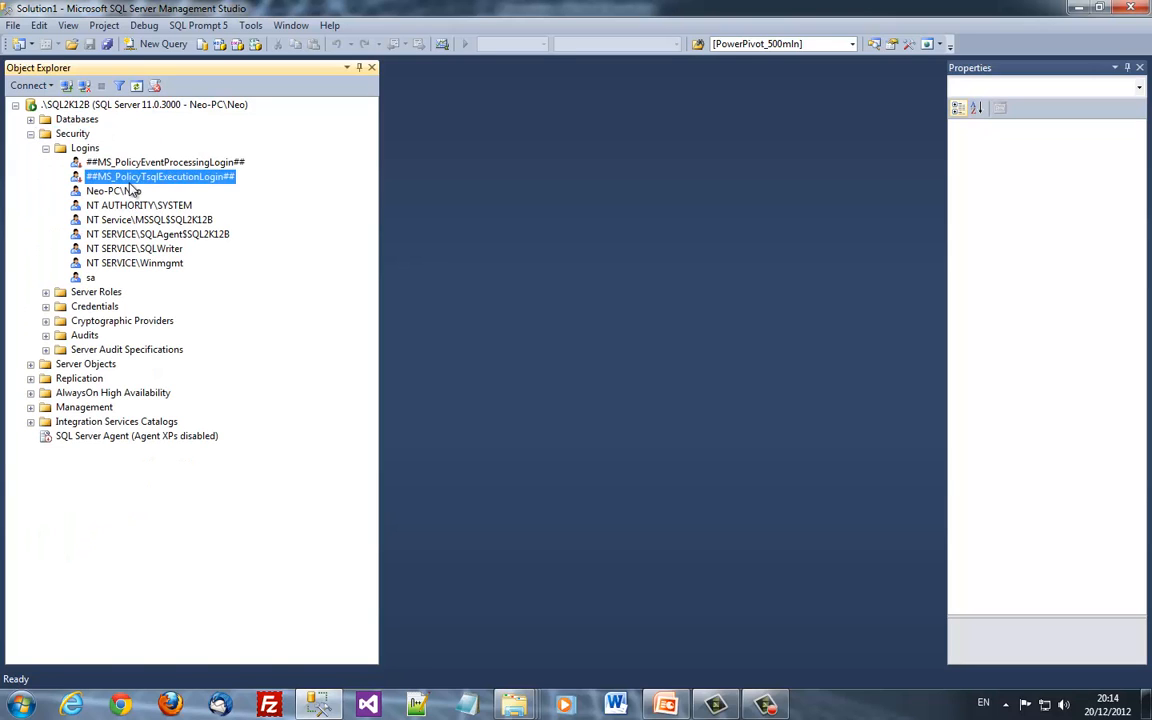
key(Up)
key(Up)
key(Up)
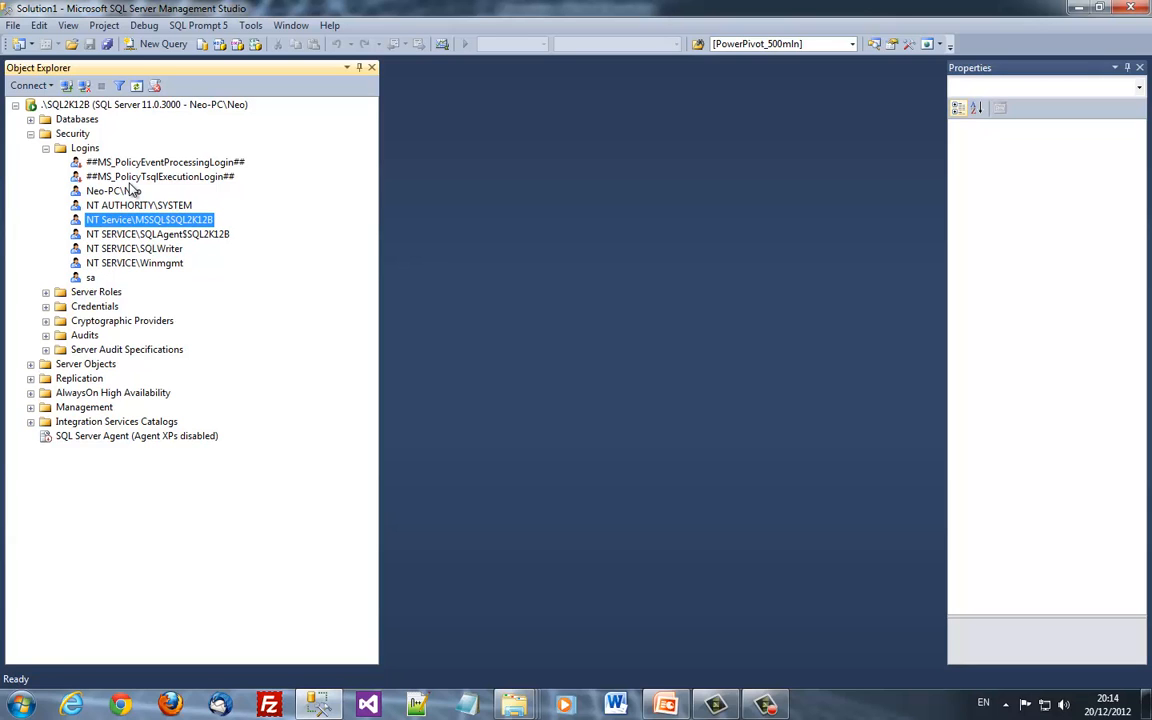
click(84, 86)
Choose SQL Server Authentication with AdventureWorks2012 as the connection database
click(66, 86)
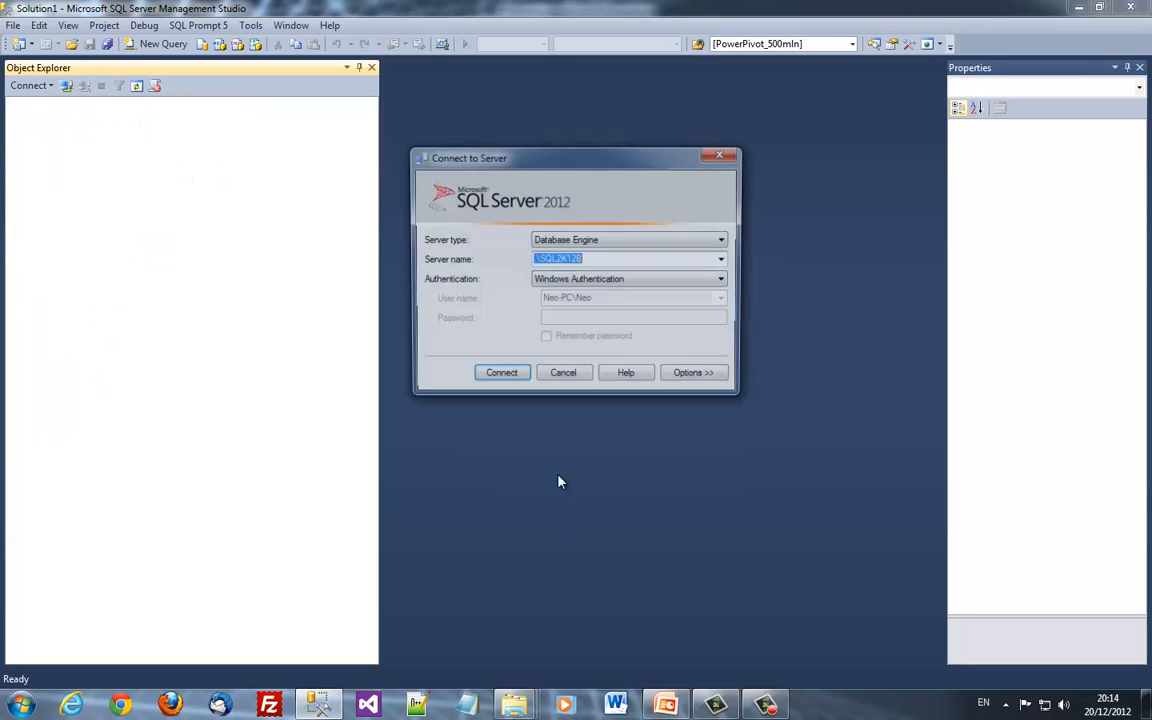
click(589, 280)
click(584, 303)
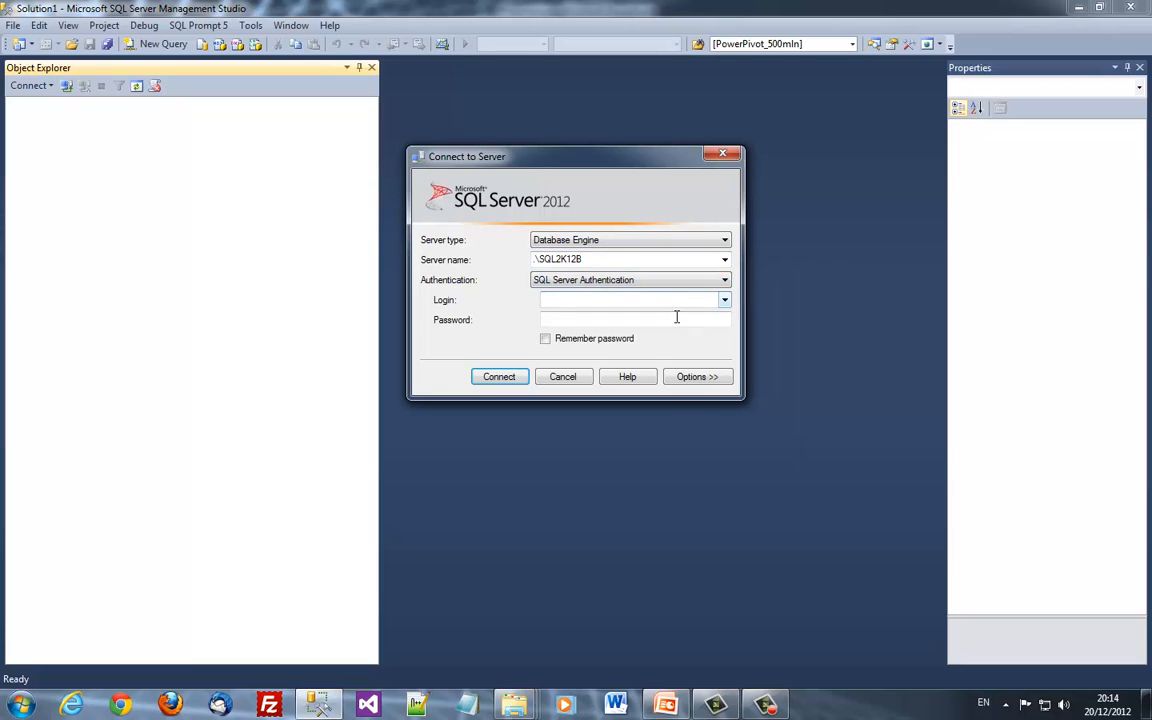
click(699, 378)
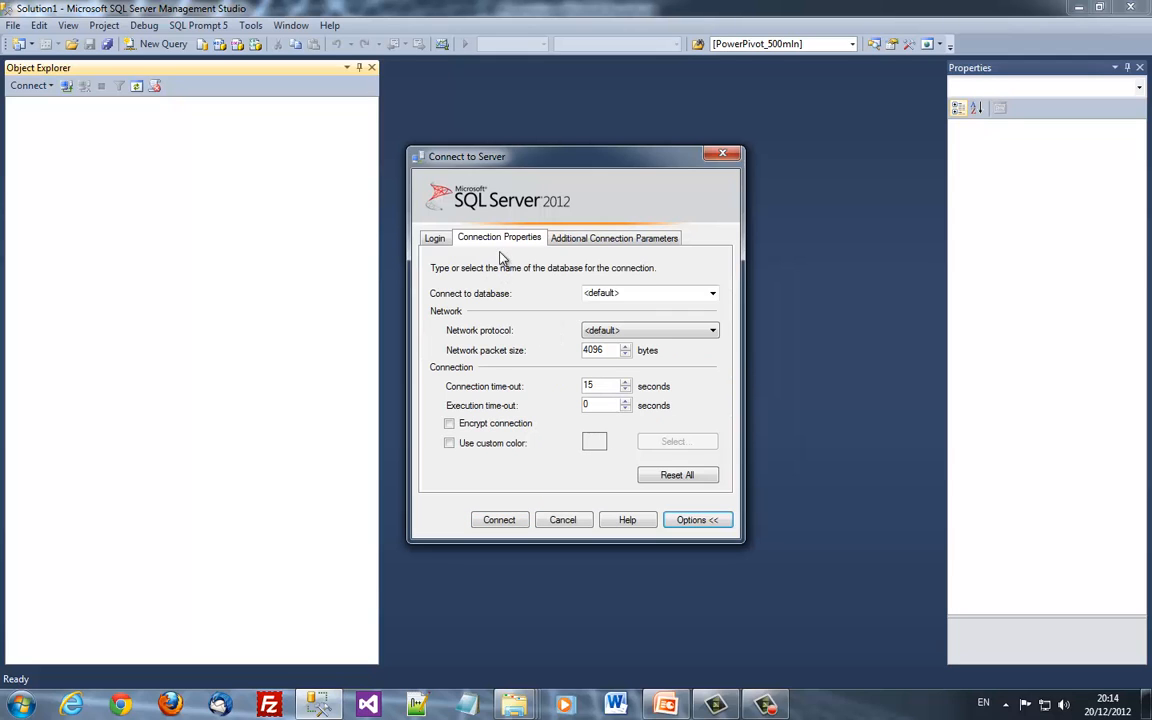
click(668, 291)
text(Ad)
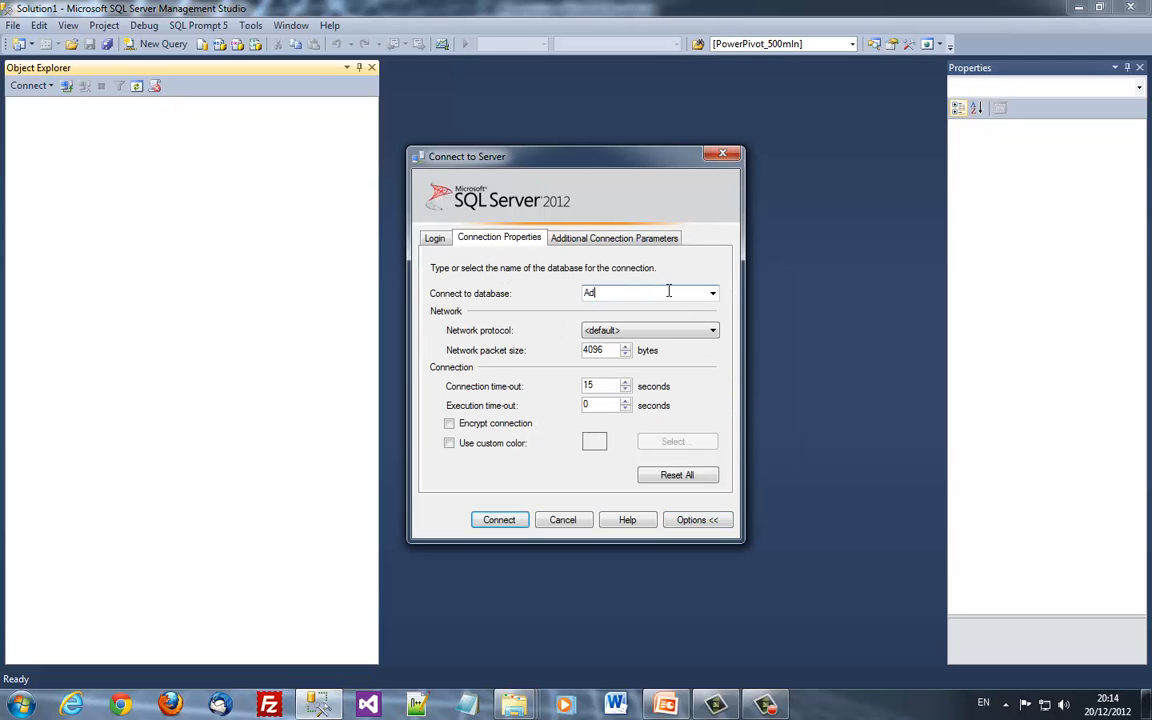
text(ventureWorks2012)
click(438, 237)
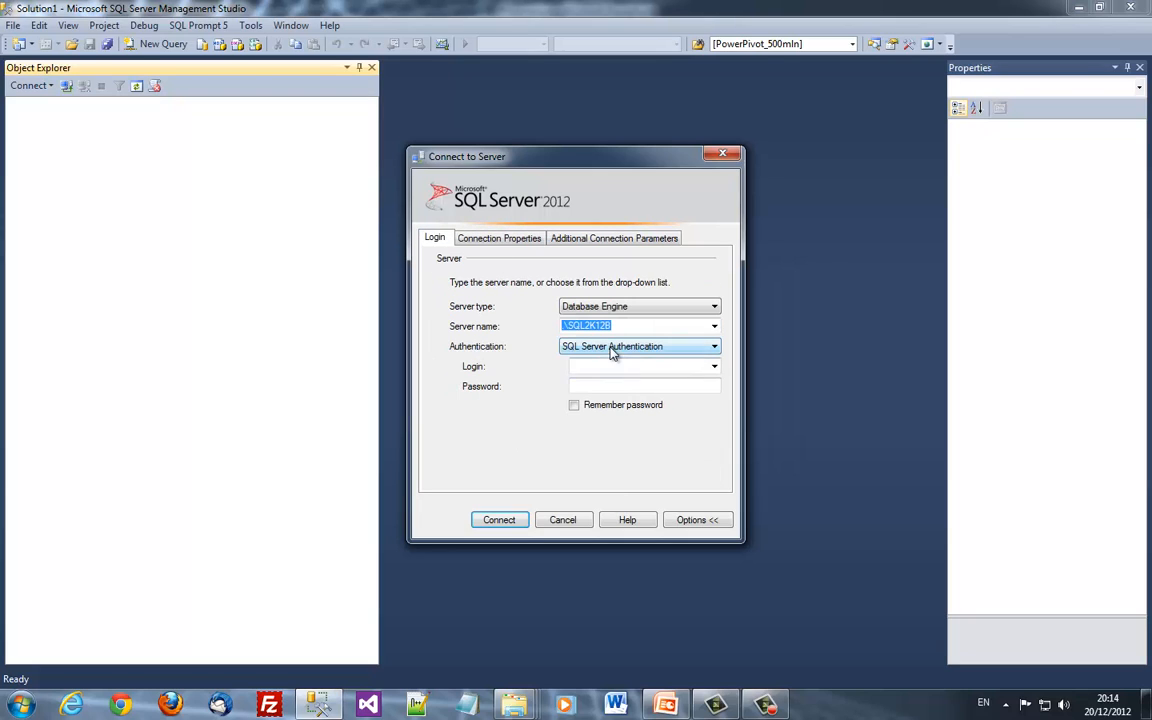
Log in as aworks with its password to connect to .\SQL2K12B
click(612, 367)
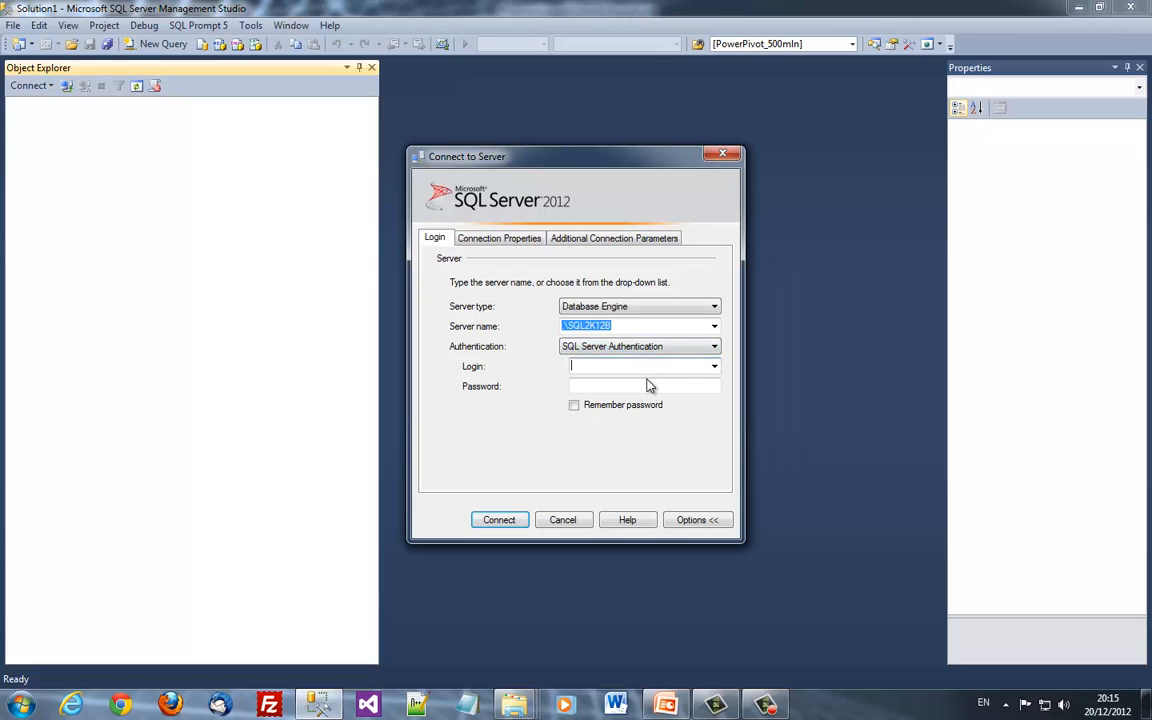
text(aworks)
key(Tab)
text(******)
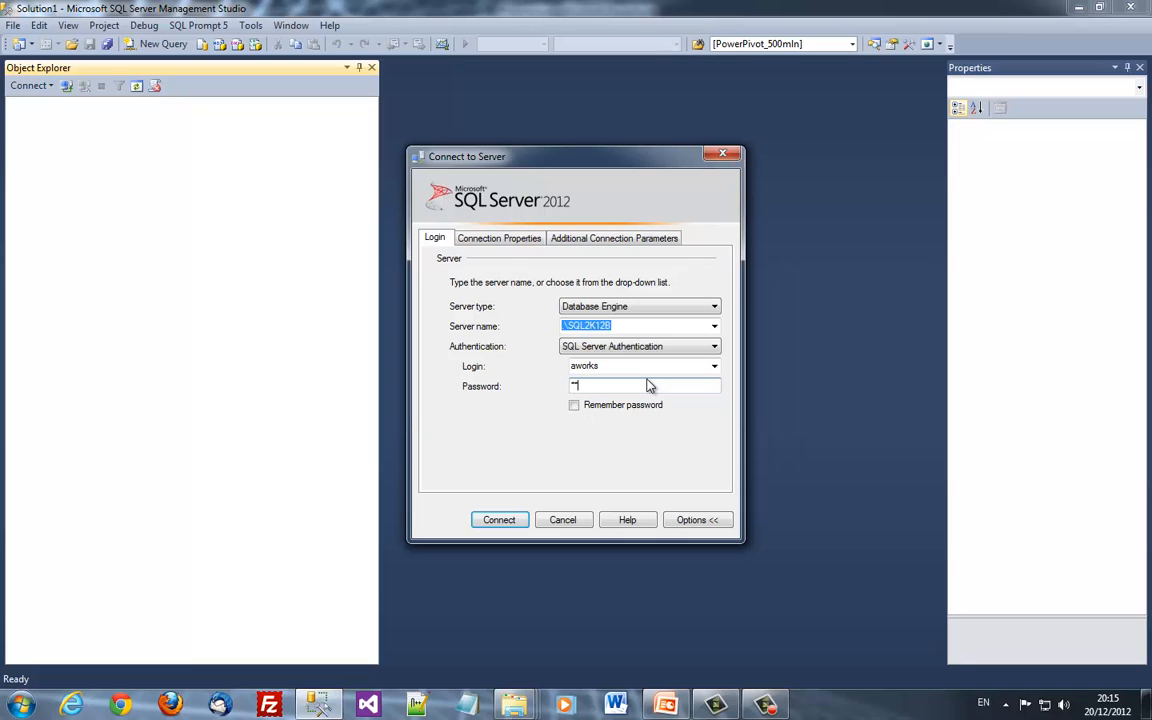
key(Return)
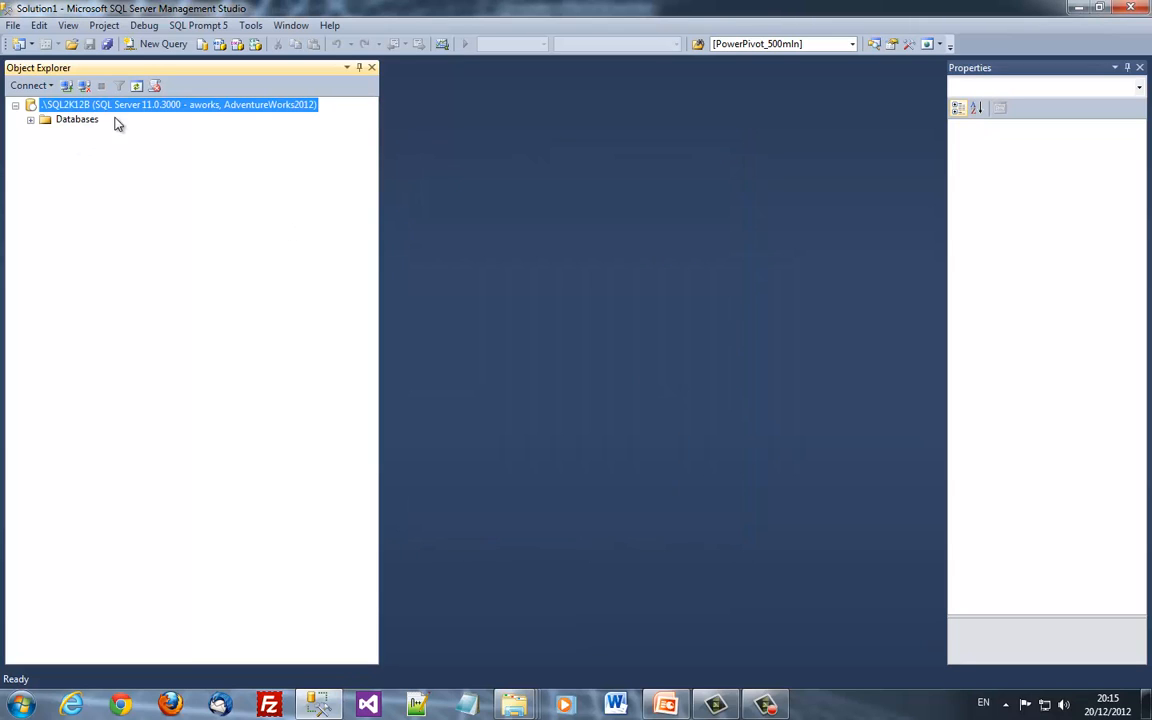
Expand Databases > AdventureWorks2012 > Tables in Object Explorer
double_click(62, 118)
click(98, 137)
double_click(98, 138)
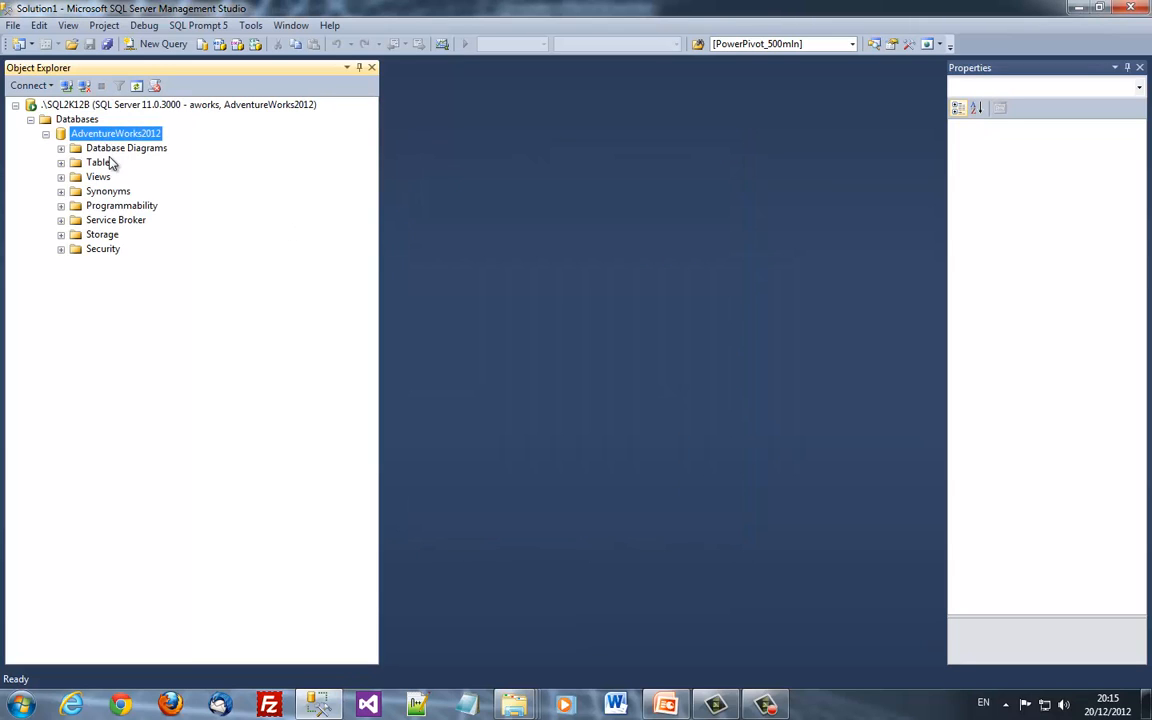
double_click(104, 162)
Select the top 1000 rows of HumanResources.Employee (290 rows), then switch to PowerPoint
right_click(155, 182)
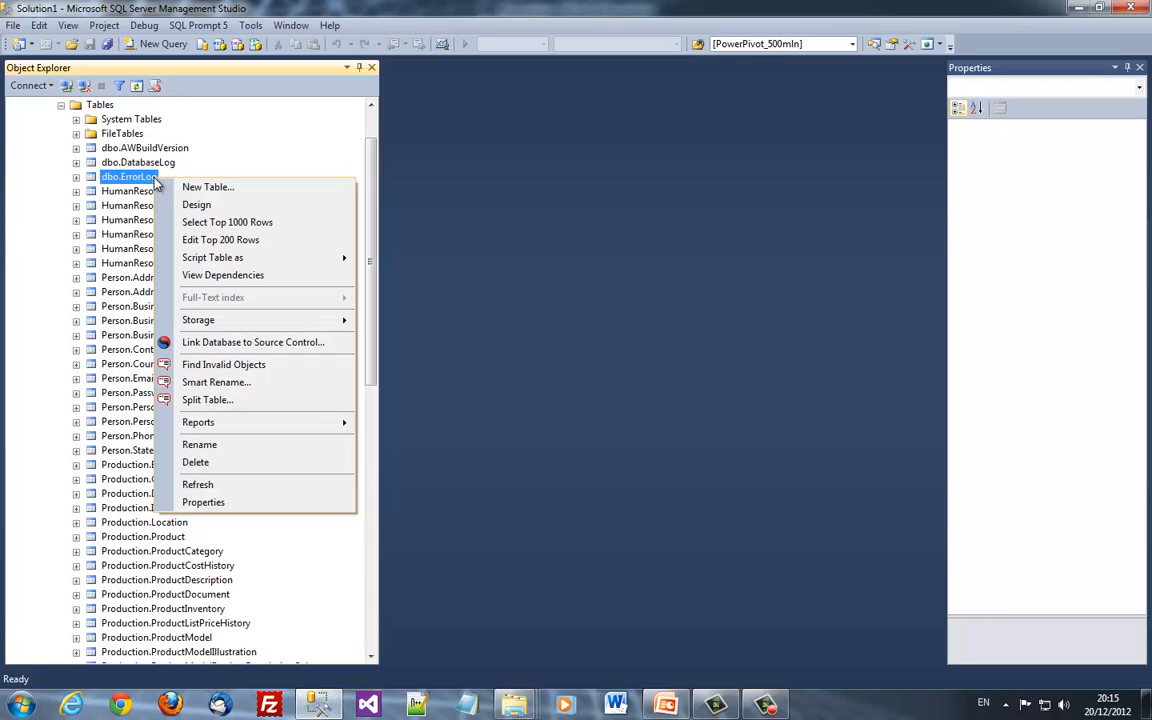
click(160, 234)
right_click(157, 206)
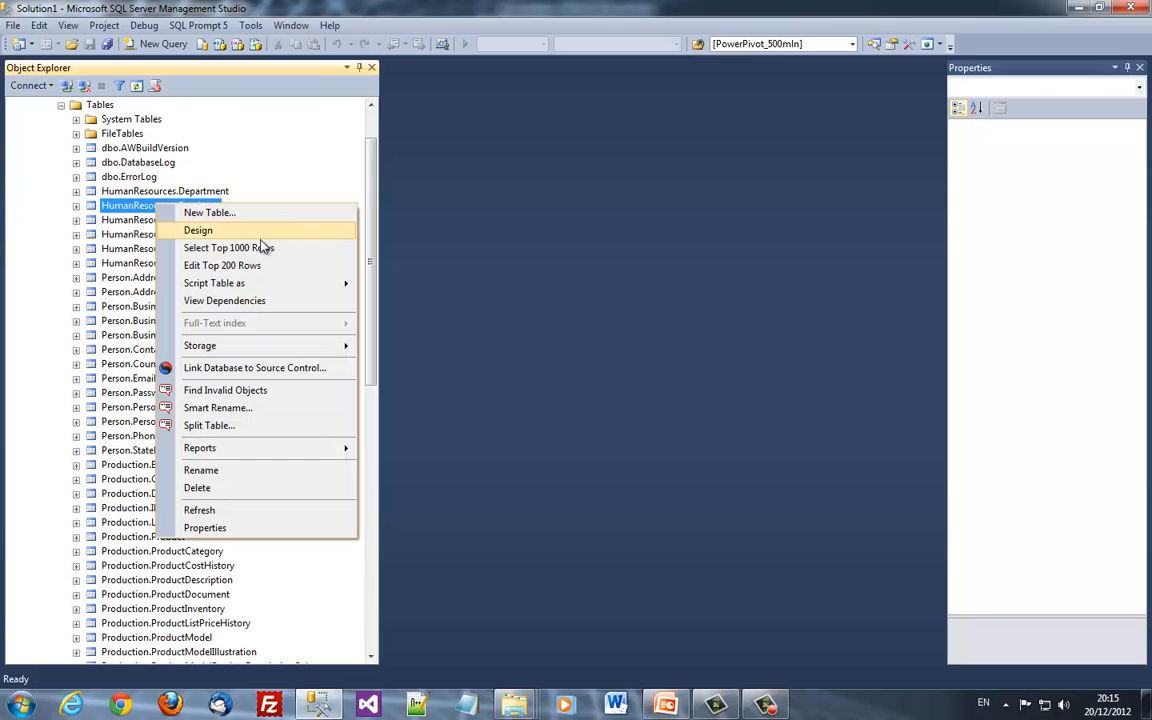
click(240, 248)
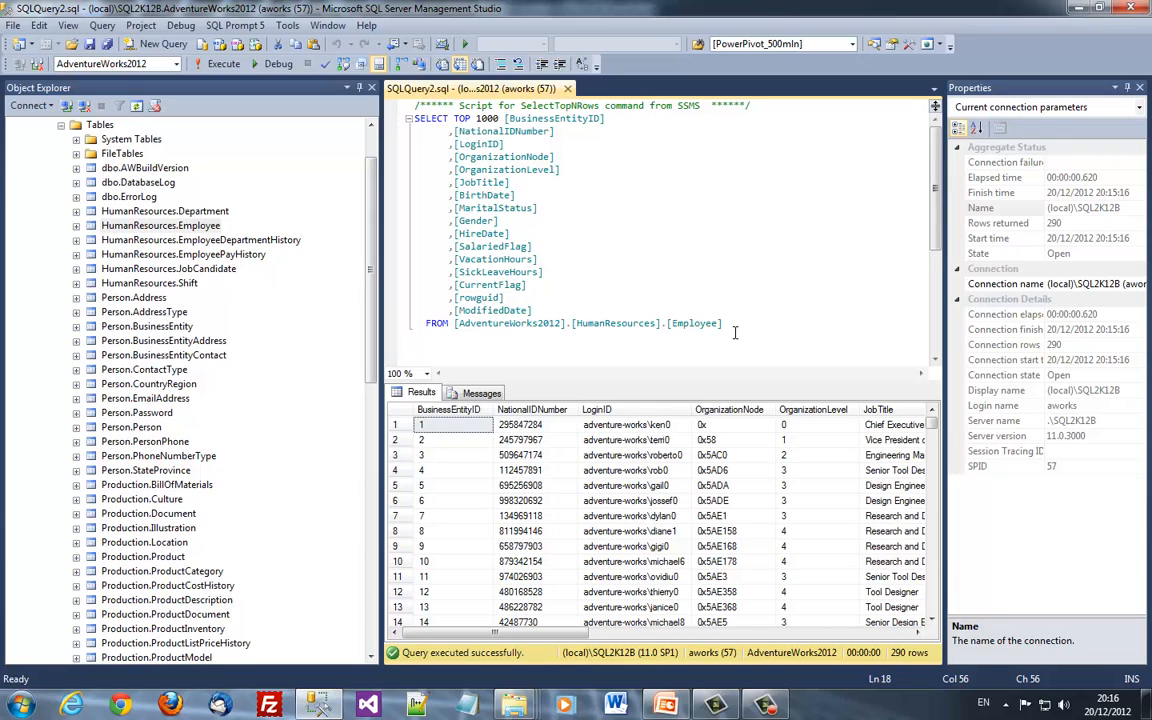
click(651, 212)
click(665, 704)
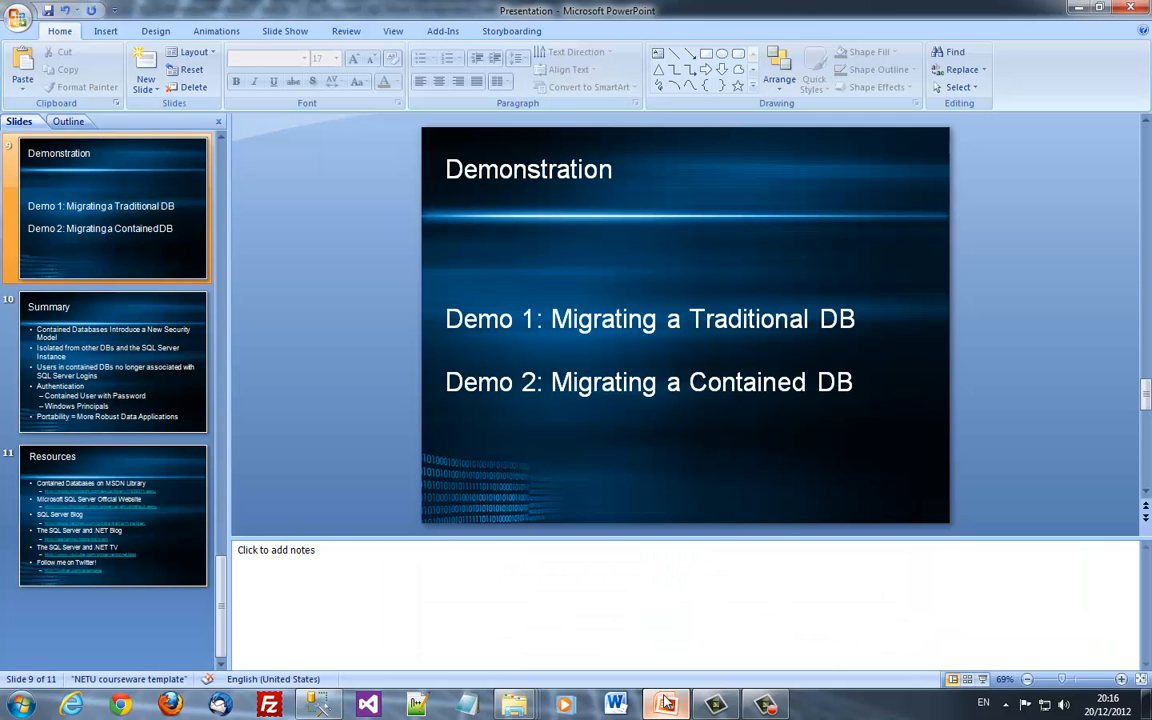